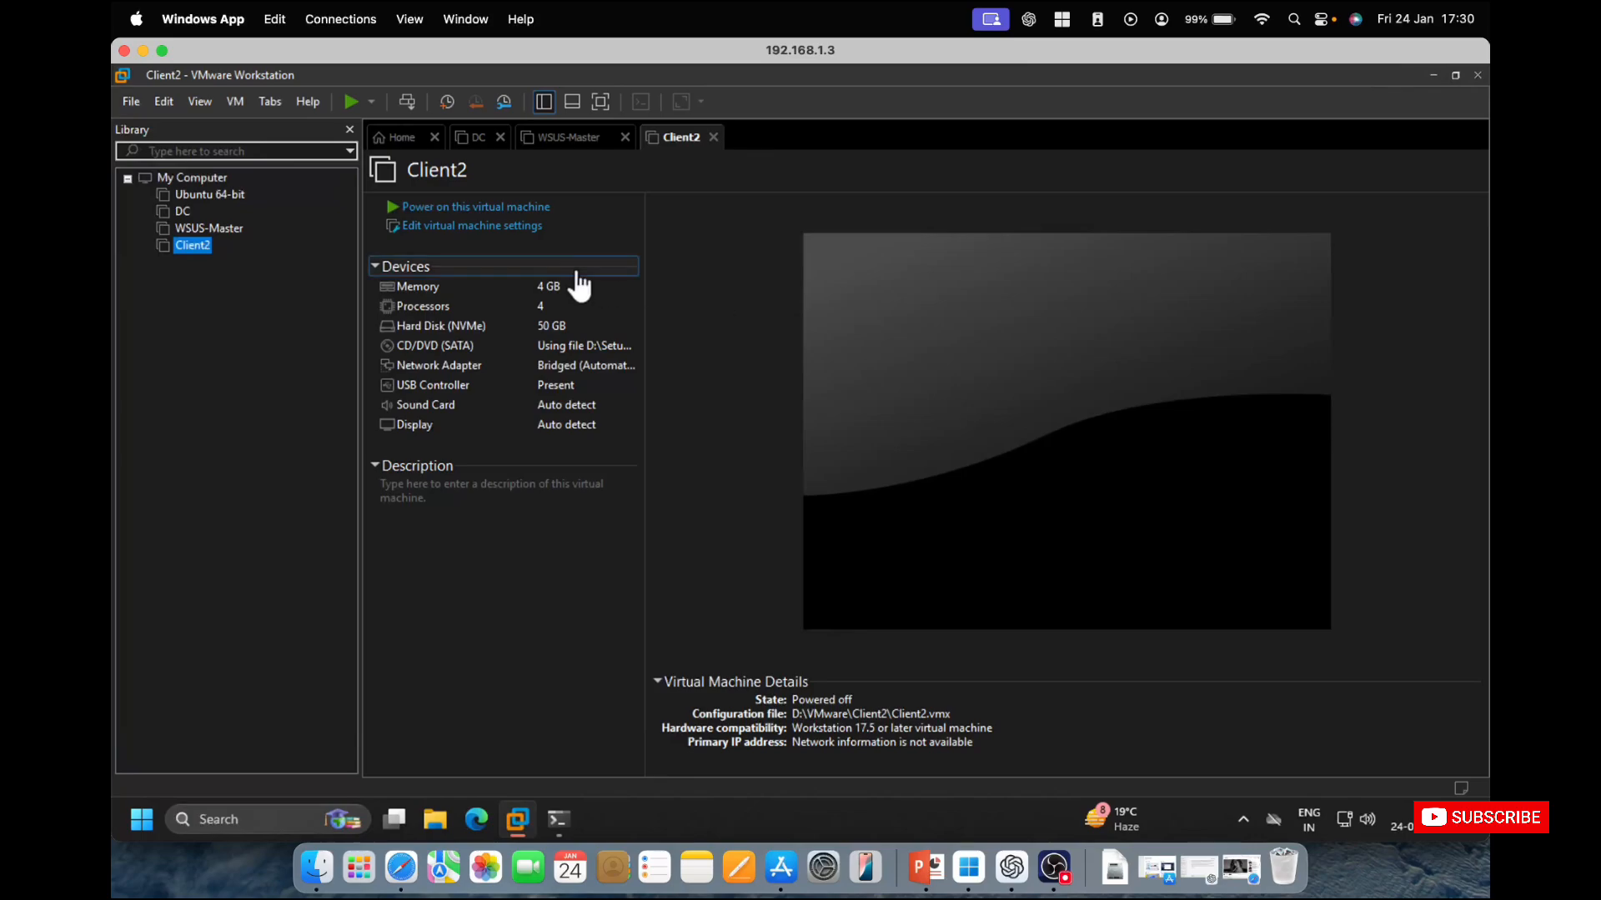
Power on the DC virtual machine and close the Client2 and WSUS-Master tabs.
left_click(183, 213)
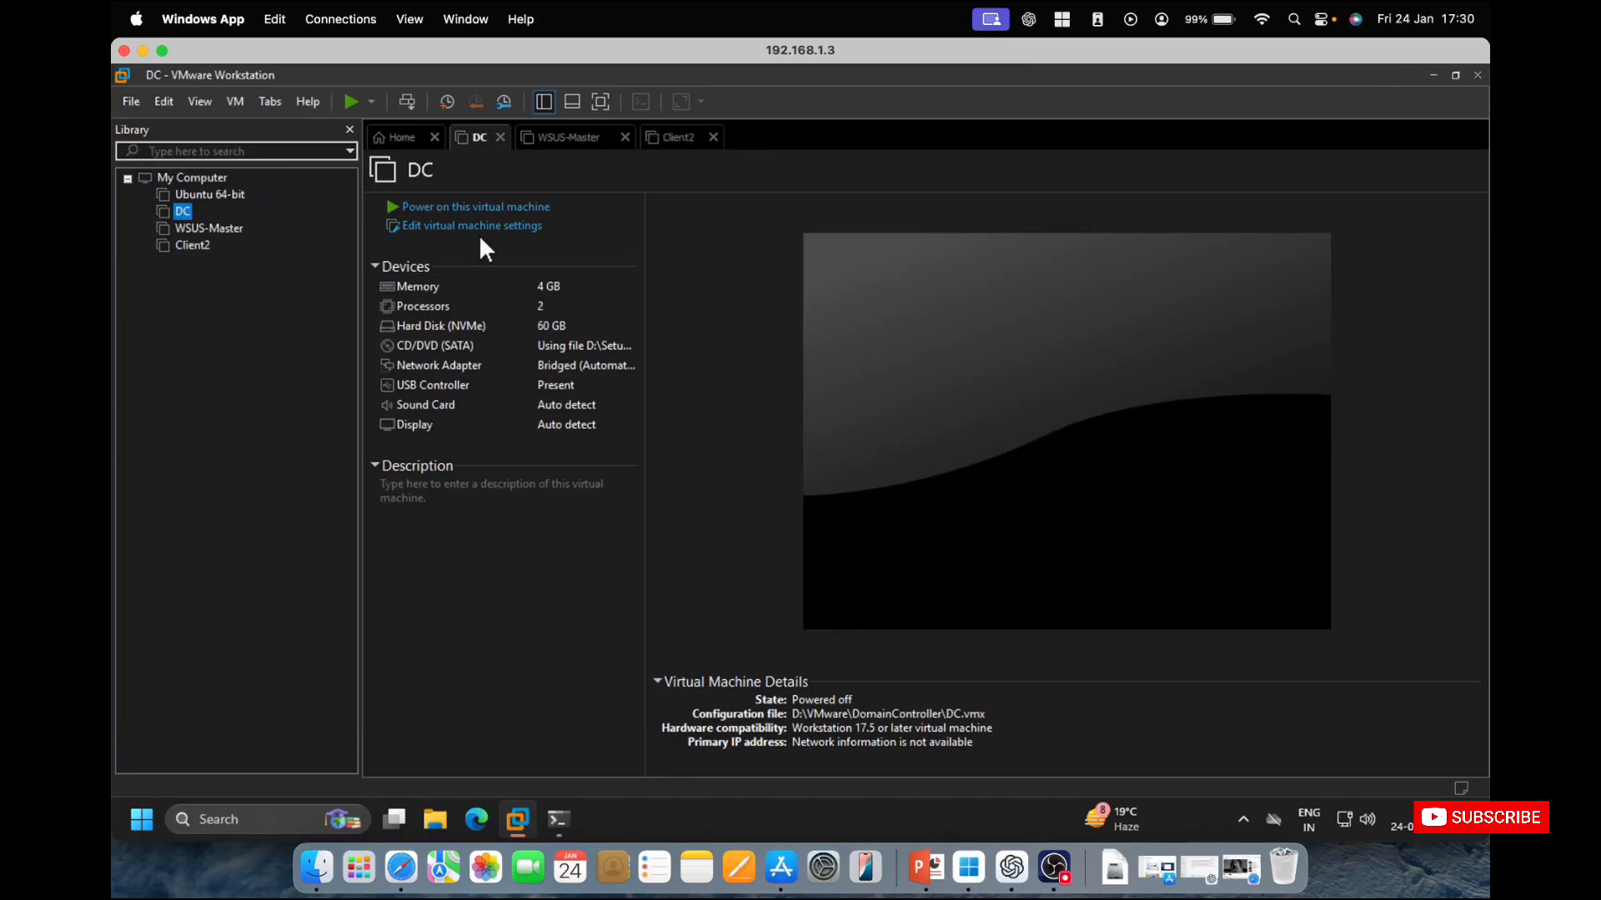
left_click(524, 207)
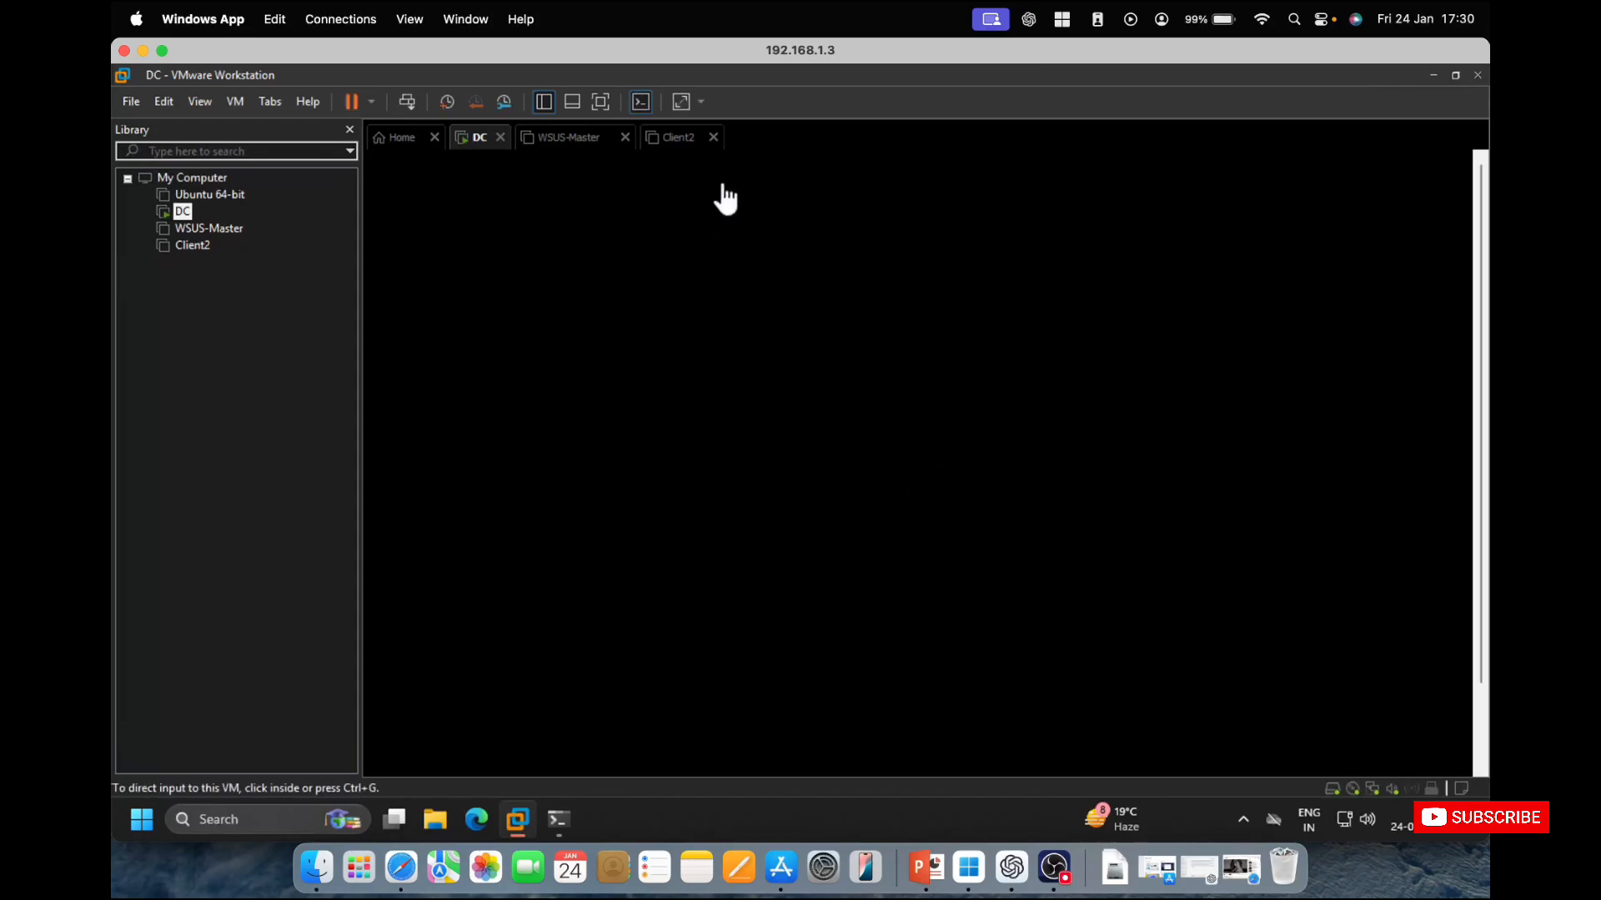
left_click(713, 136)
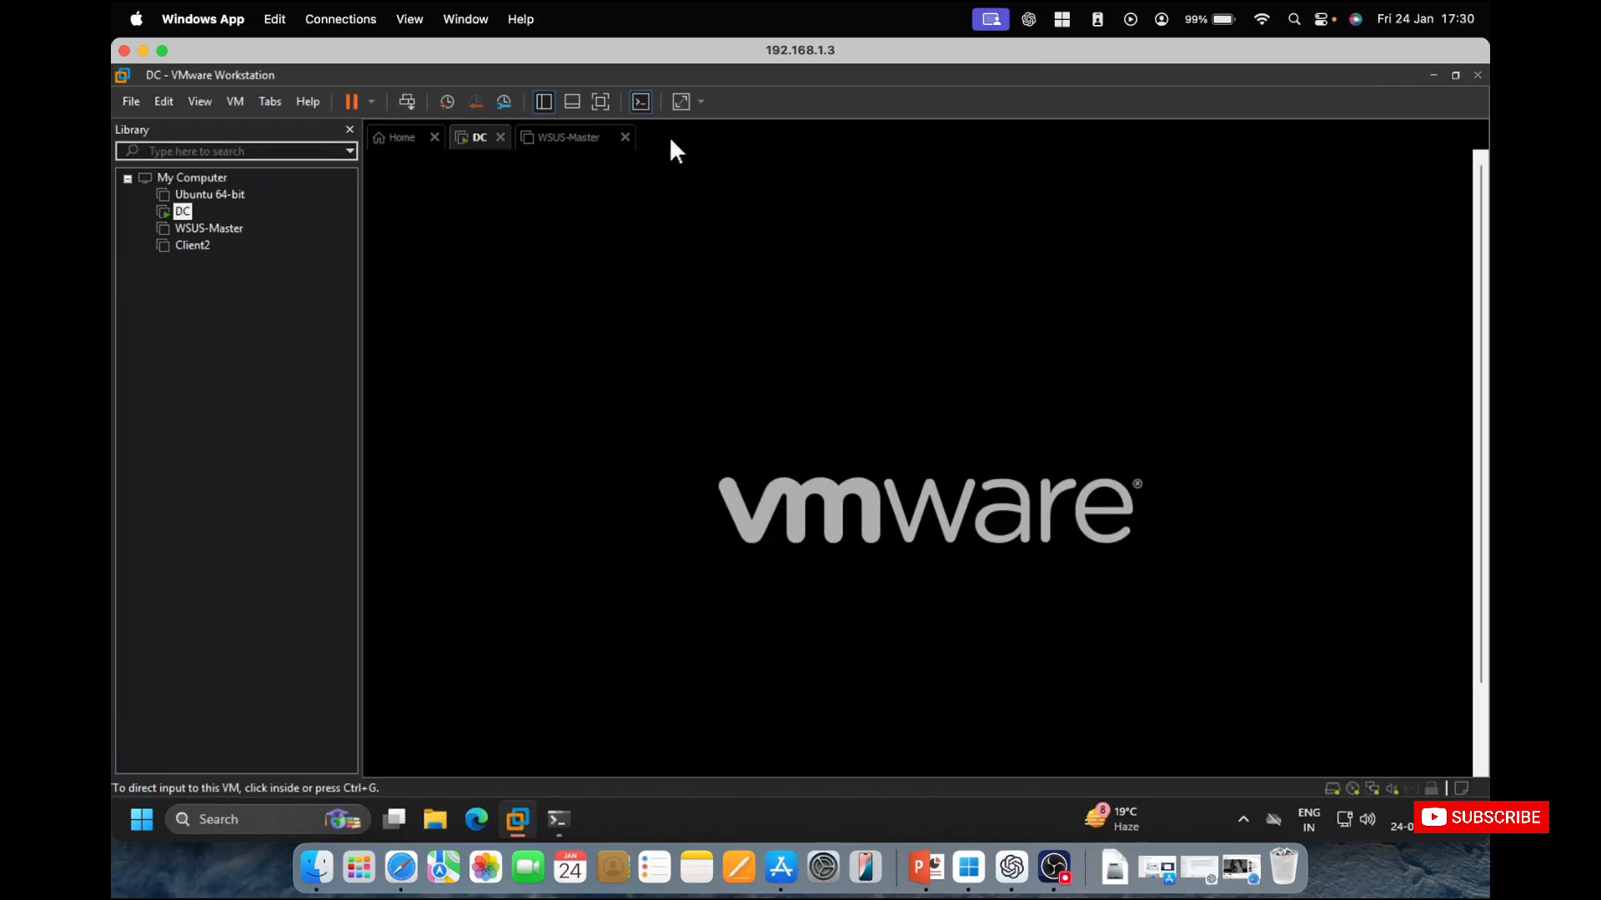
left_click(625, 136)
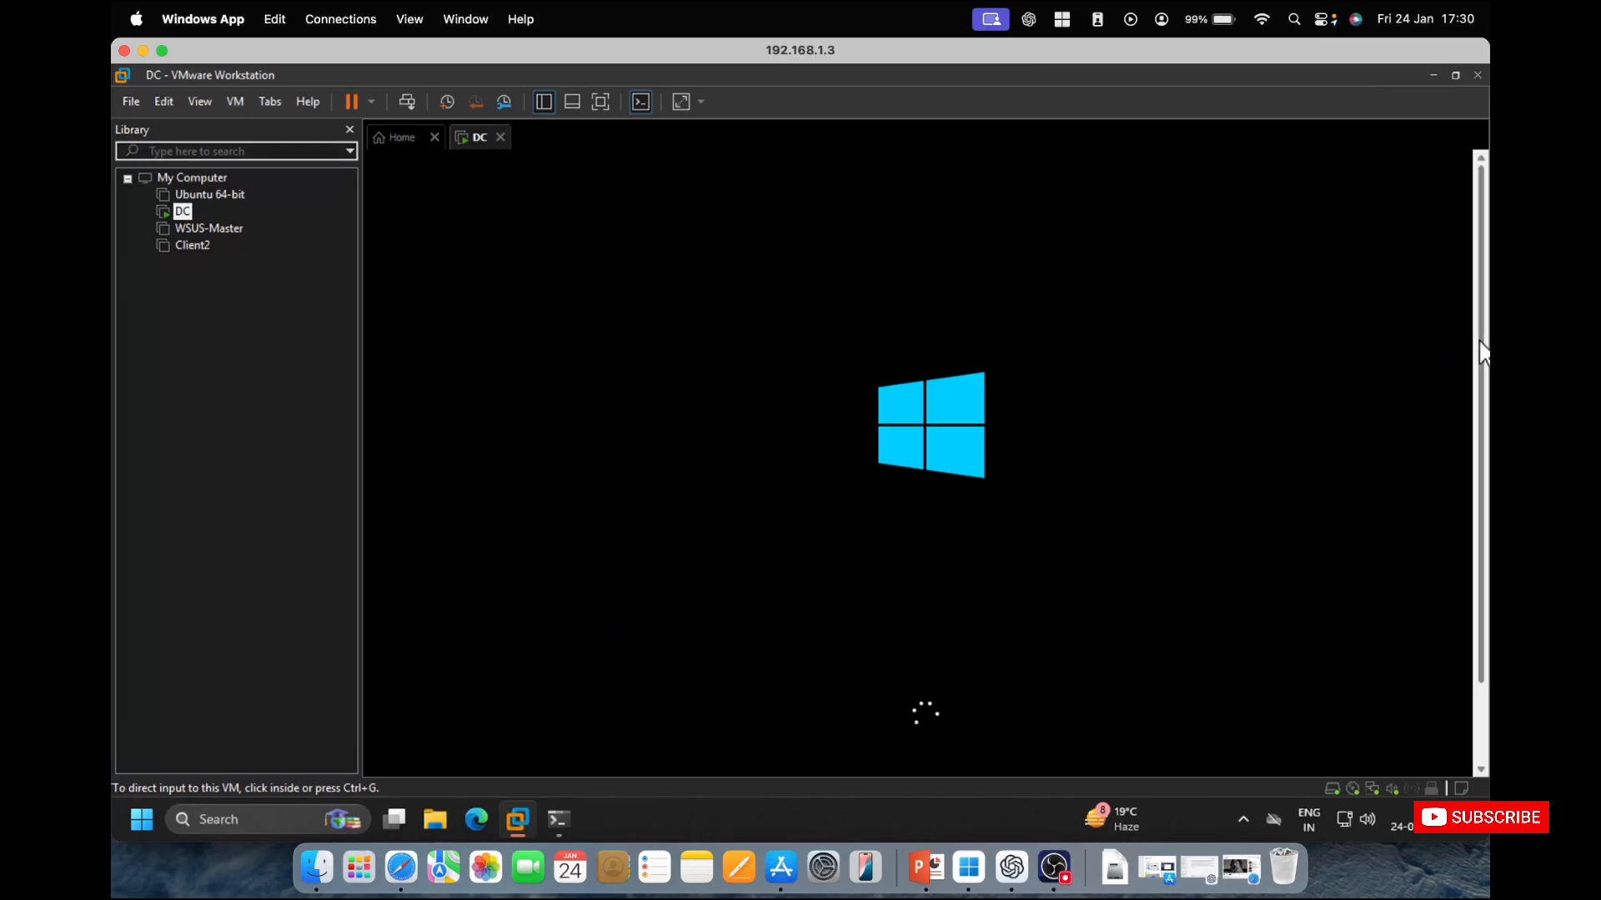
left_click_drag(1479, 340, 1467, 478)
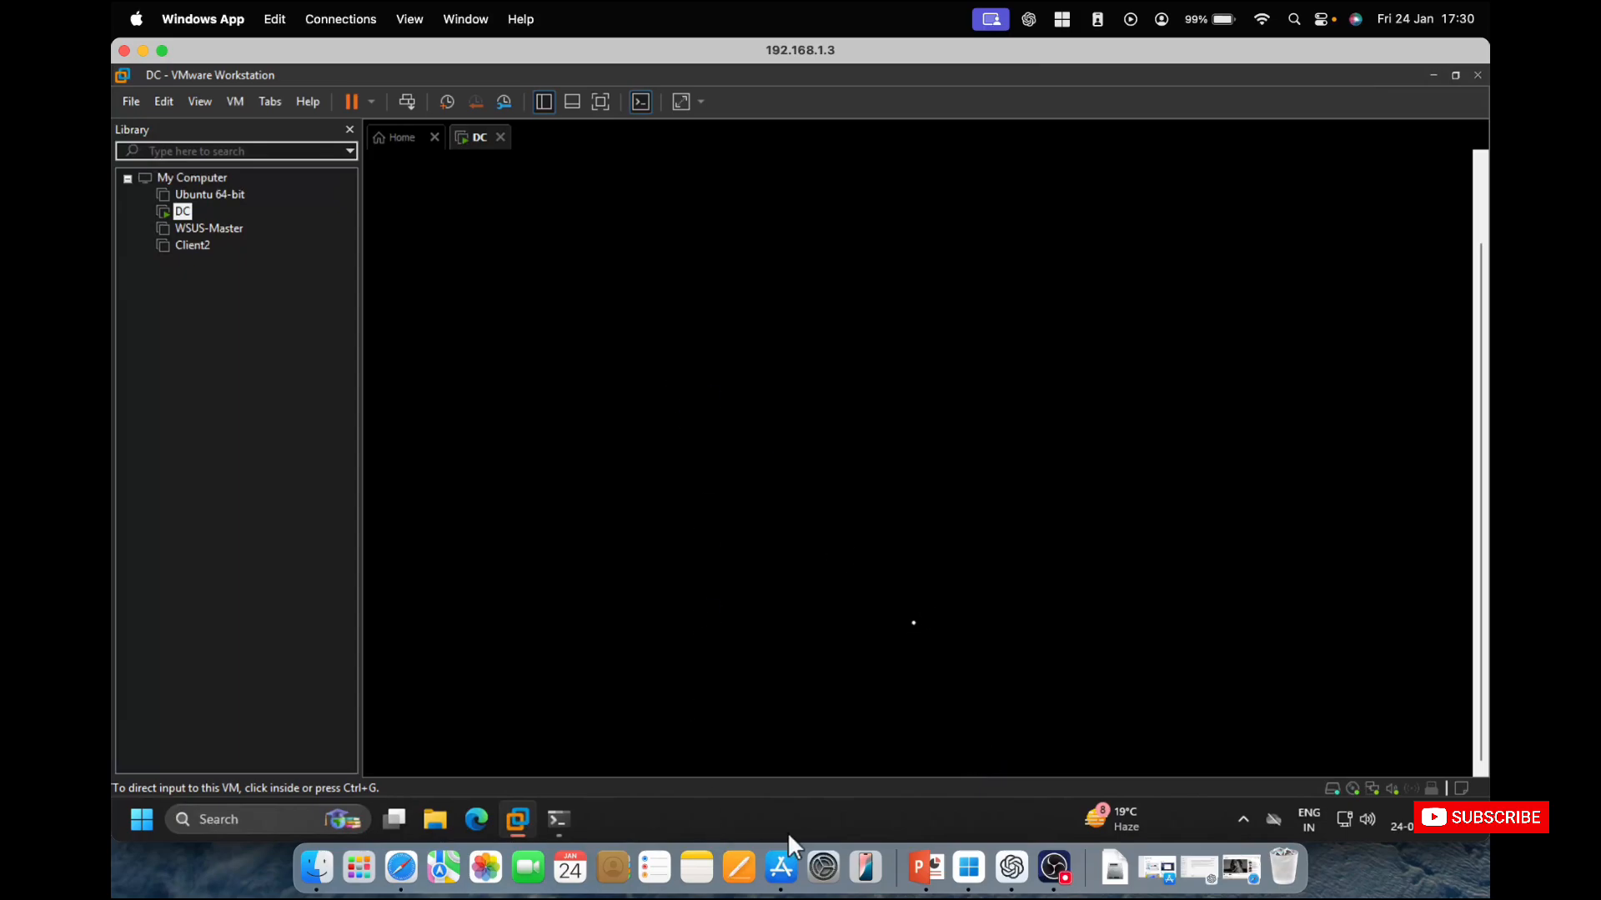
Open the Connection Centre and try to connect to the saved device 192.168.1.7.
right_click(972, 874)
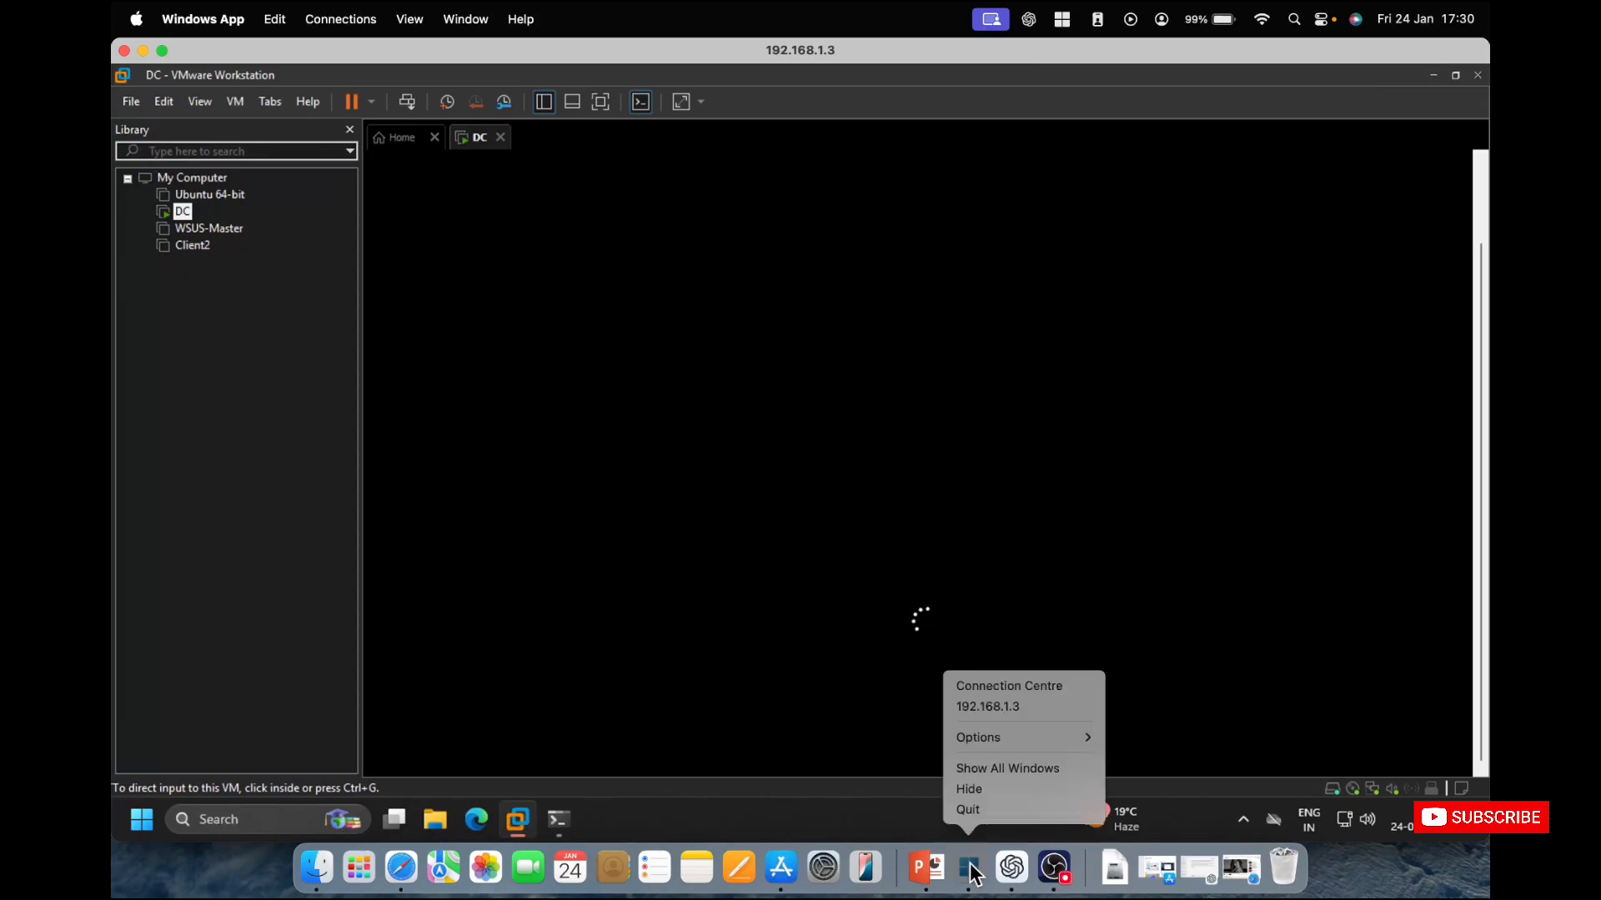
left_click(1042, 687)
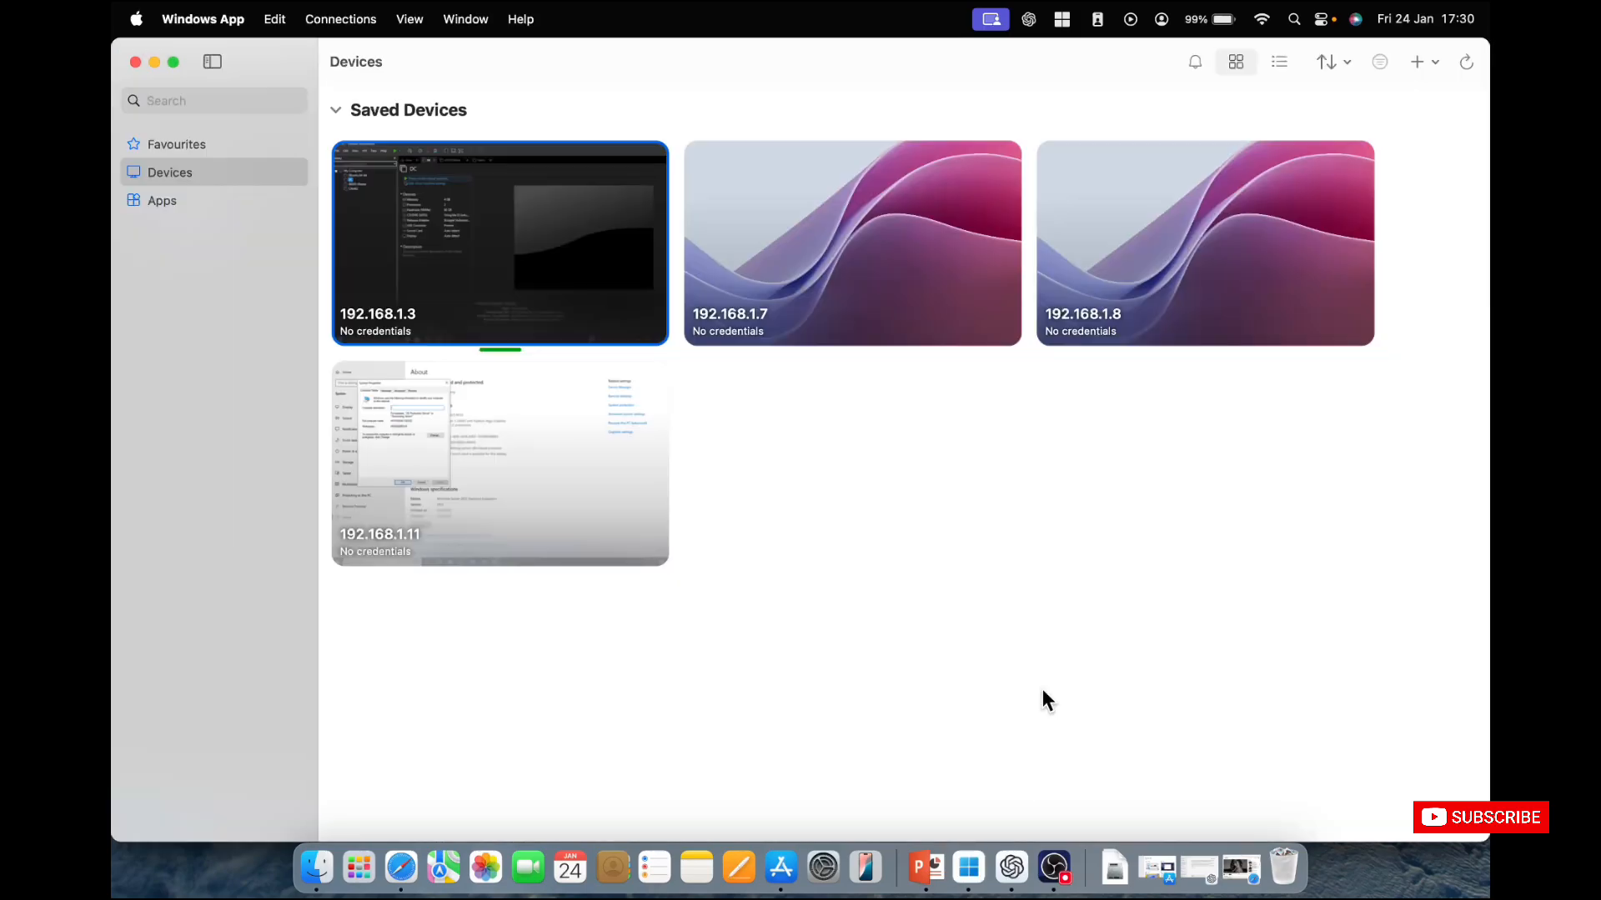
double_click(837, 275)
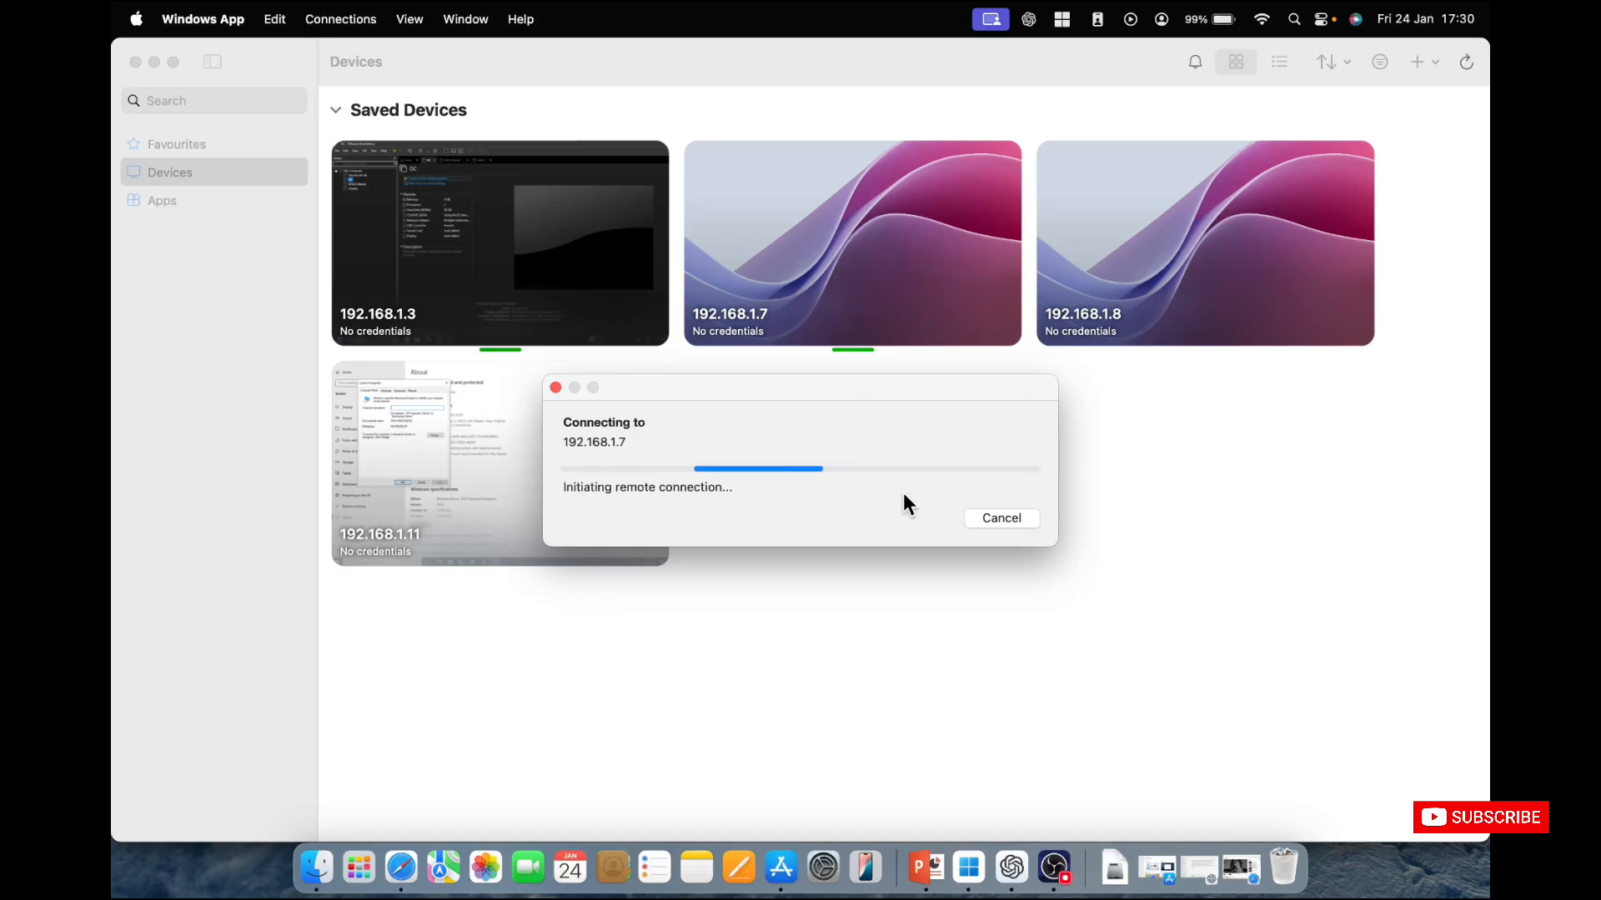
left_click(807, 633)
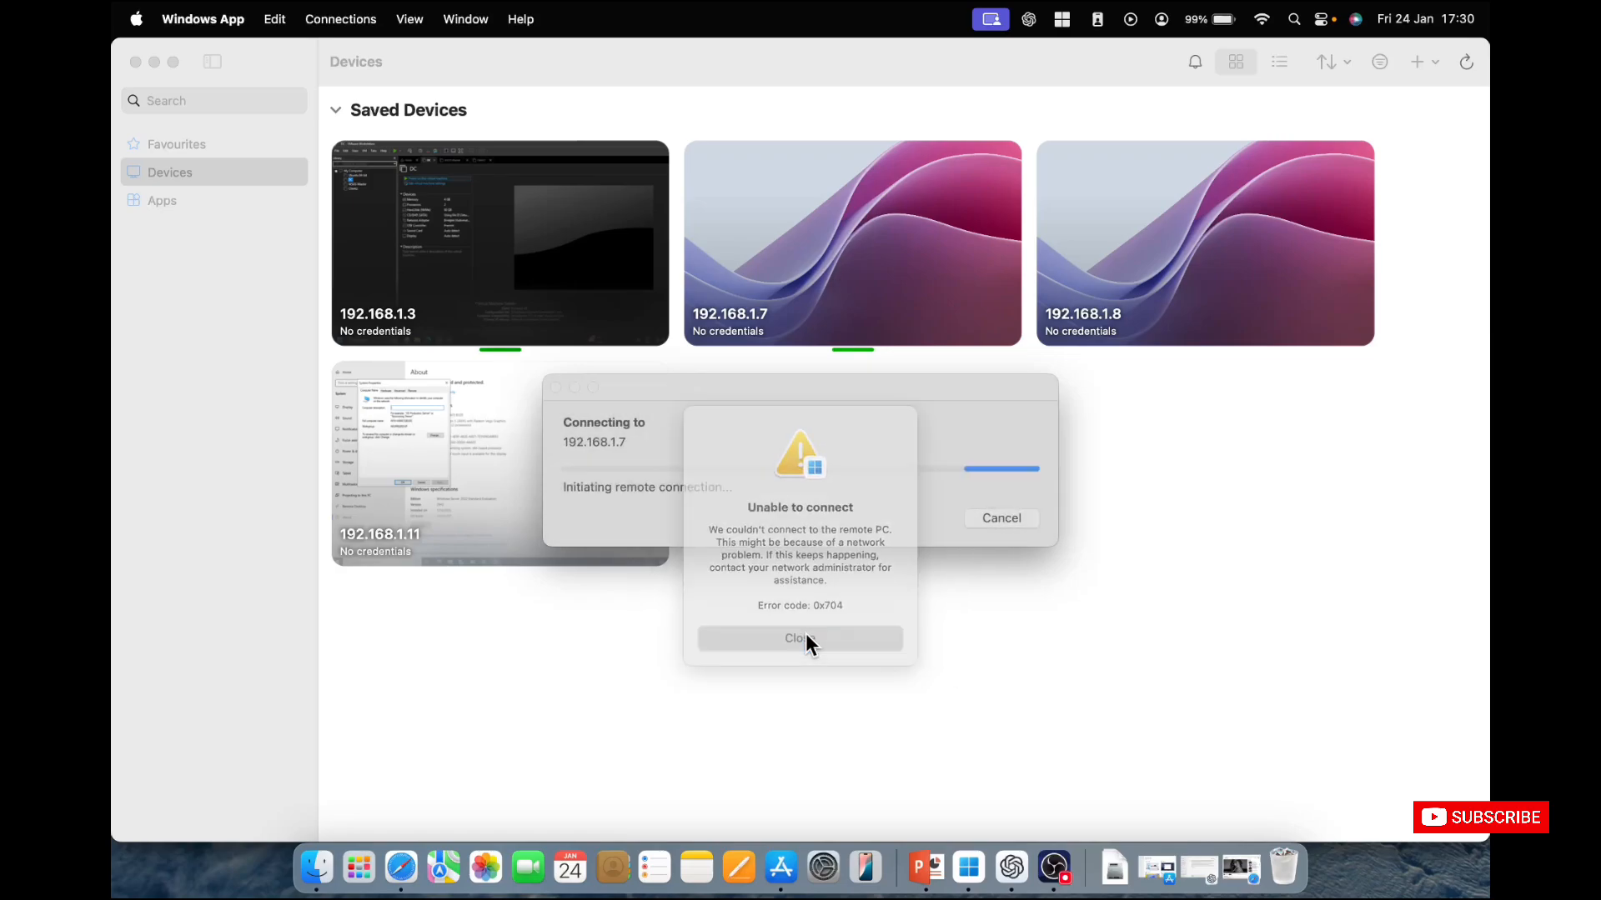
Return to the 192.168.1.3 session and check the DC virtual machine's startup progress.
right_click(965, 882)
left_click(1039, 709)
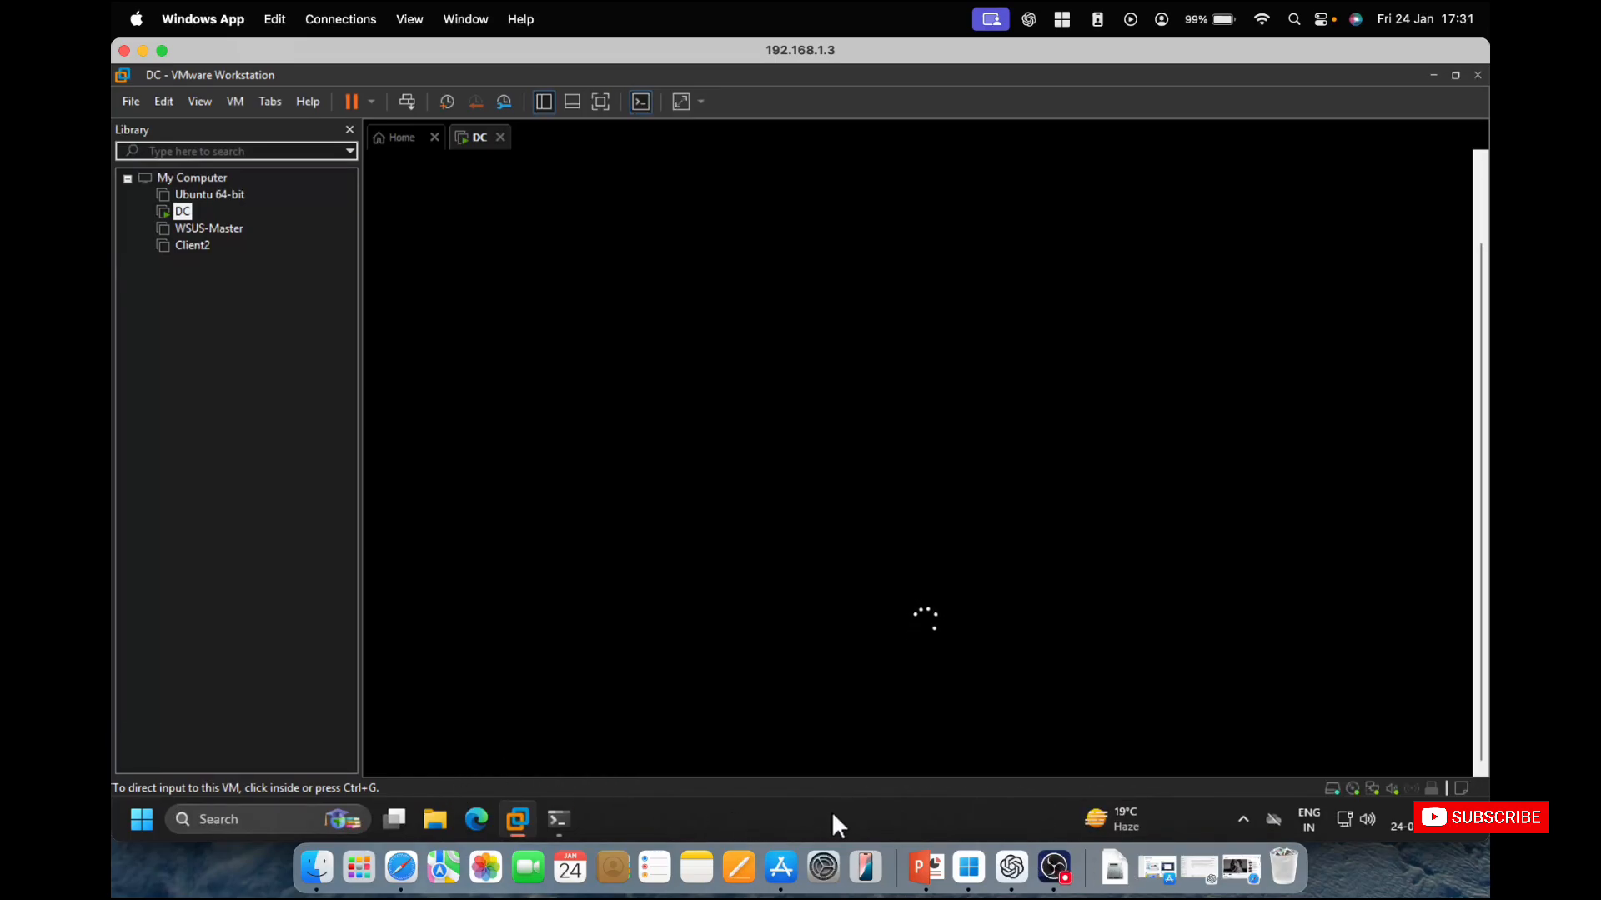
right_click(834, 825)
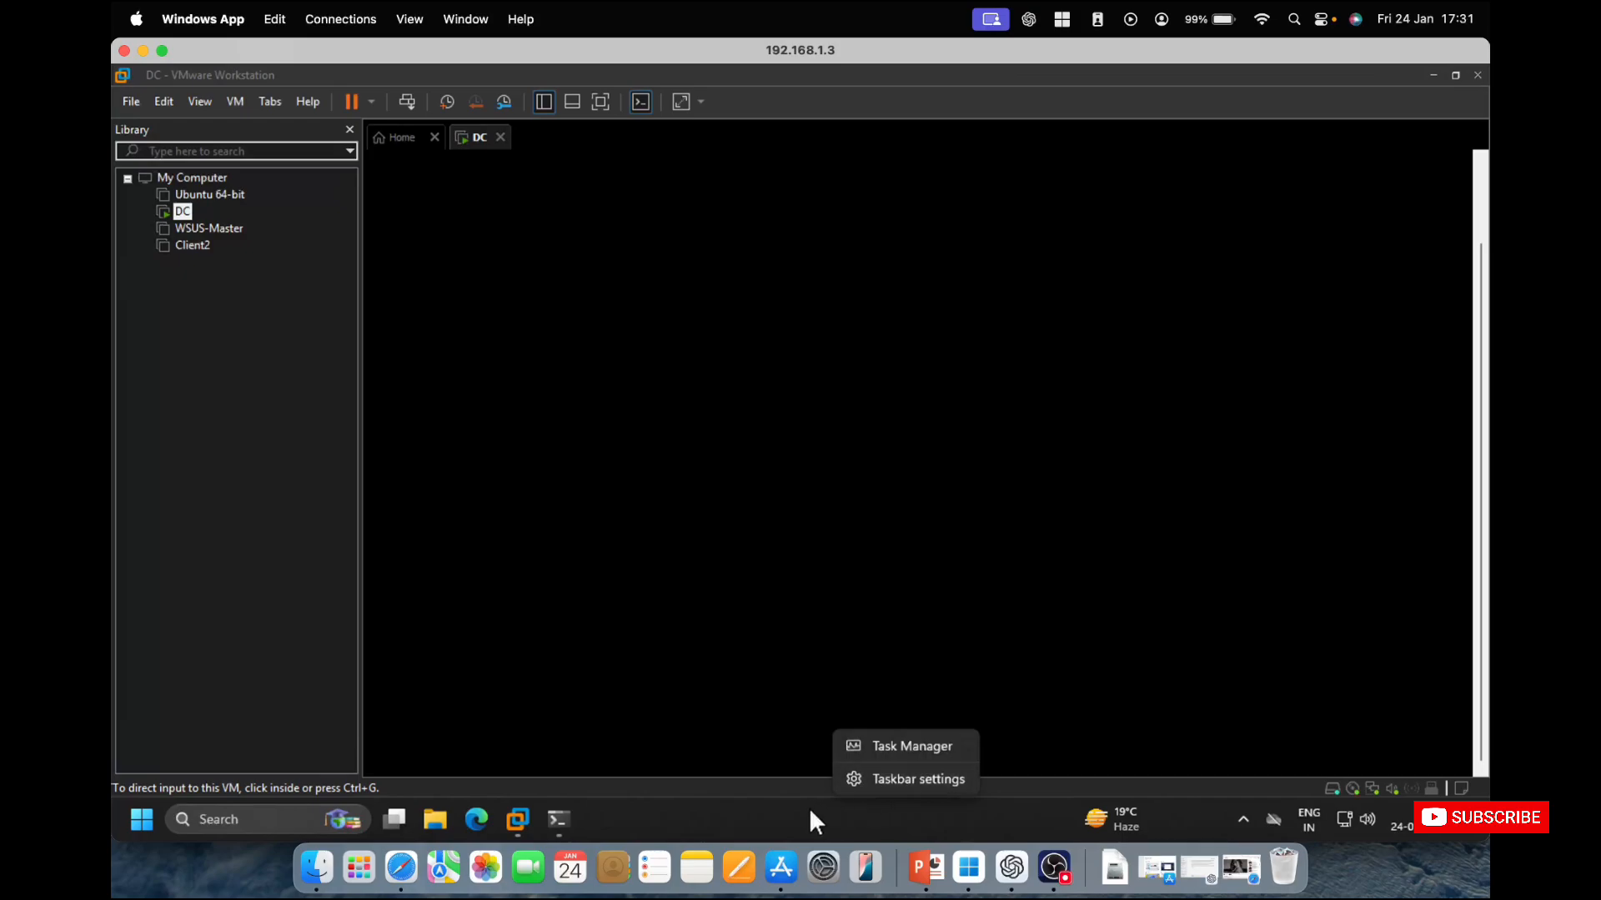
left_click(810, 812)
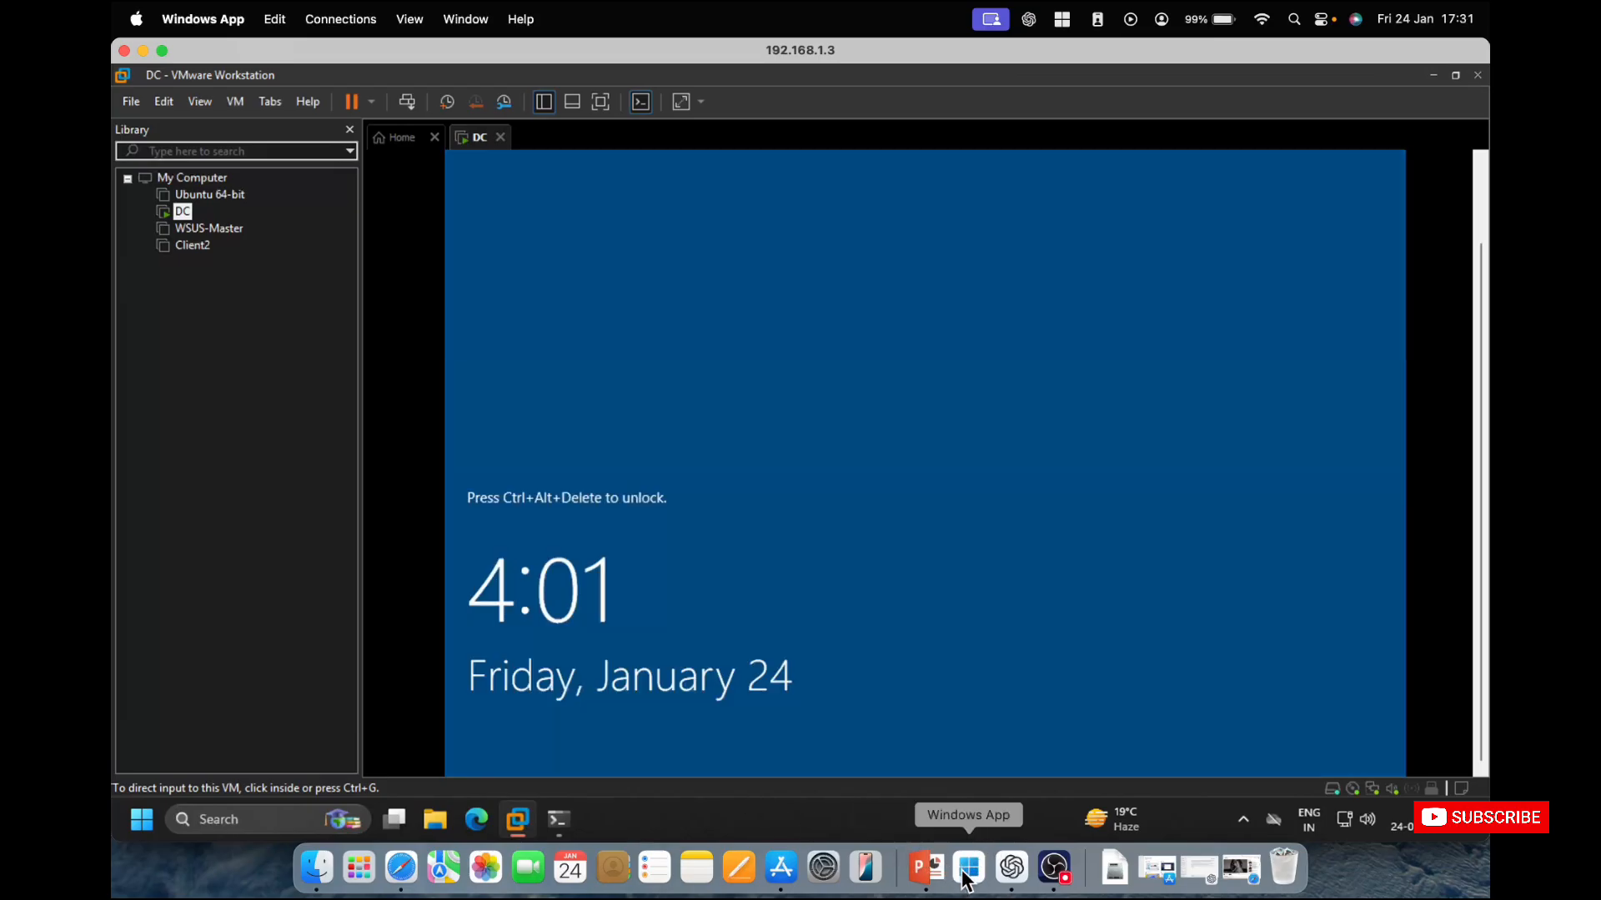
Connect to 192.168.1.7 from the Connection Centre as administrator, entering the account password and accepting the unverified certificate.
right_click(967, 871)
left_click(1025, 684)
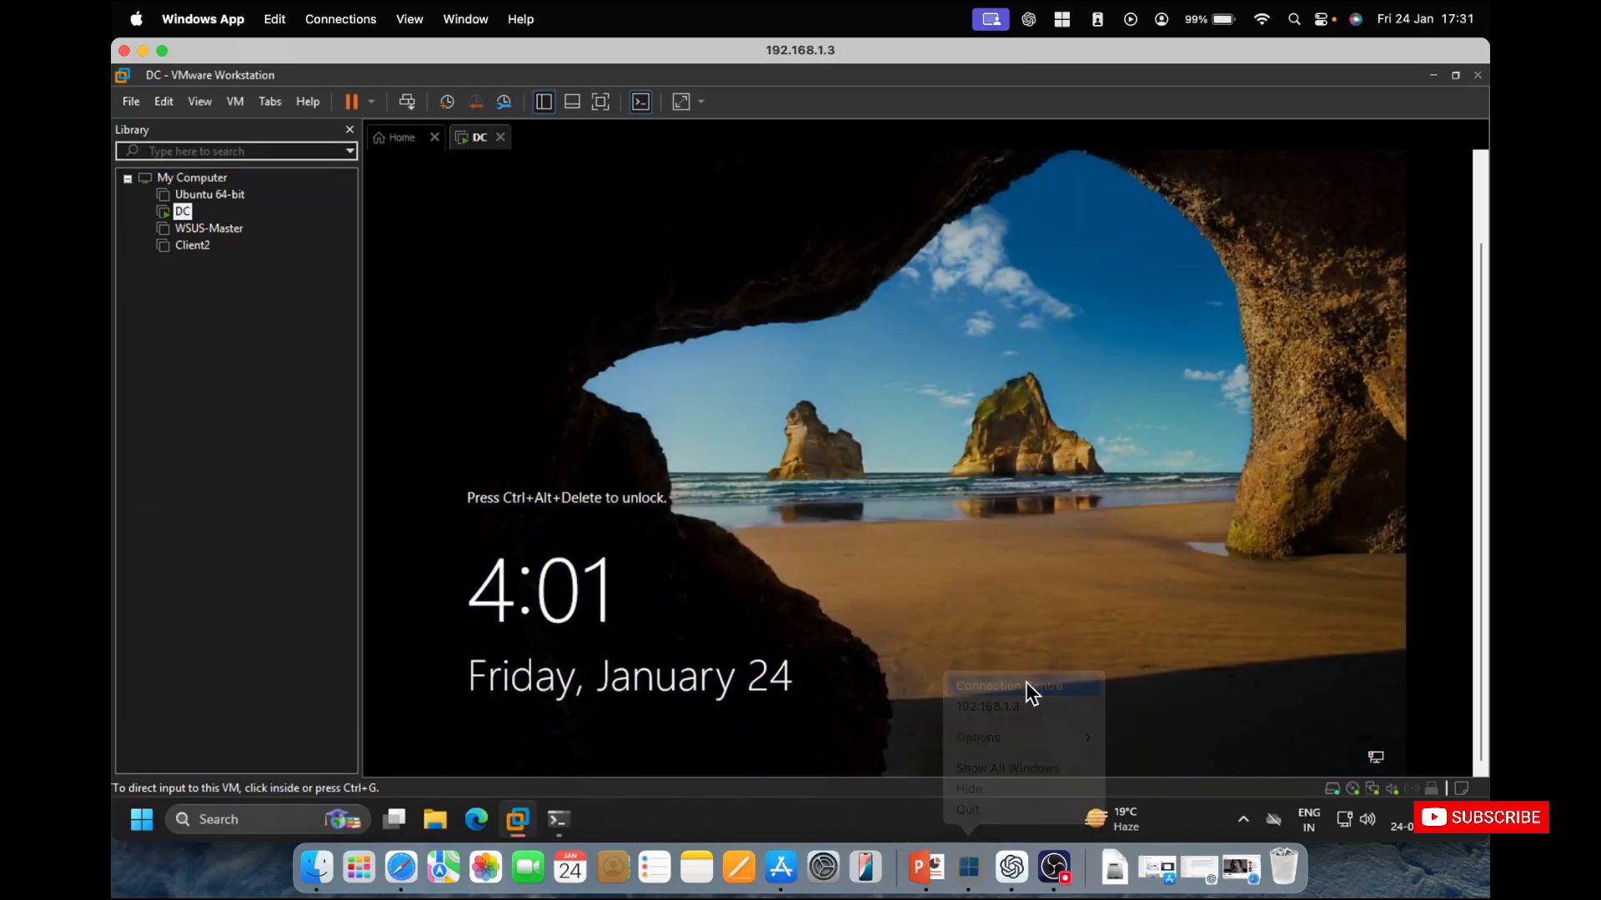
double_click(818, 227)
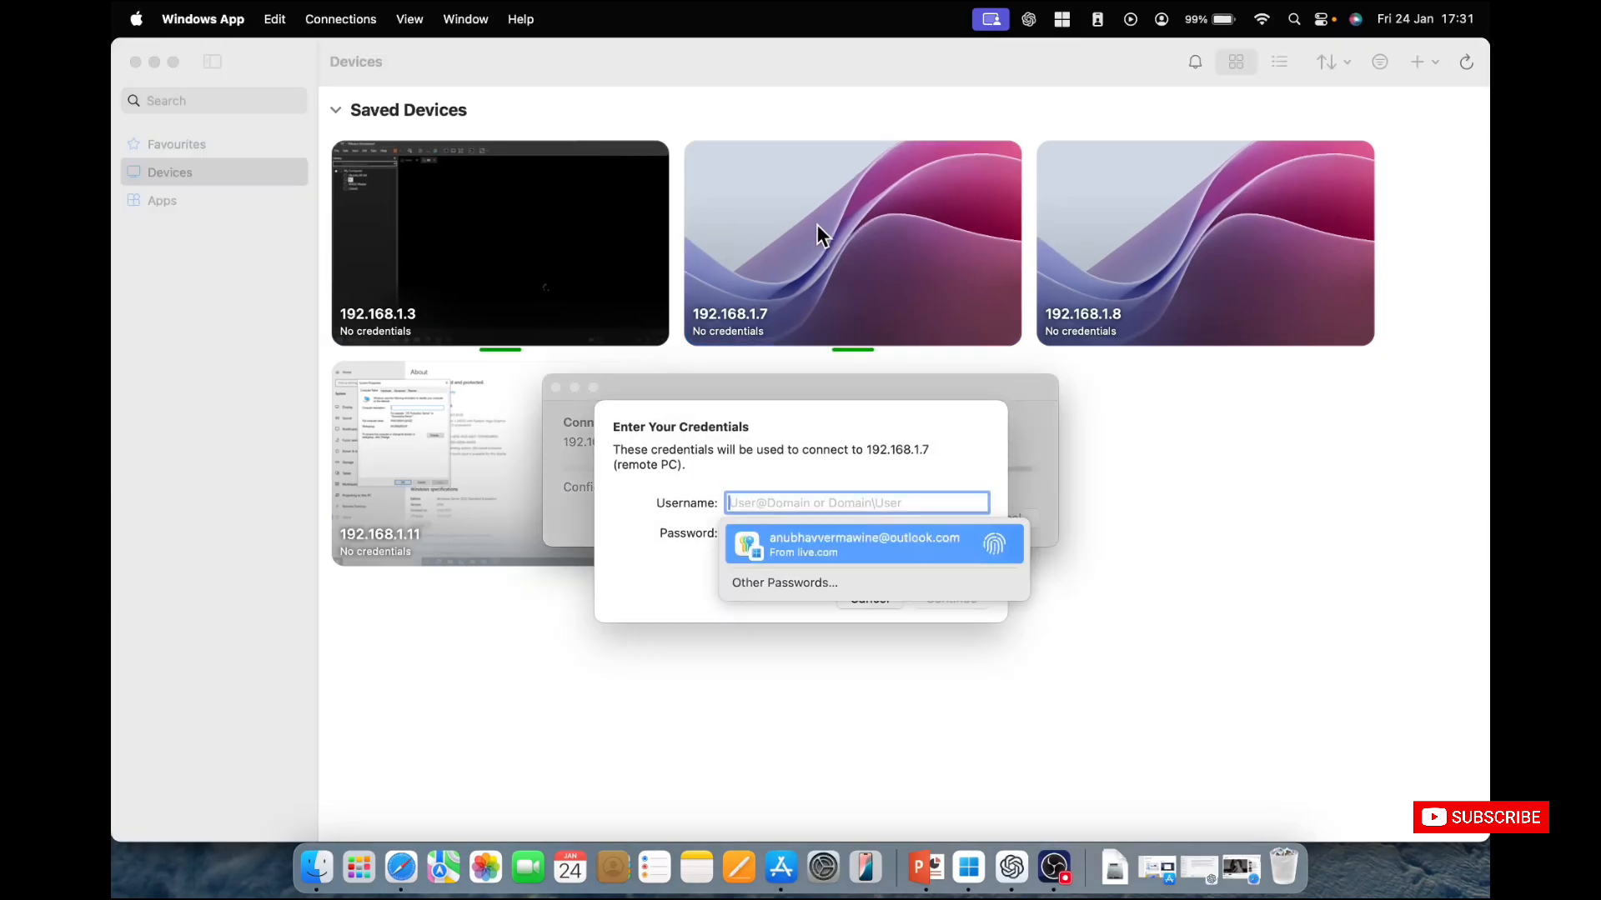
type("adm")
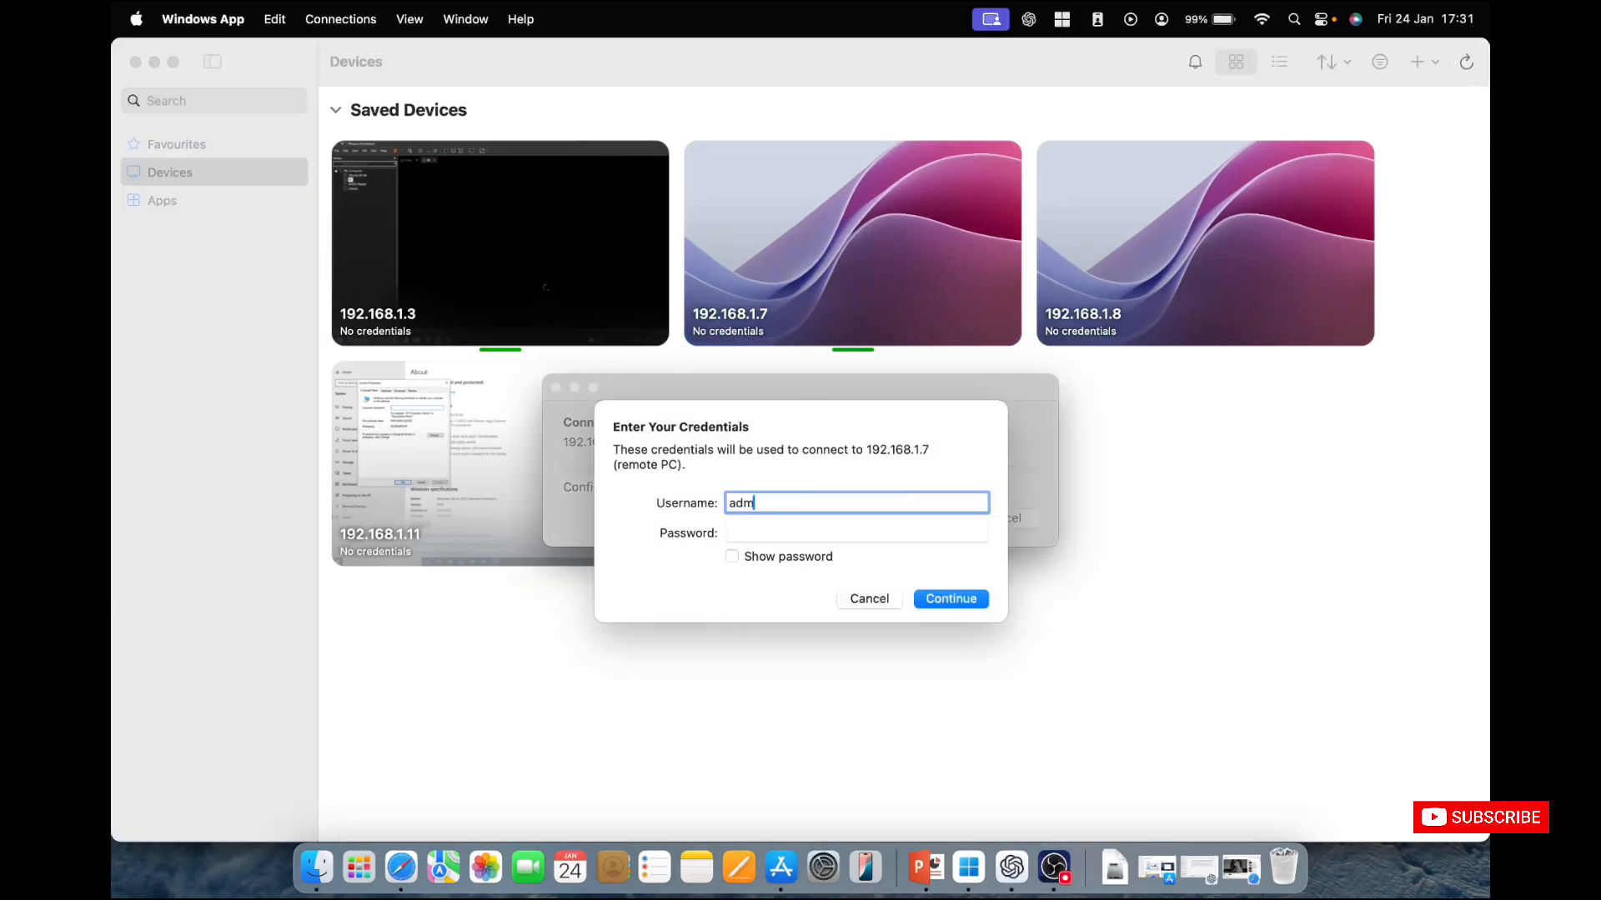
type("inistrator")
key("Tab")
type("***********")
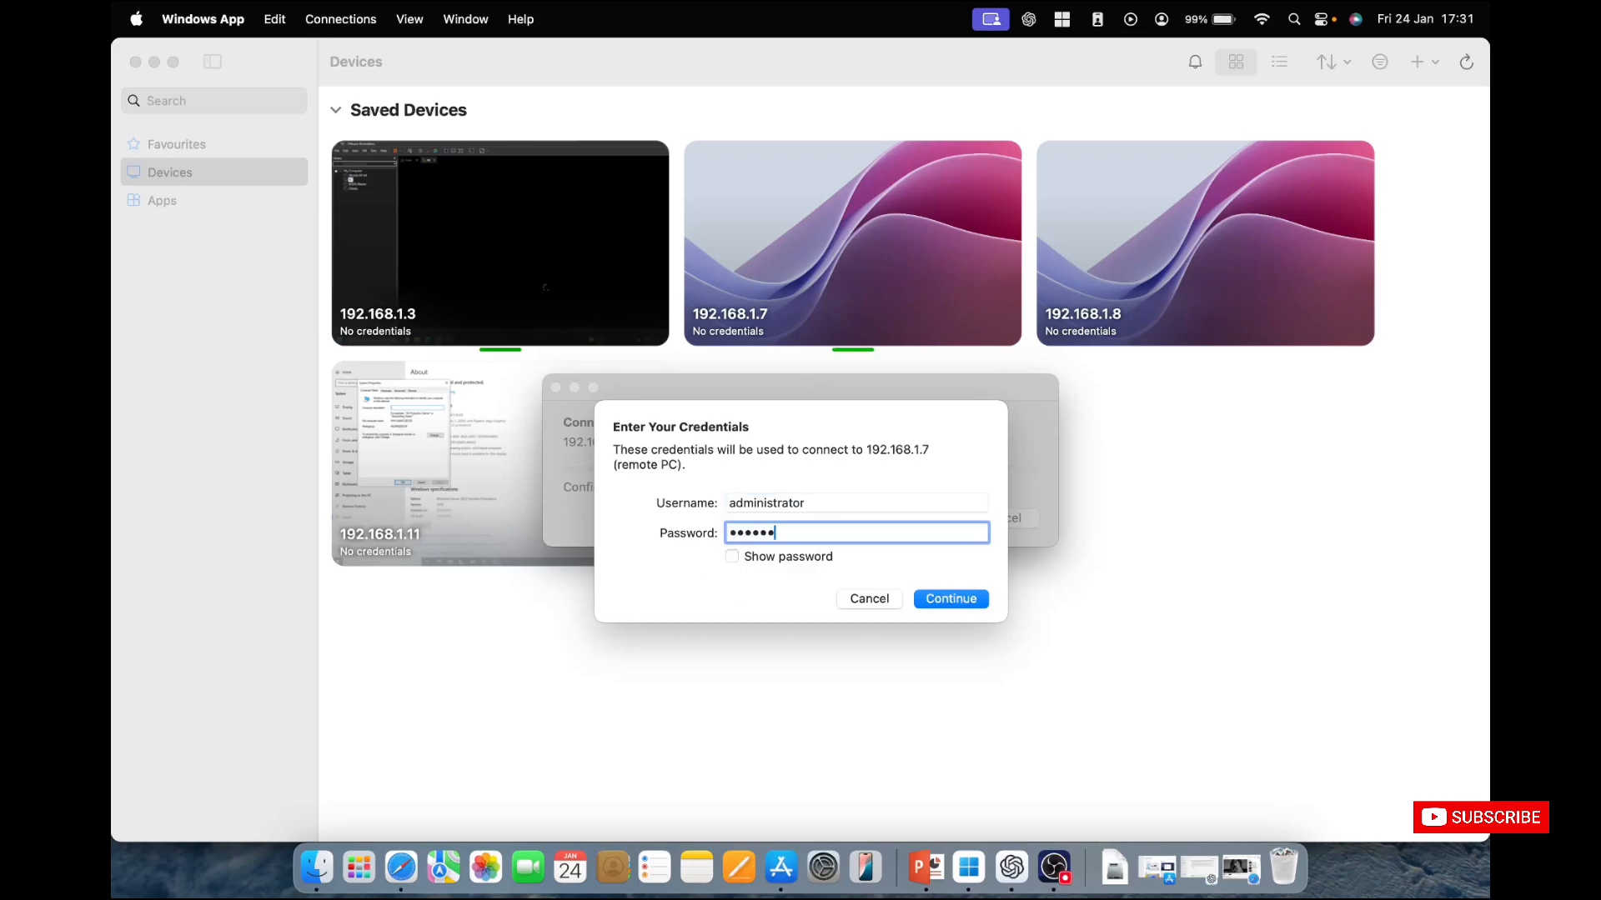
key("Return")
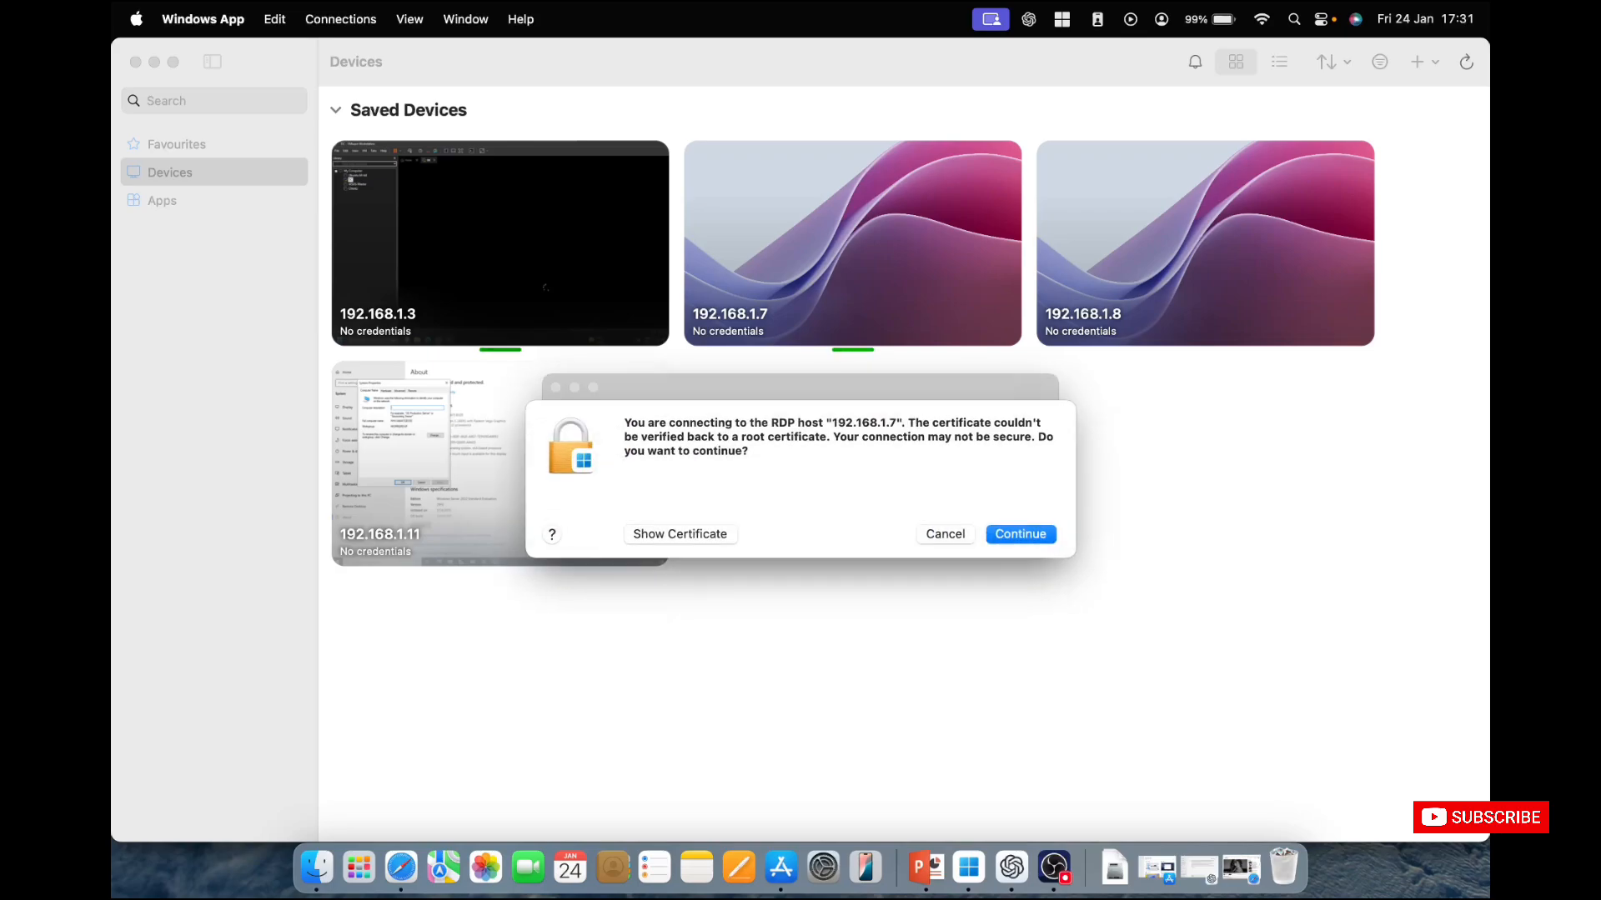
key("Return")
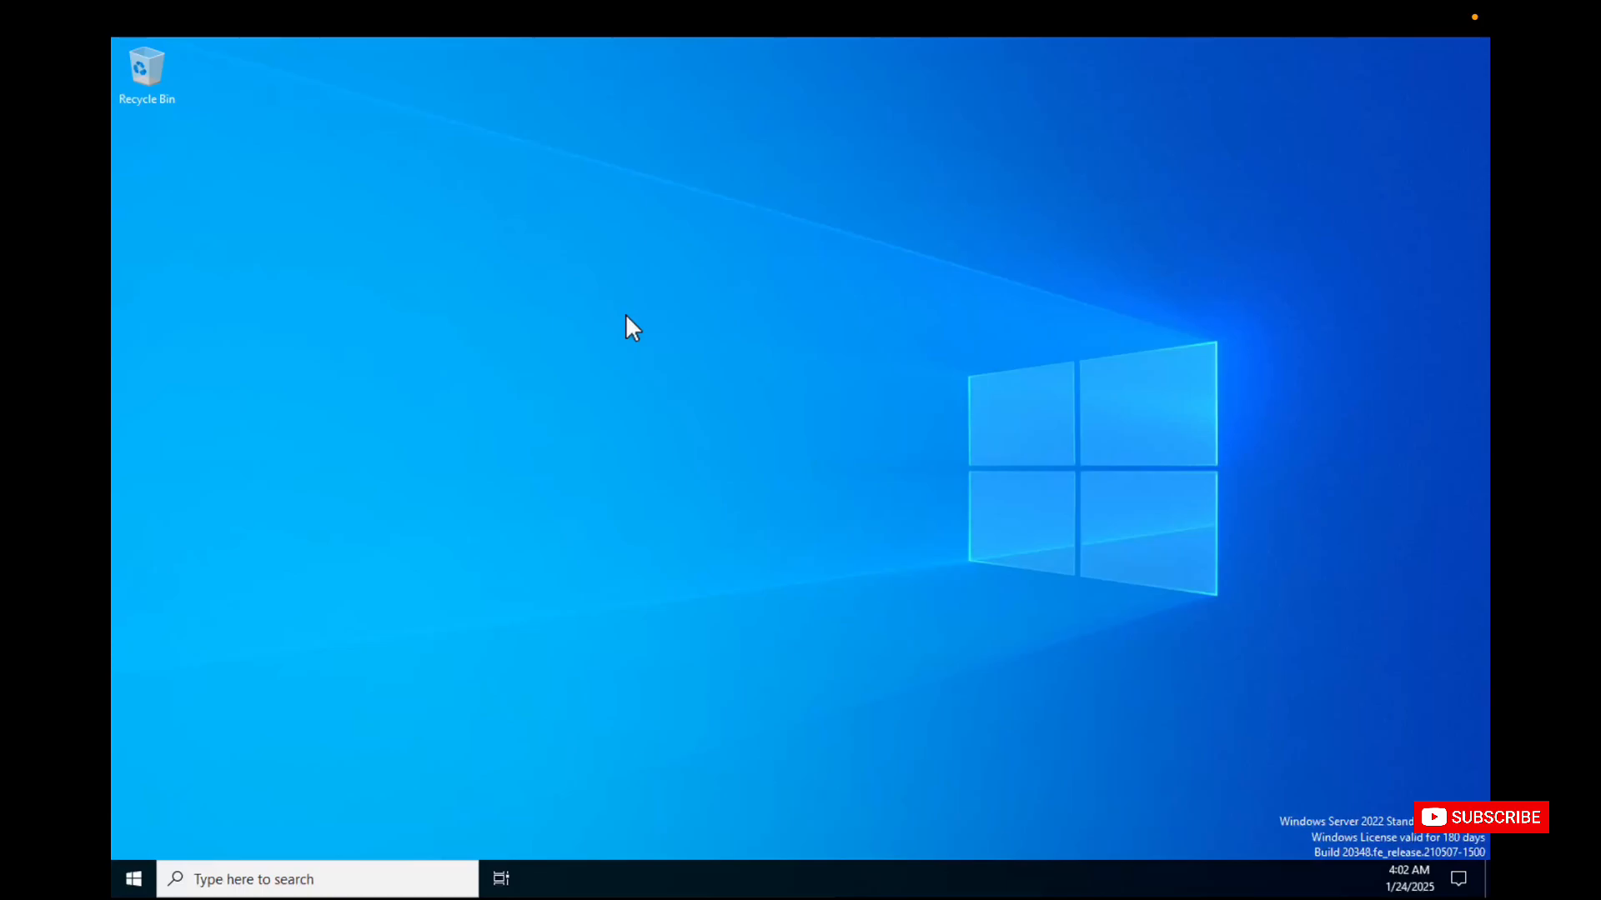
Minimize Server Manager and examine the server's device name in the properties of This PC.
key("super")
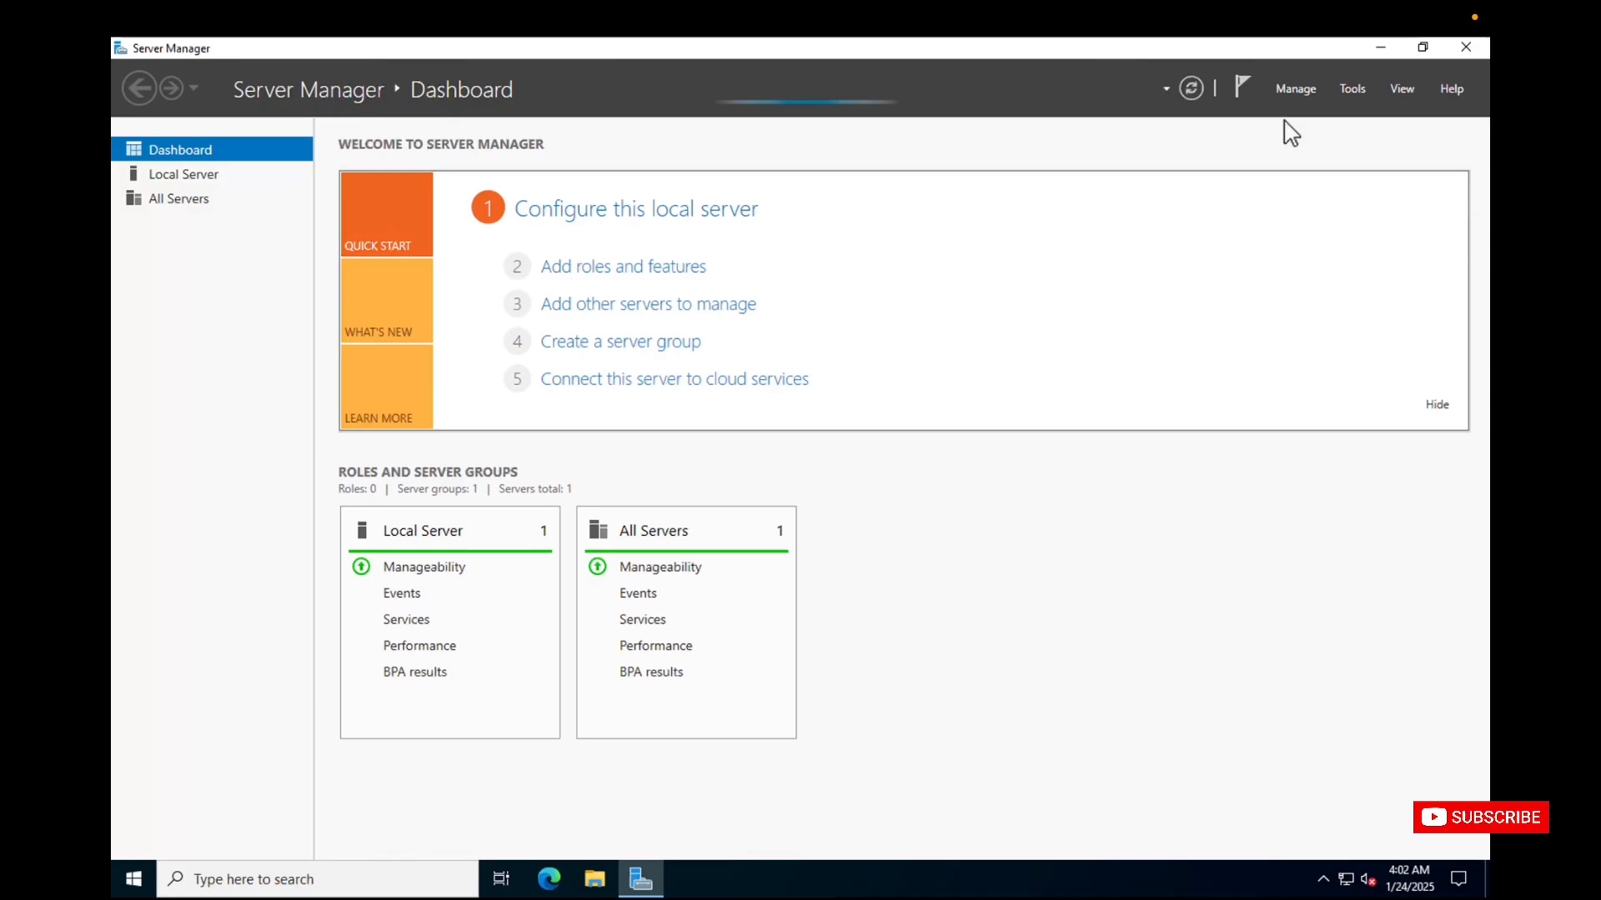
left_click(1377, 48)
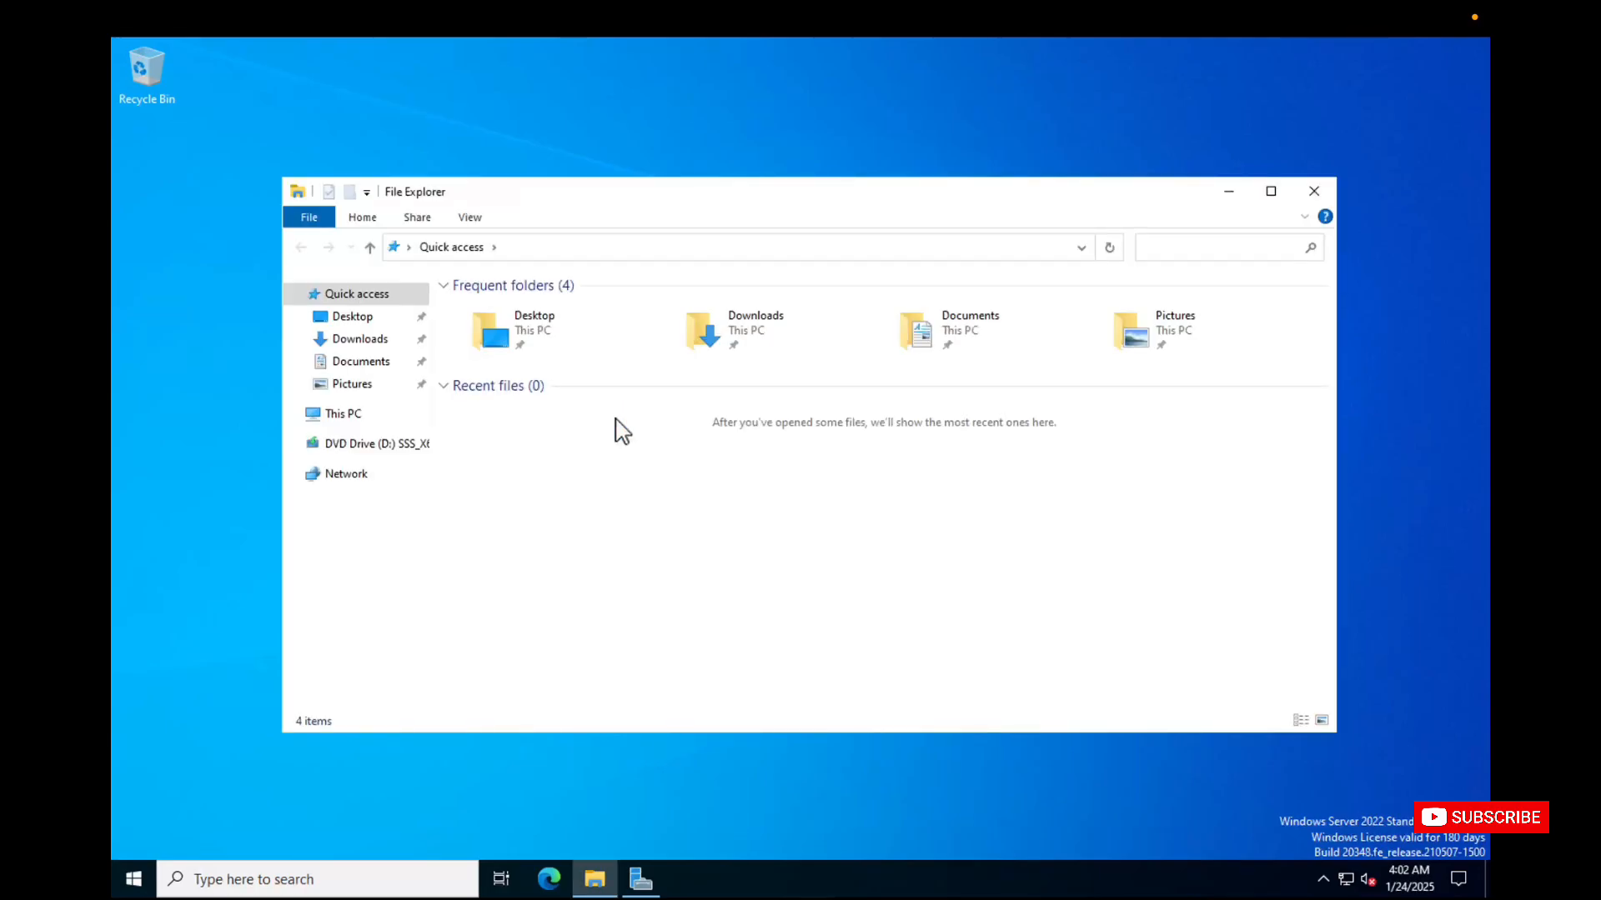
left_click(351, 420)
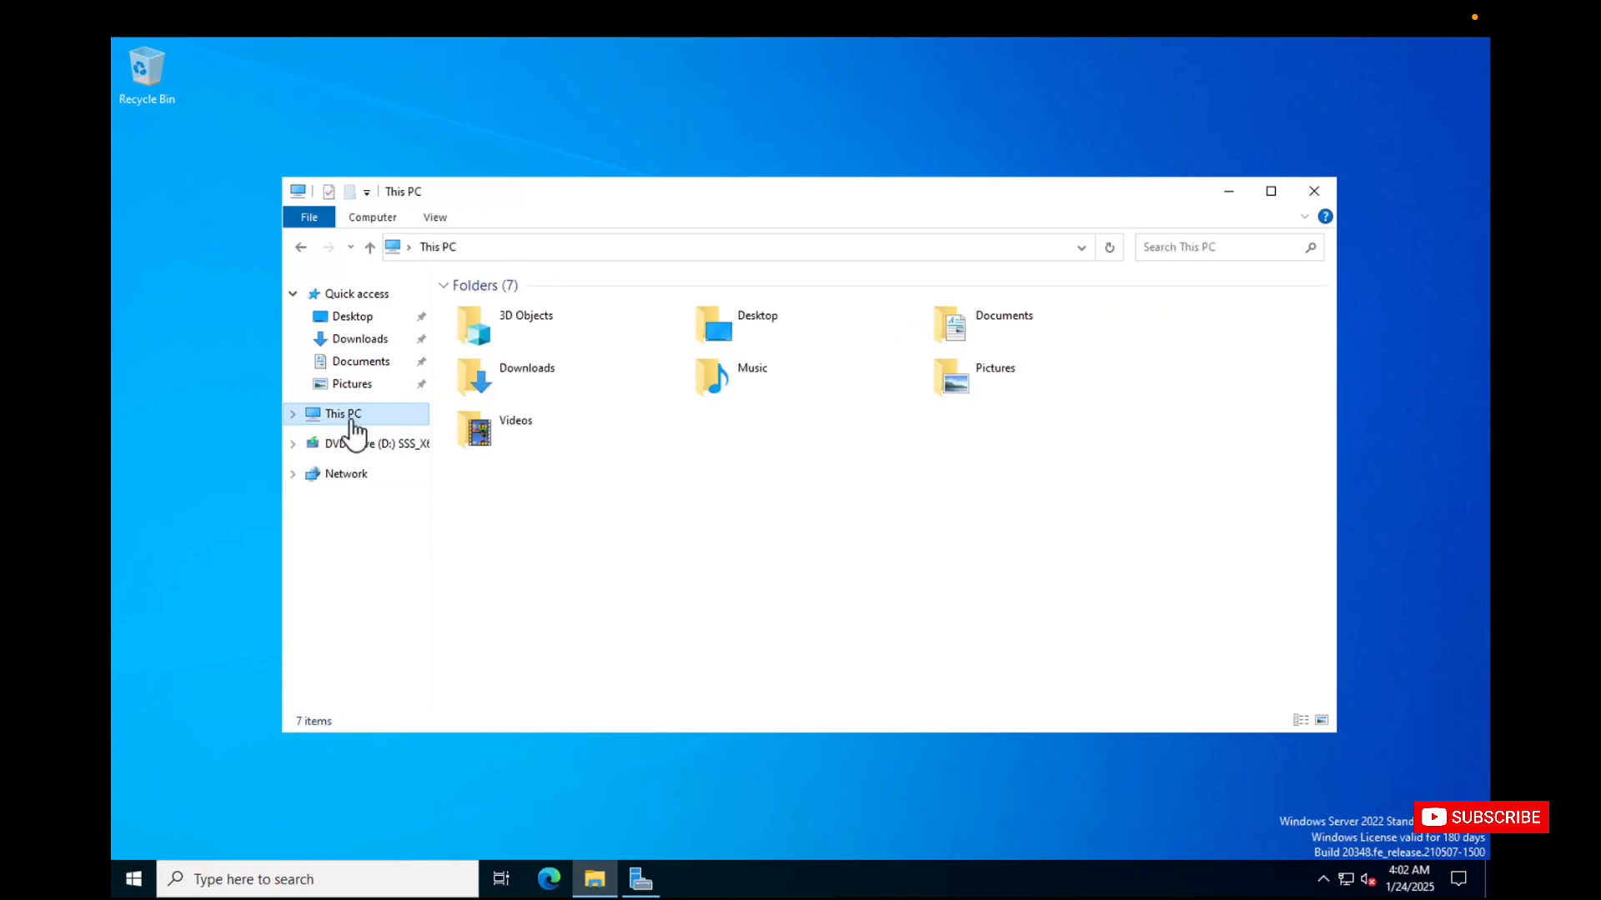
right_click(362, 417)
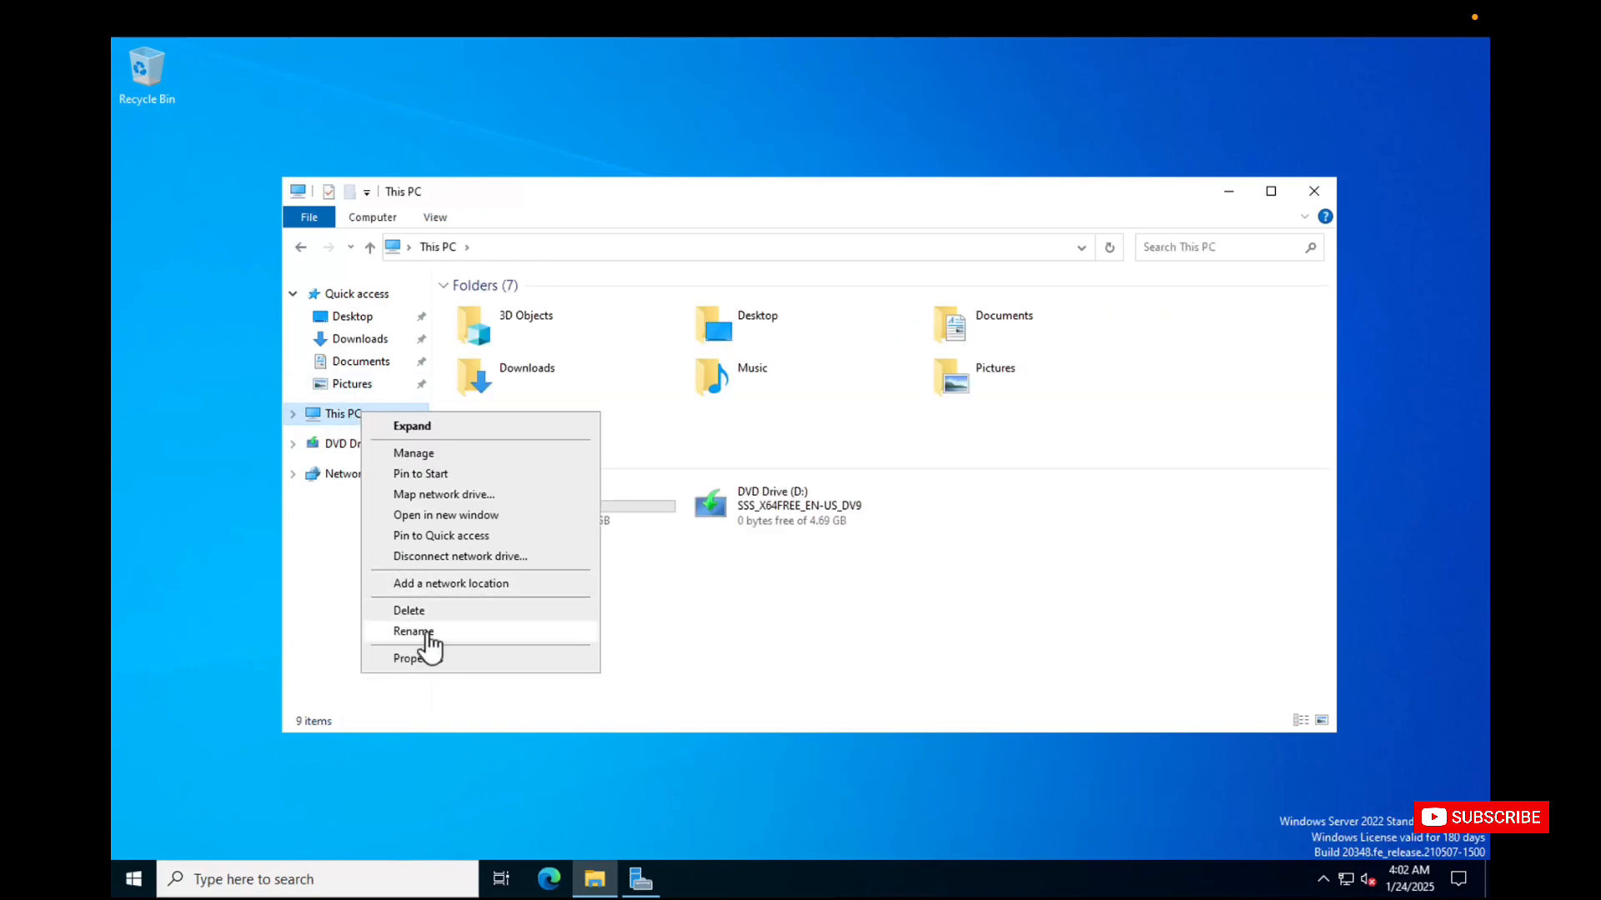
left_click(426, 663)
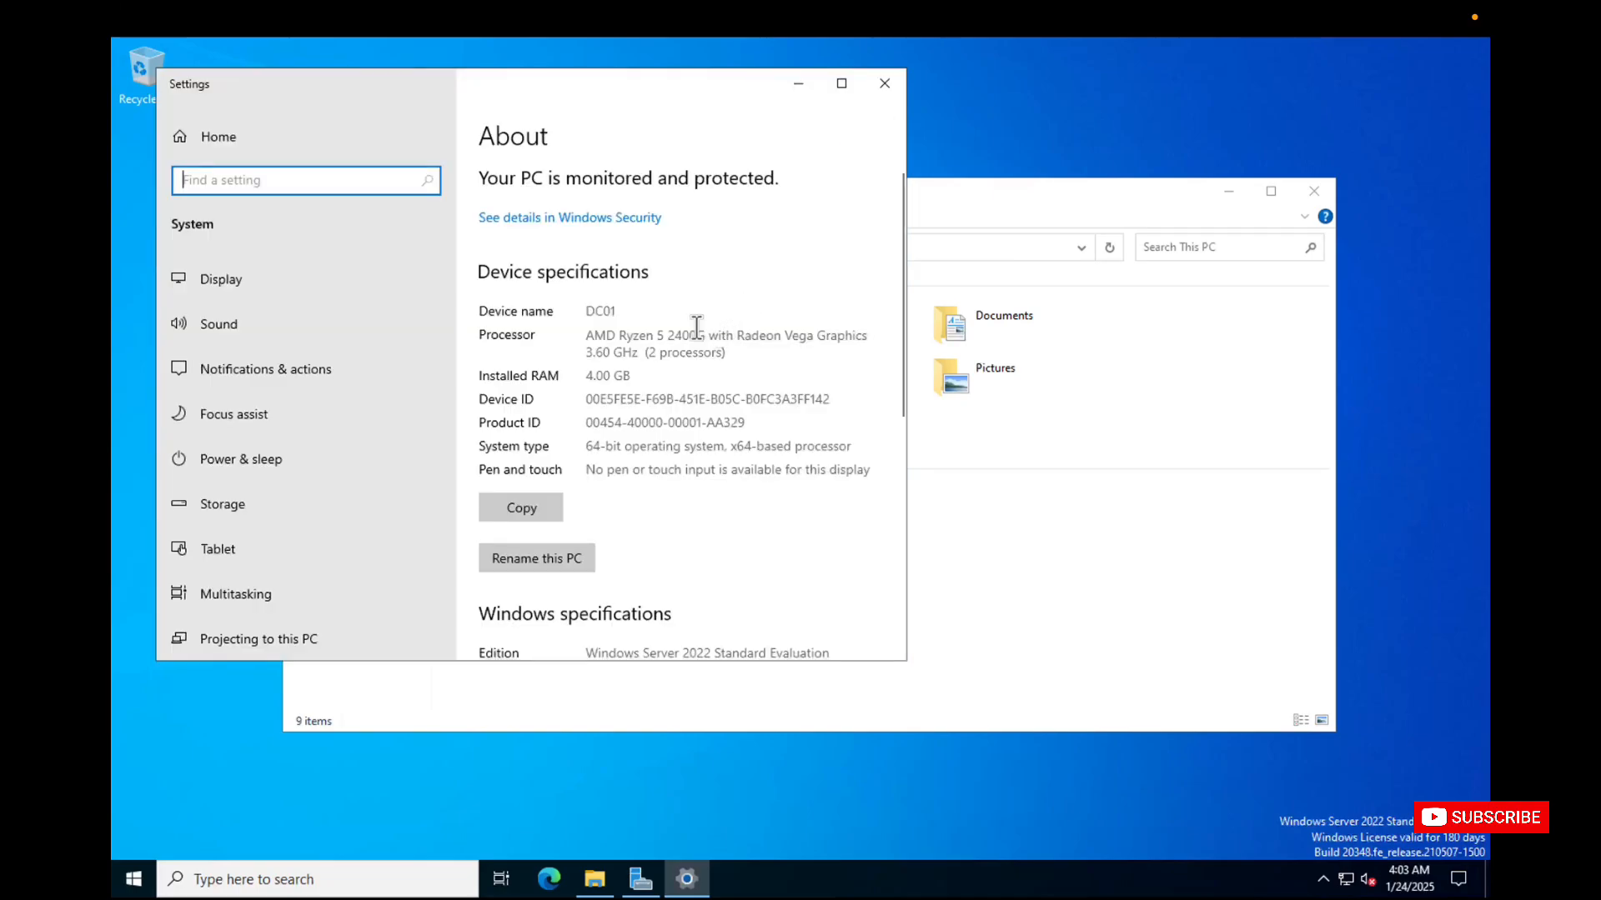
left_click_drag(617, 313, 578, 322)
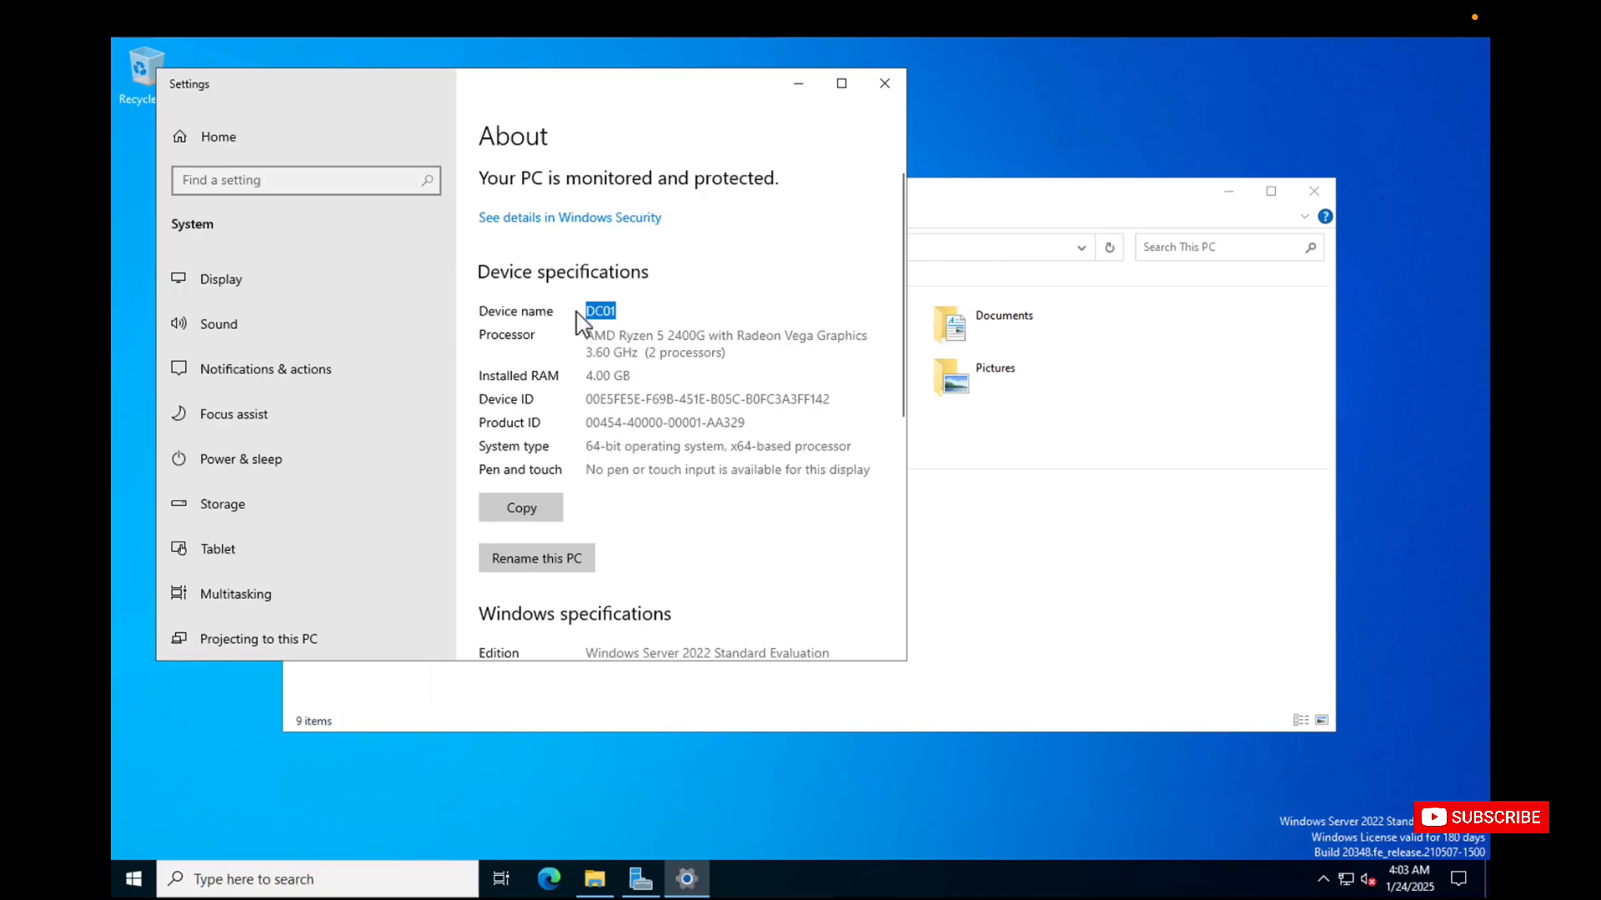
left_click(886, 89)
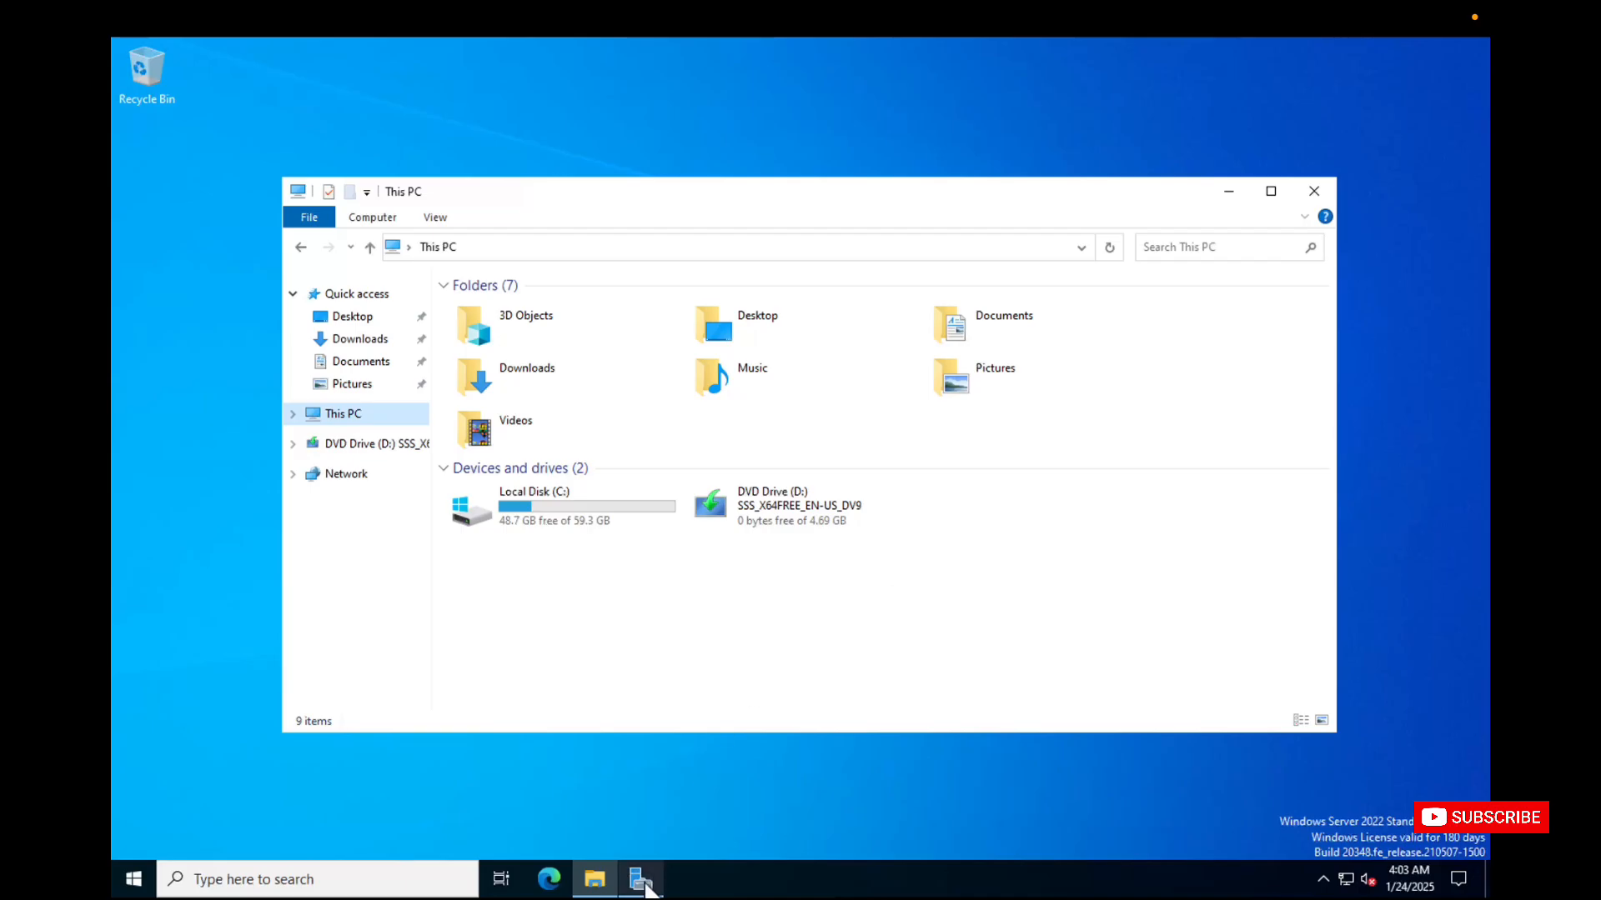
Check the Active Directory Domain Services role in Server Manager's Add Roles and Features Wizard, then cancel the wizard.
left_click(646, 885)
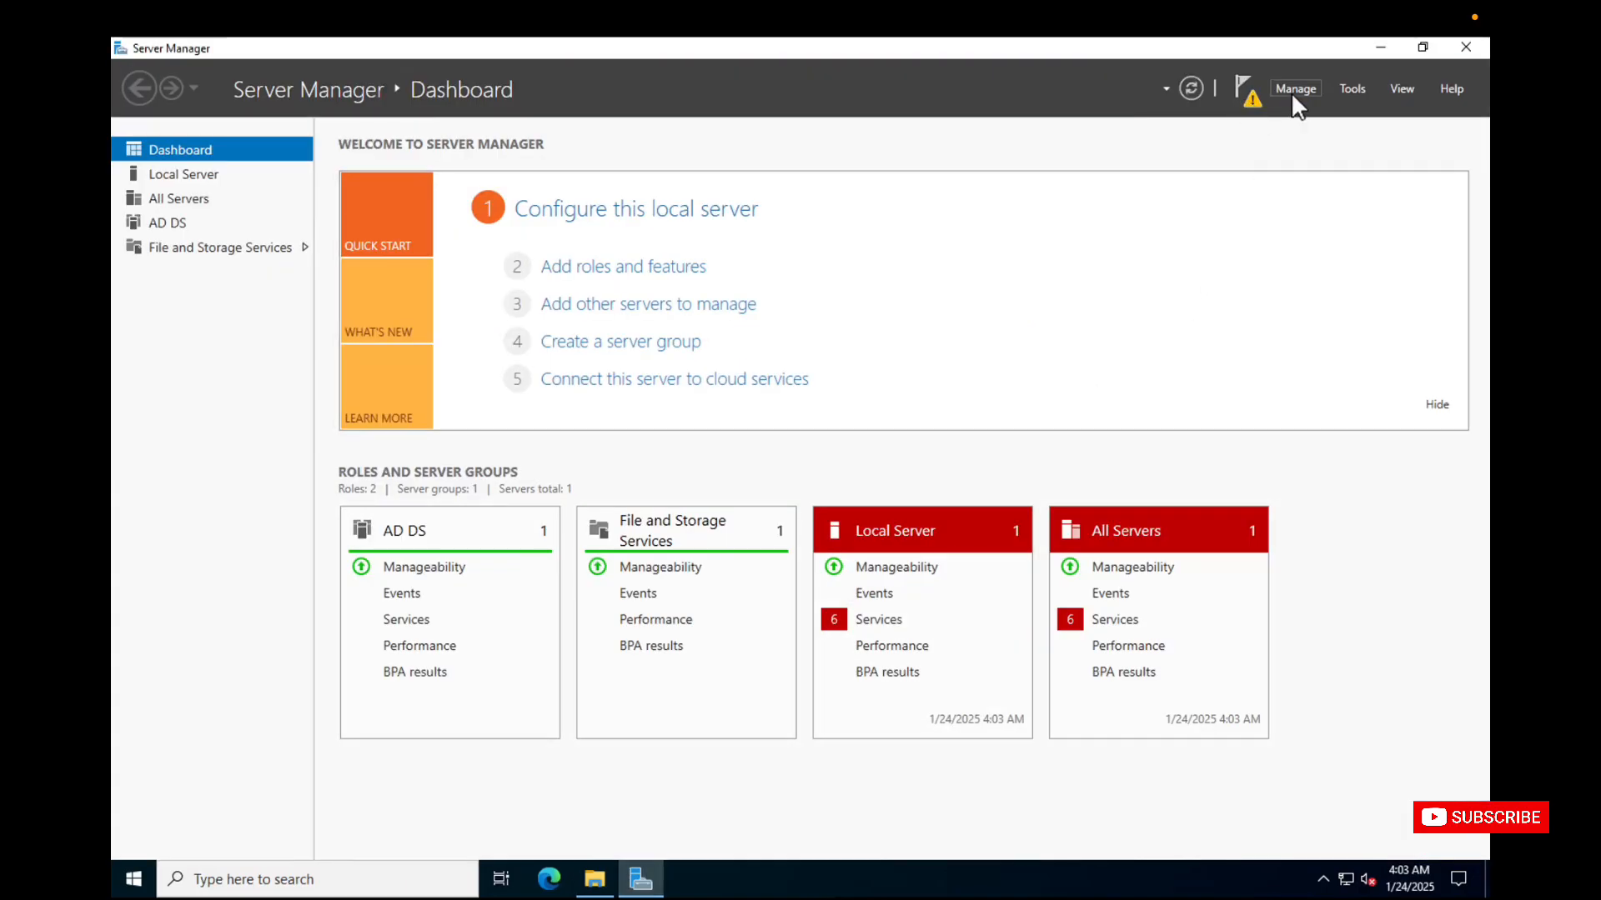
left_click(689, 270)
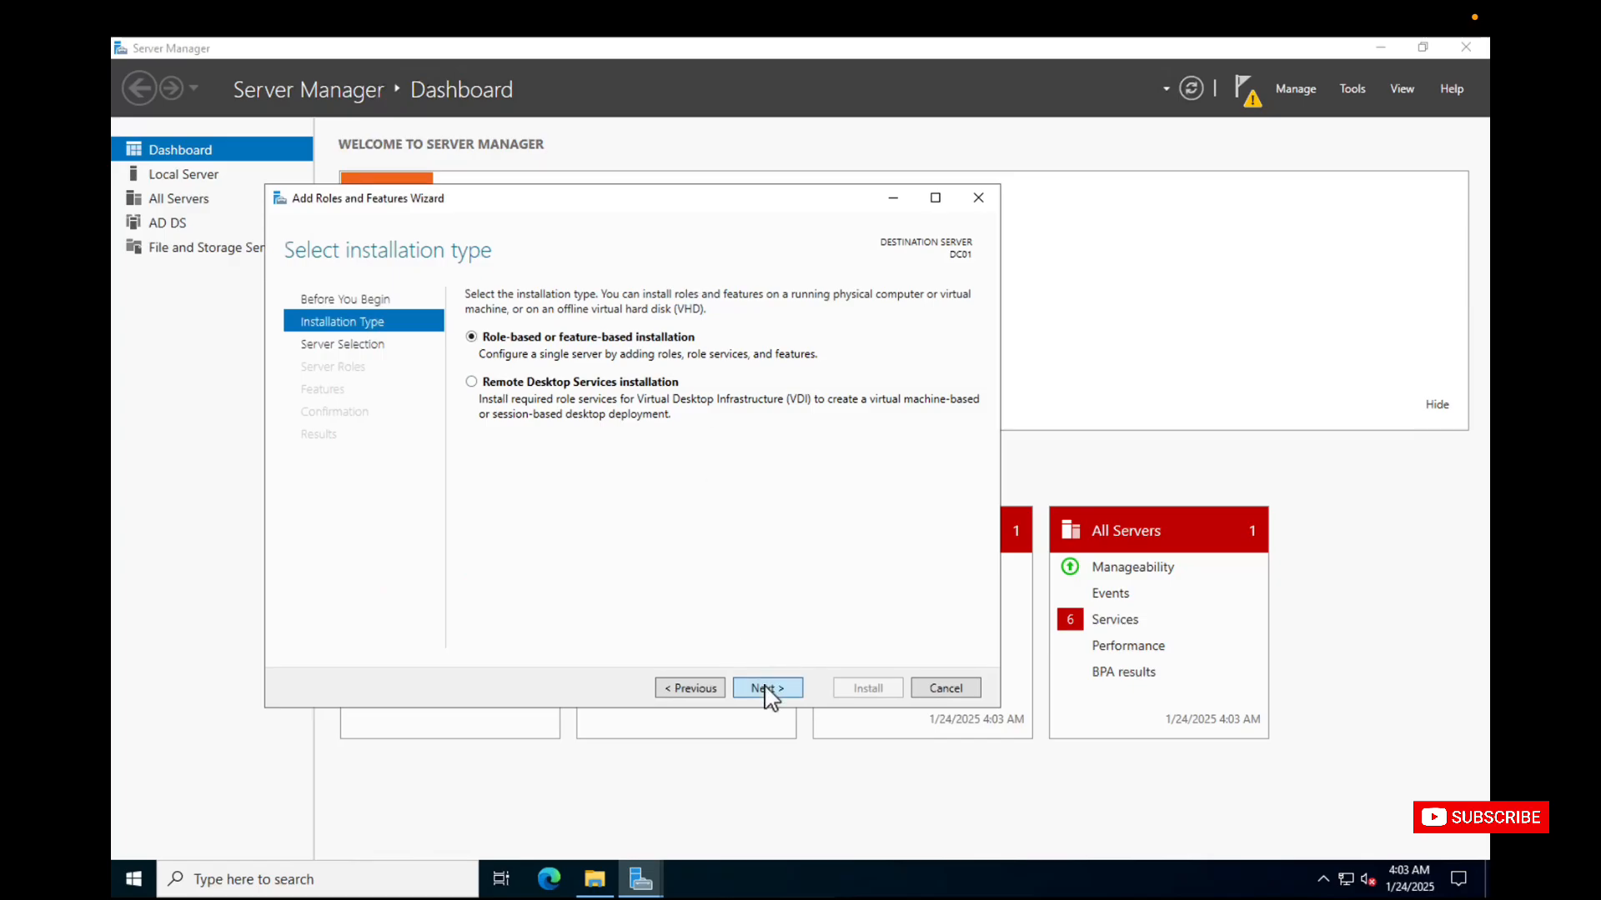
left_click(767, 688)
left_click(768, 689)
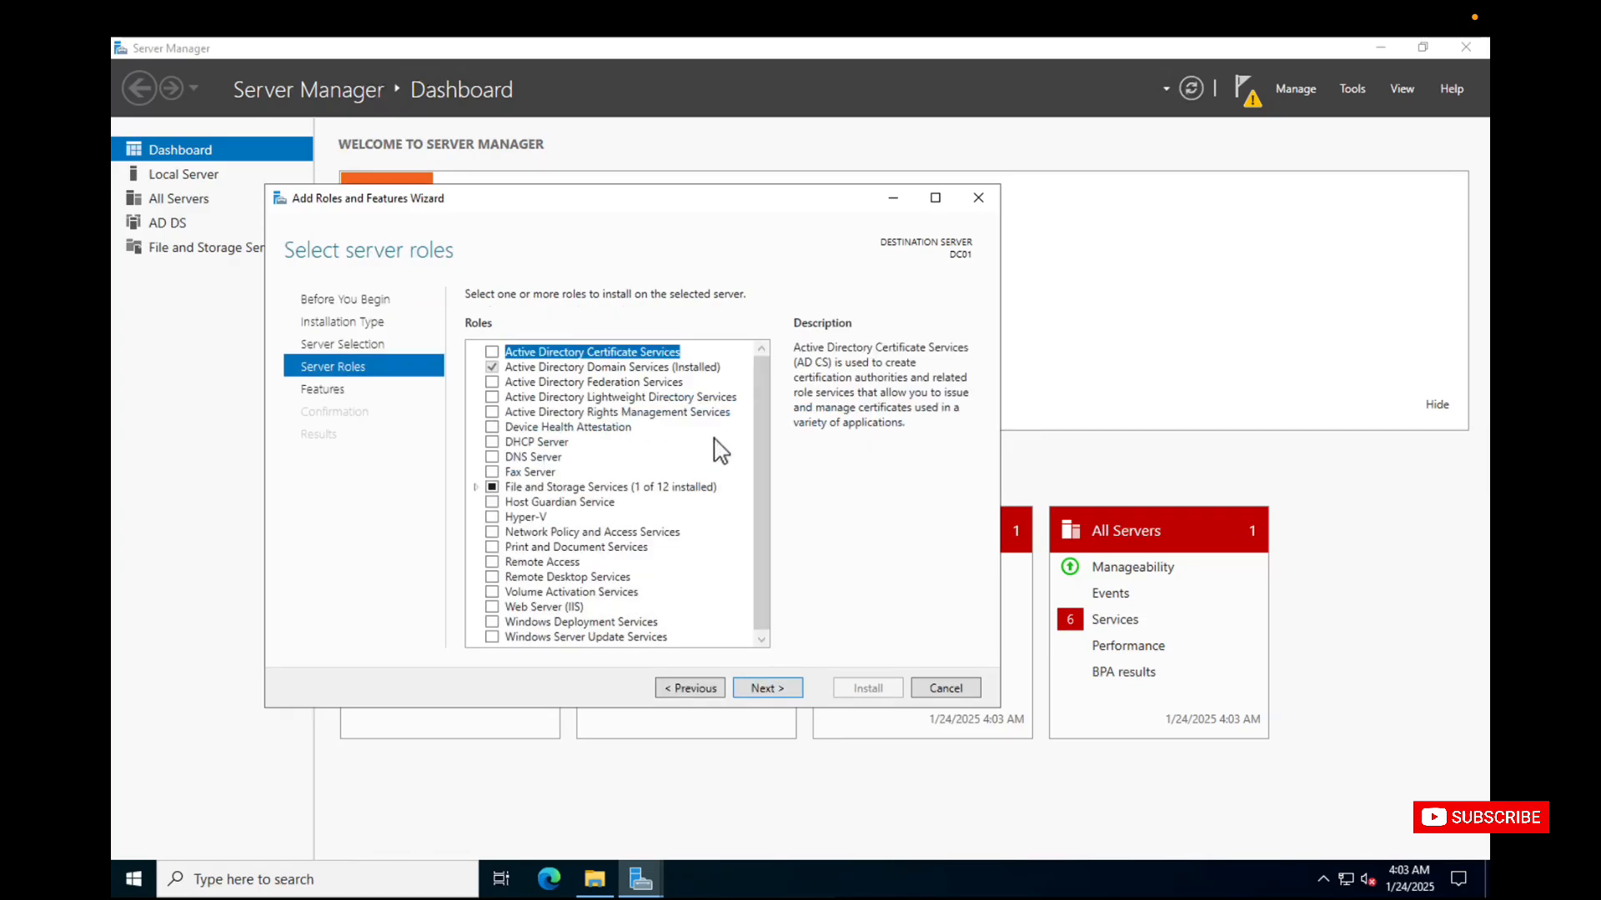
left_click(606, 372)
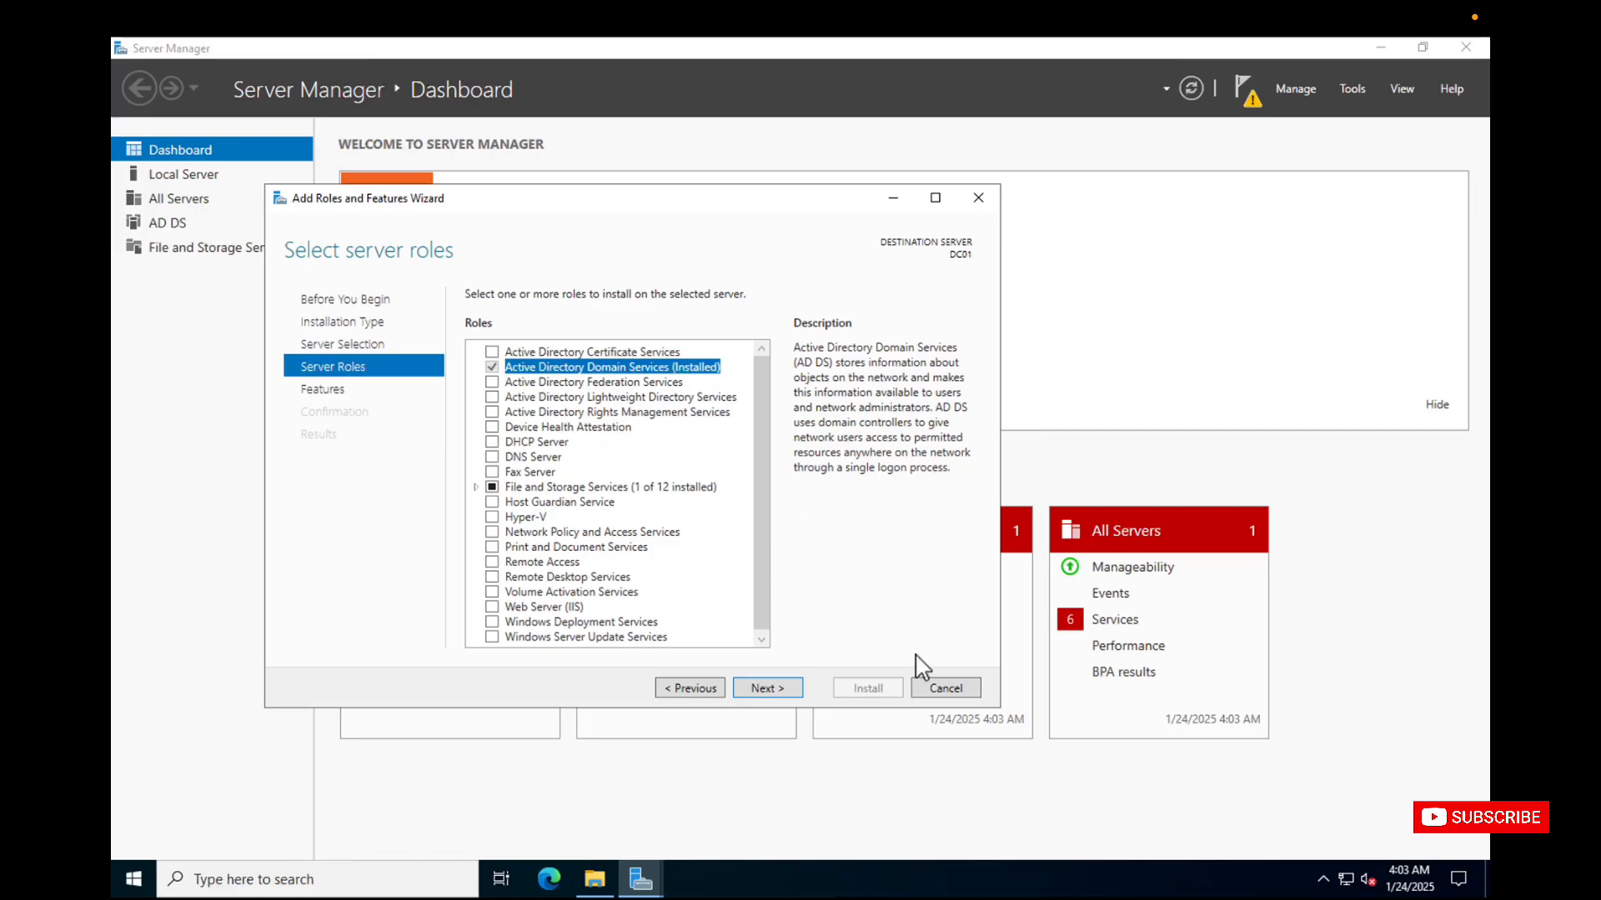
left_click(930, 688)
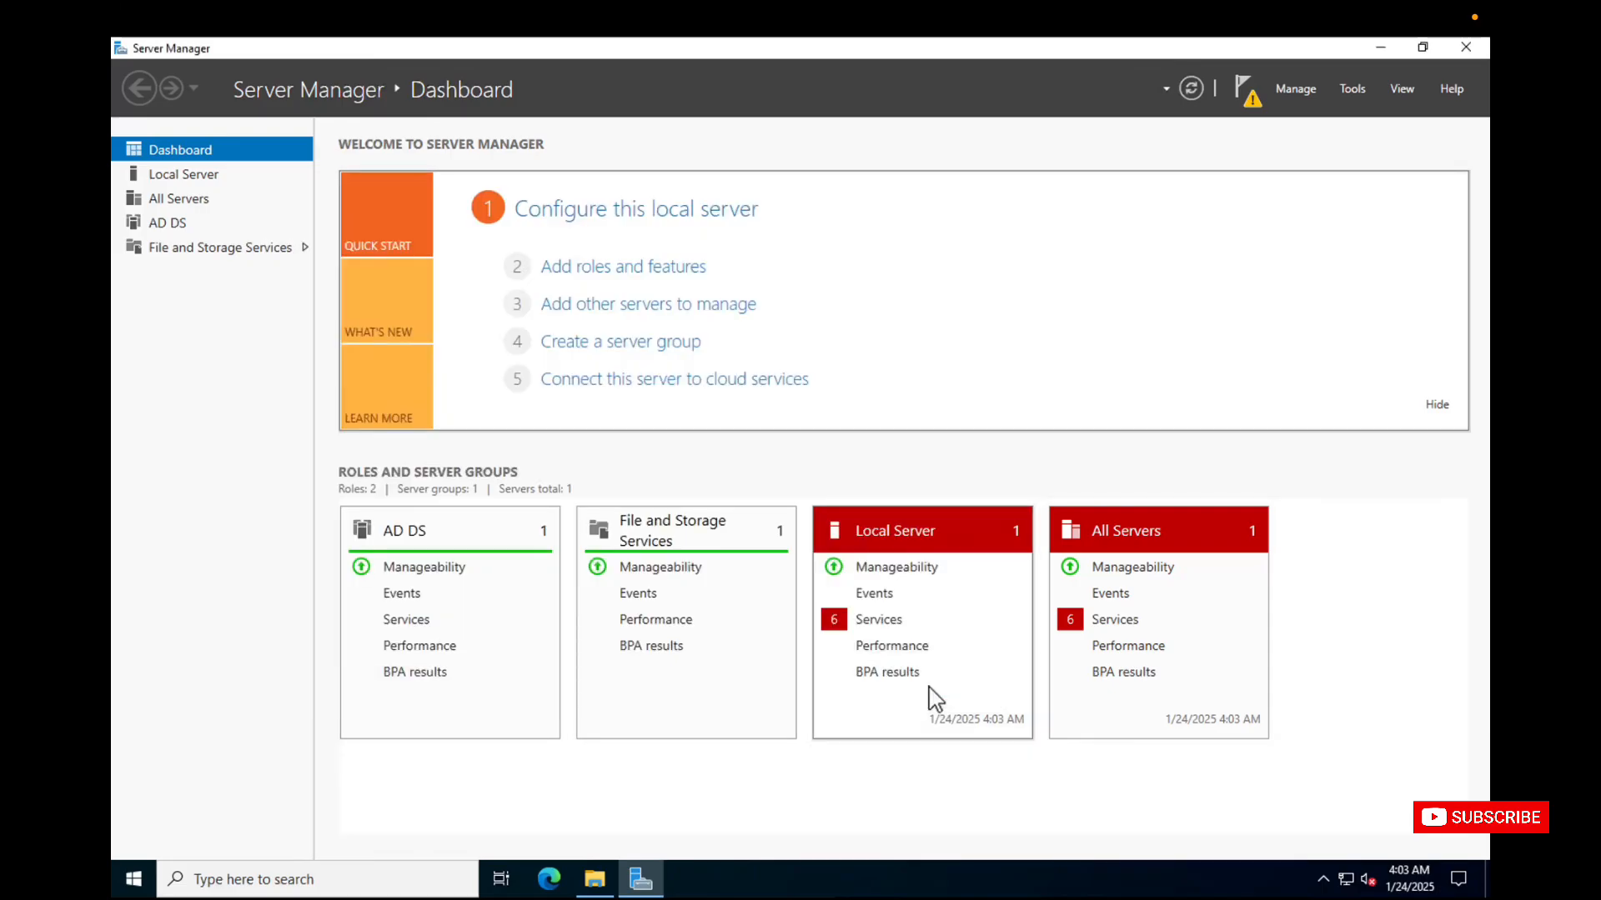
Start promoting this server to a domain controller and compare the new forest, new domain and existing domain deployment operations.
left_click(1247, 94)
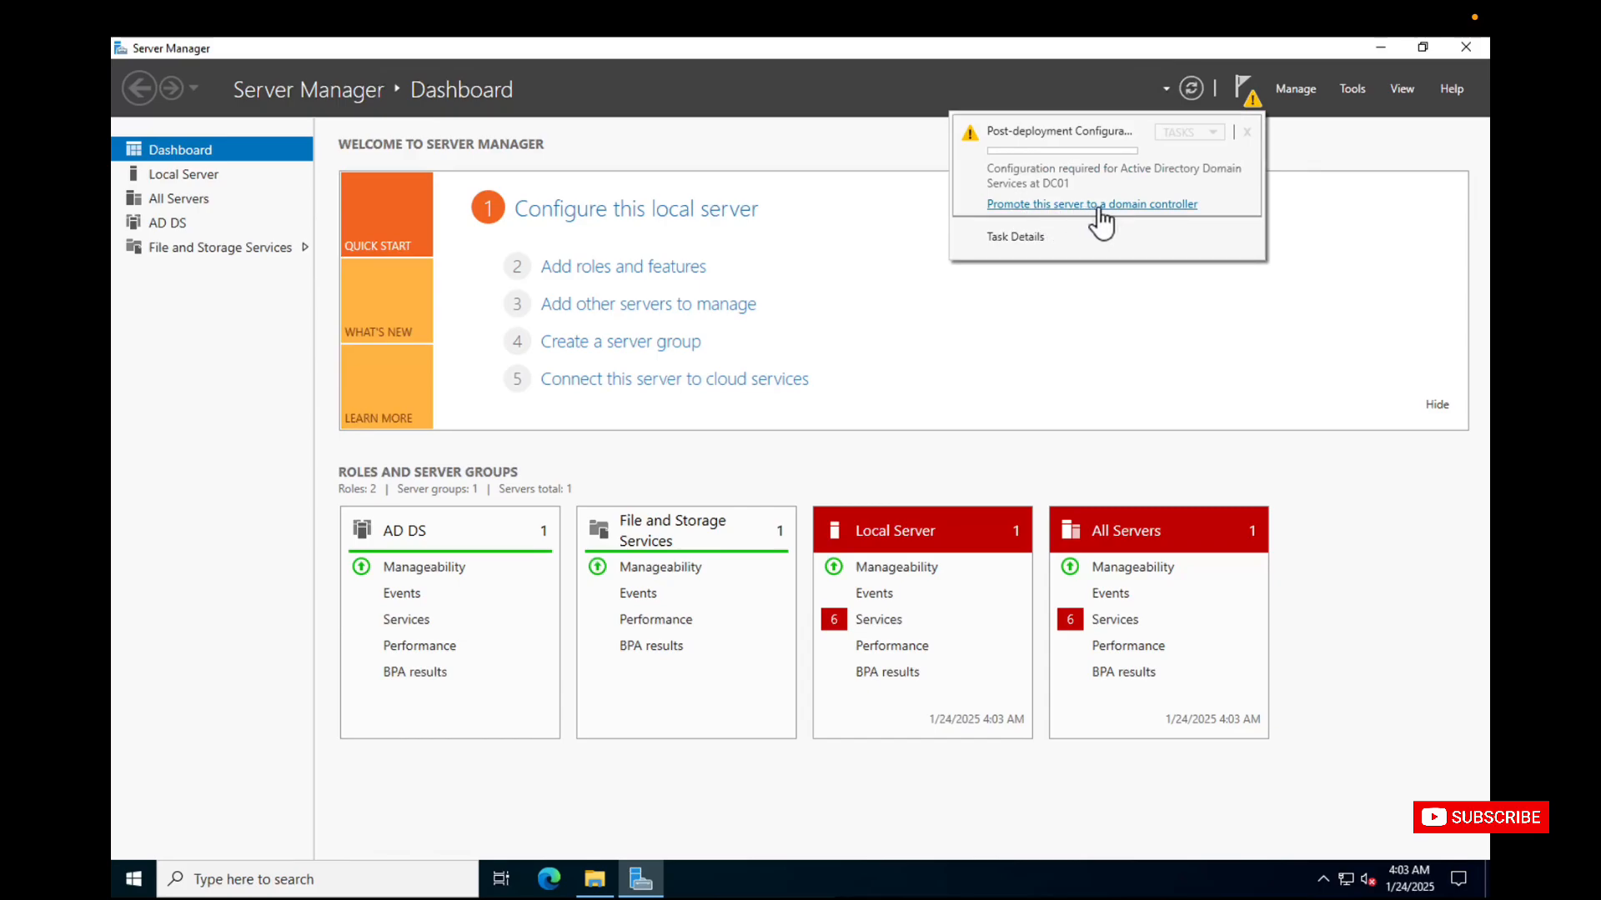
left_click(1175, 205)
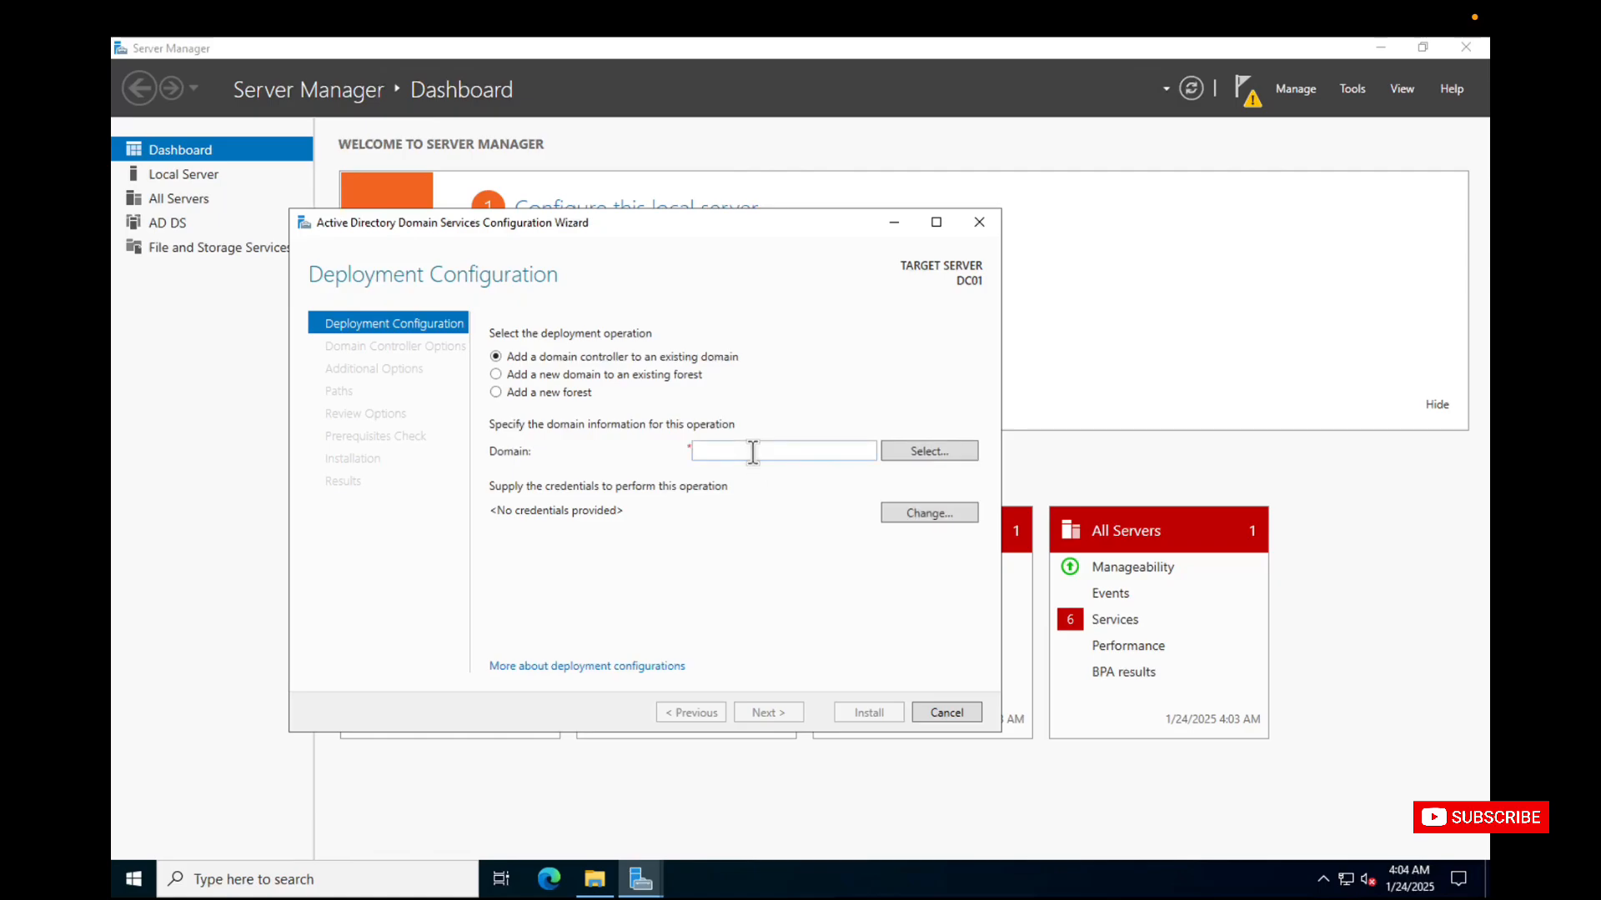
left_click(563, 395)
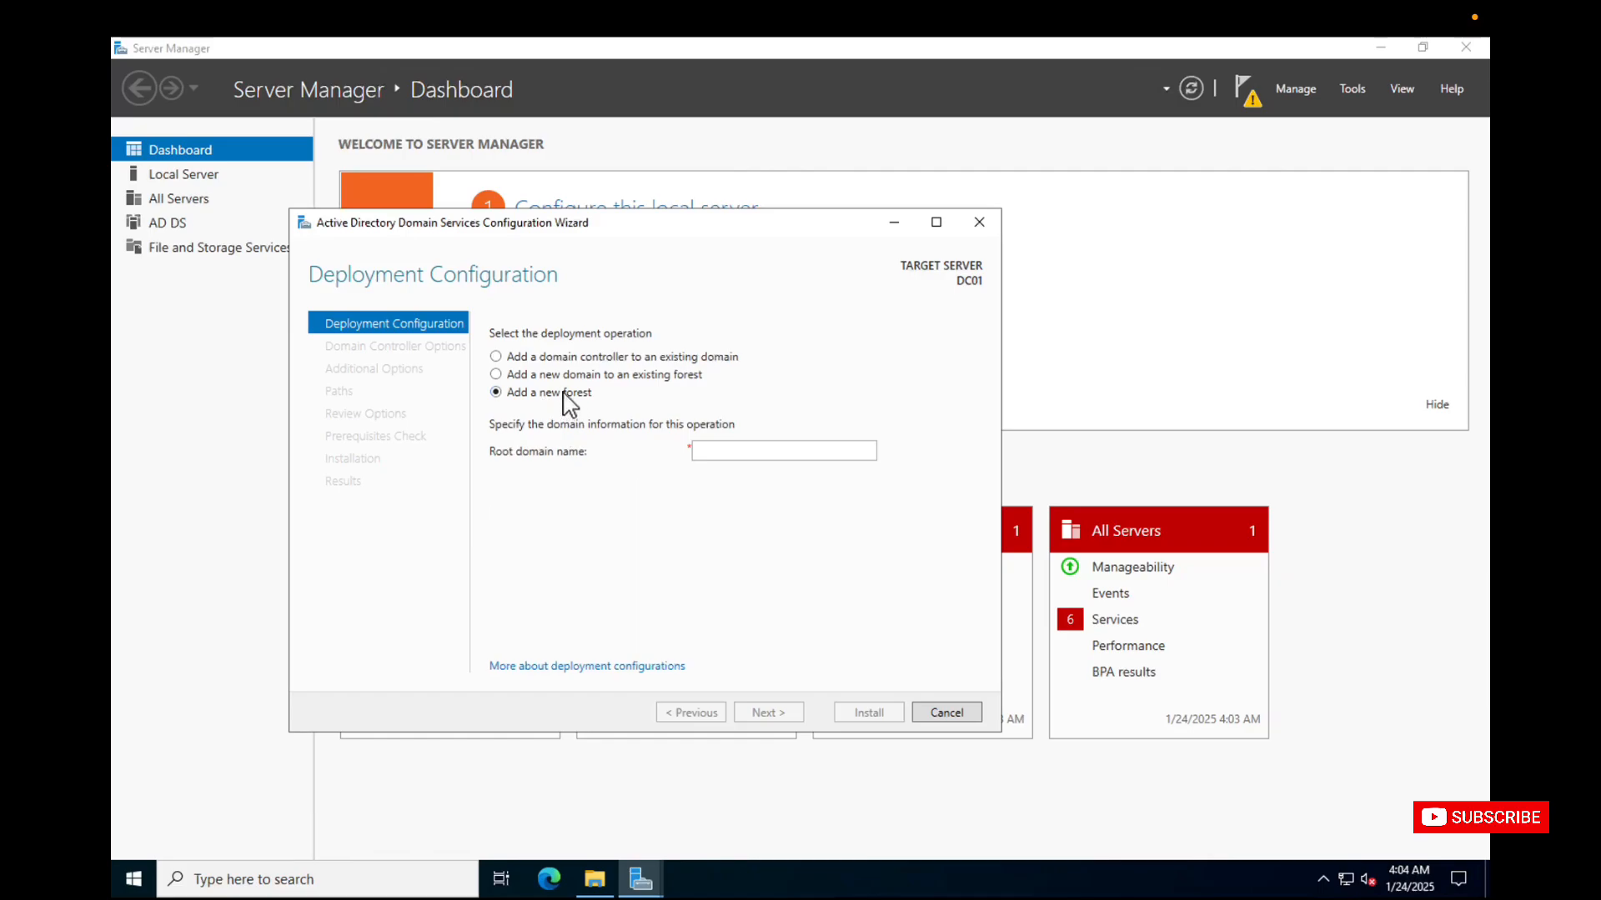
left_click(558, 375)
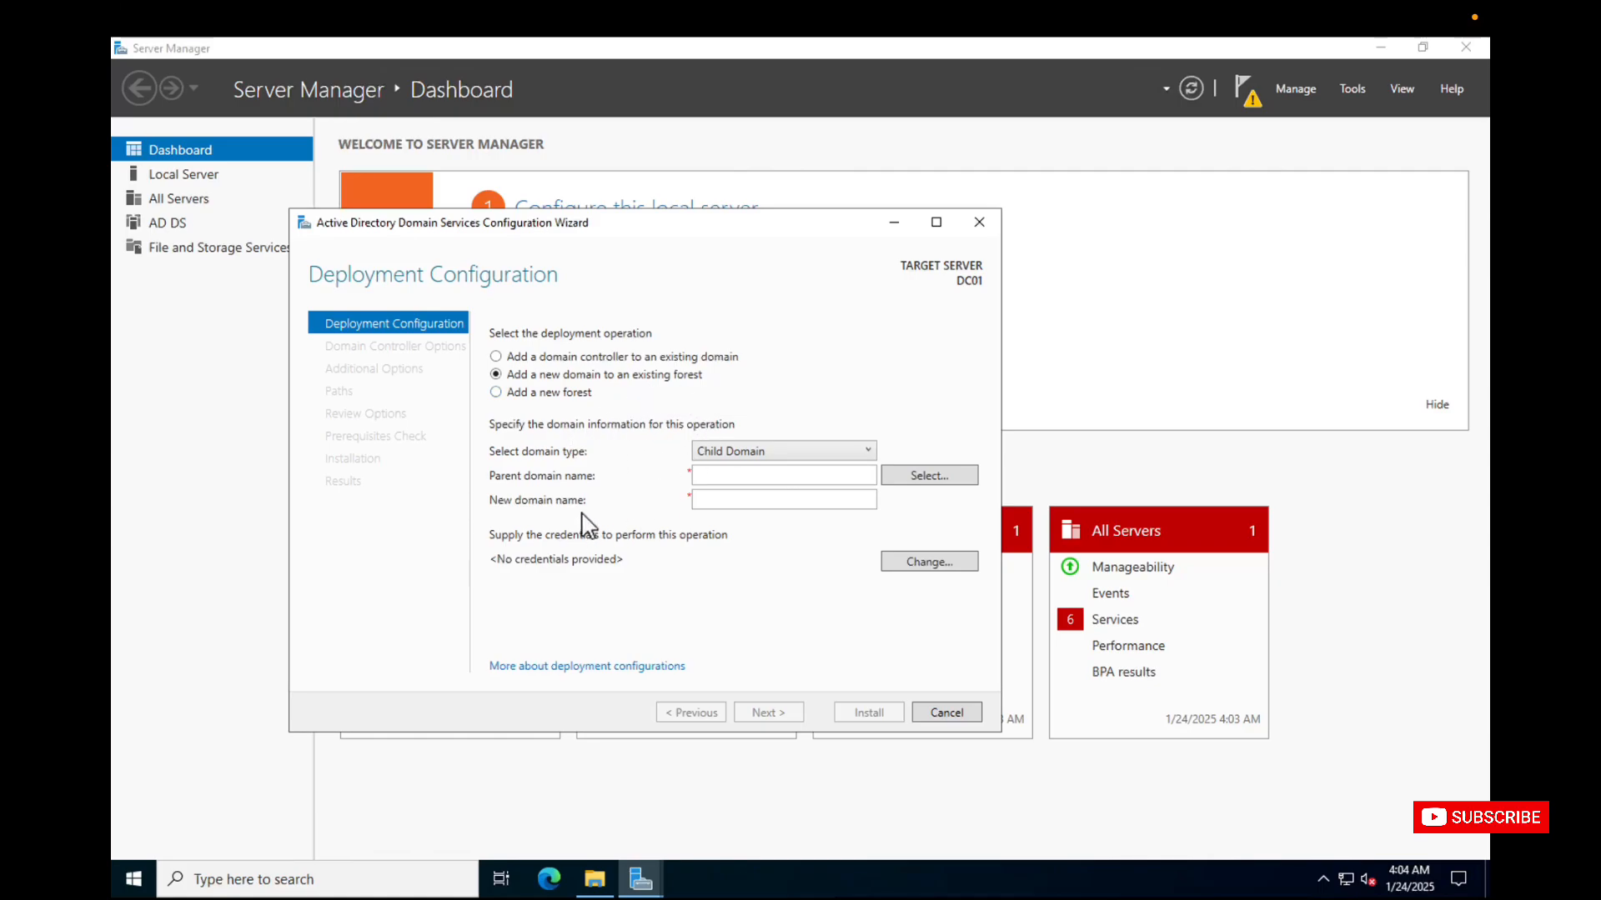
left_click(589, 359)
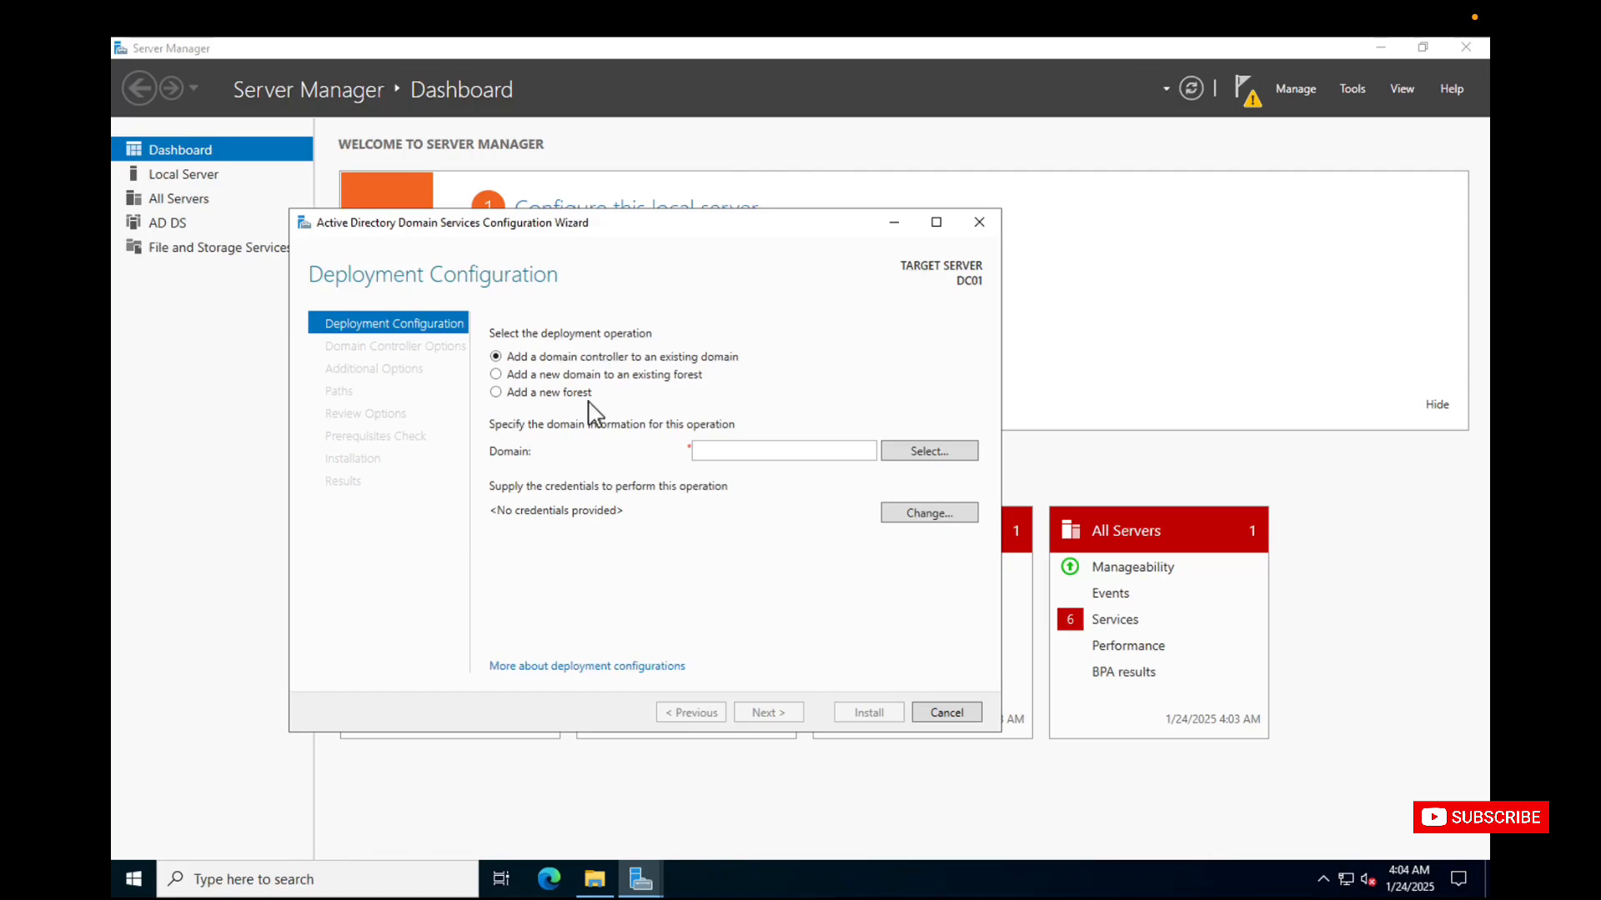
Choose to add a new forest with the root domain name AVTEST.LOCAL and continue to the domain controller options.
left_click(552, 396)
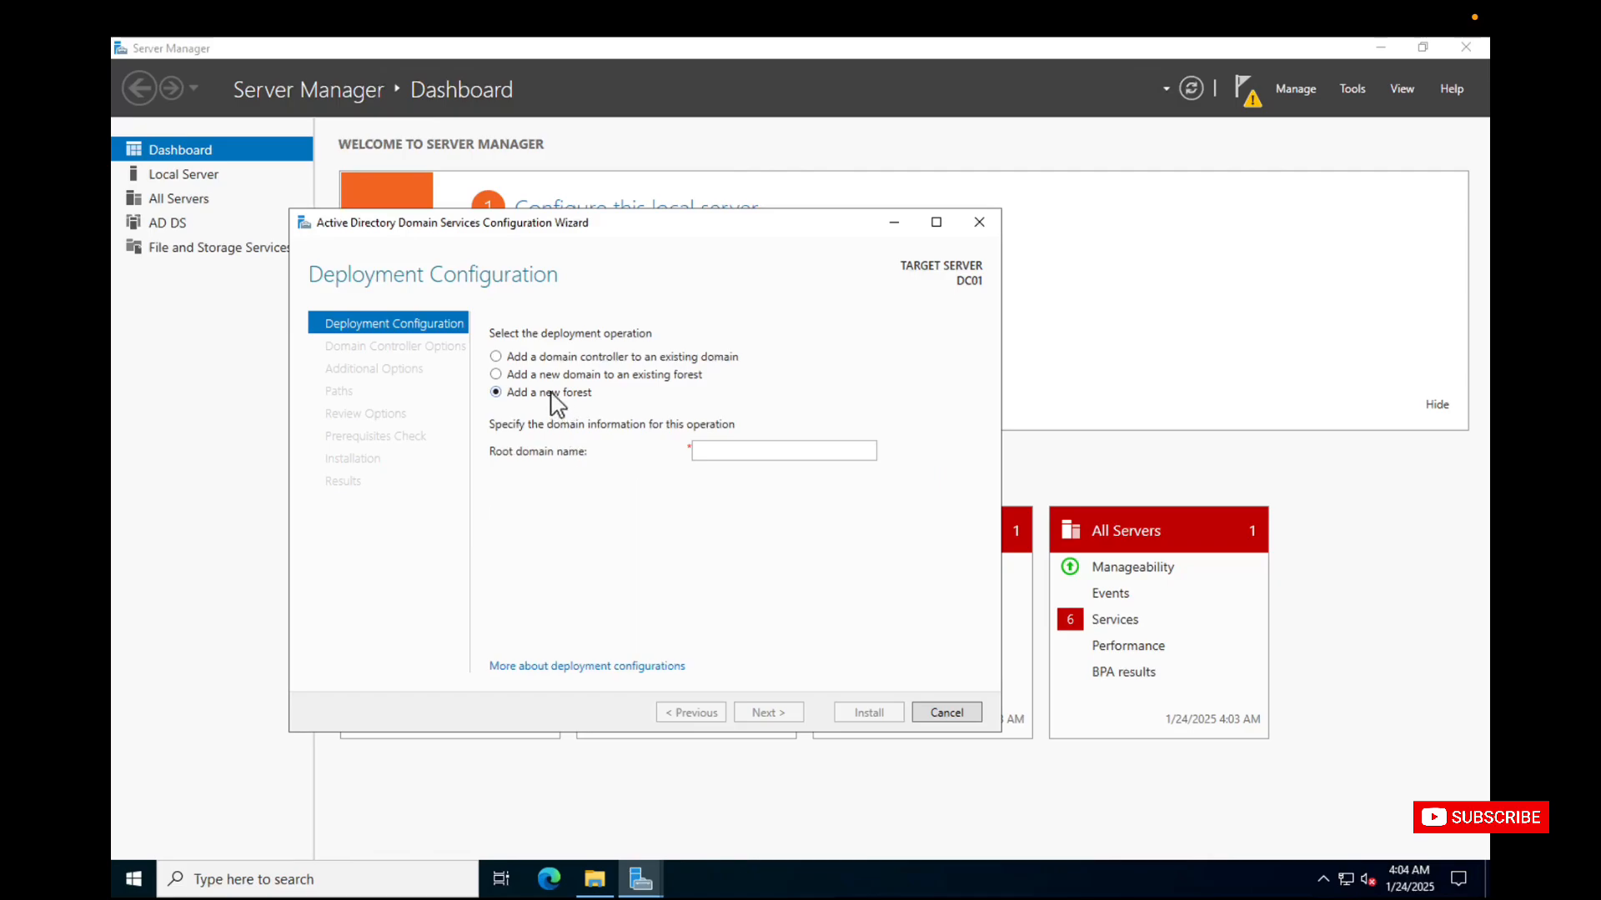
left_click(727, 451)
type("AVTES")
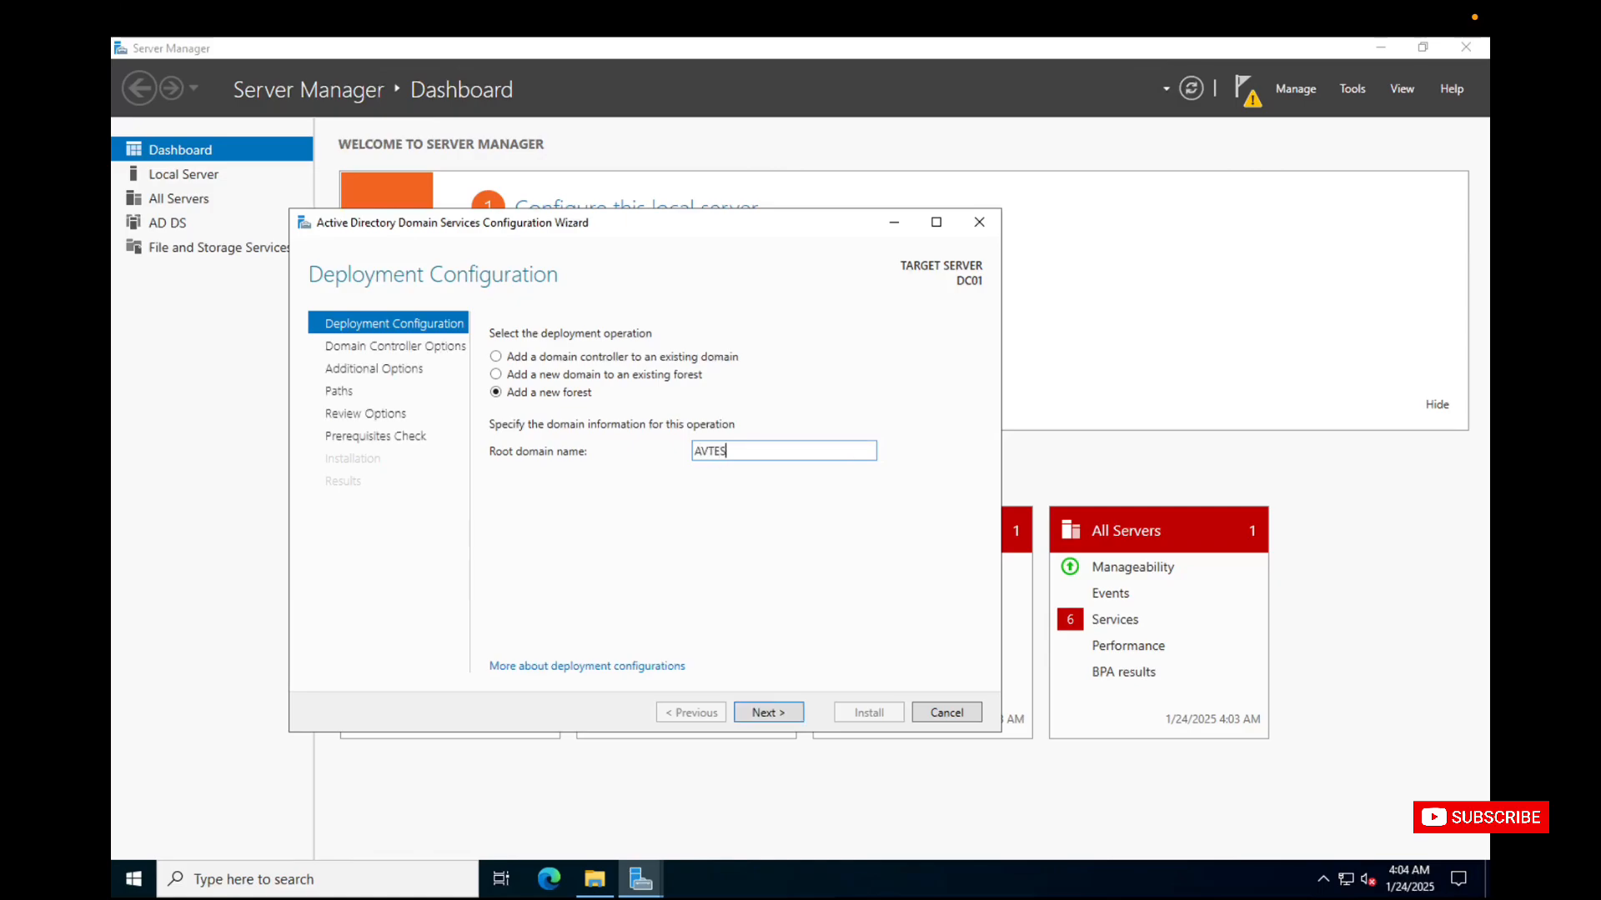
type("T.LOCAL")
left_click(774, 711)
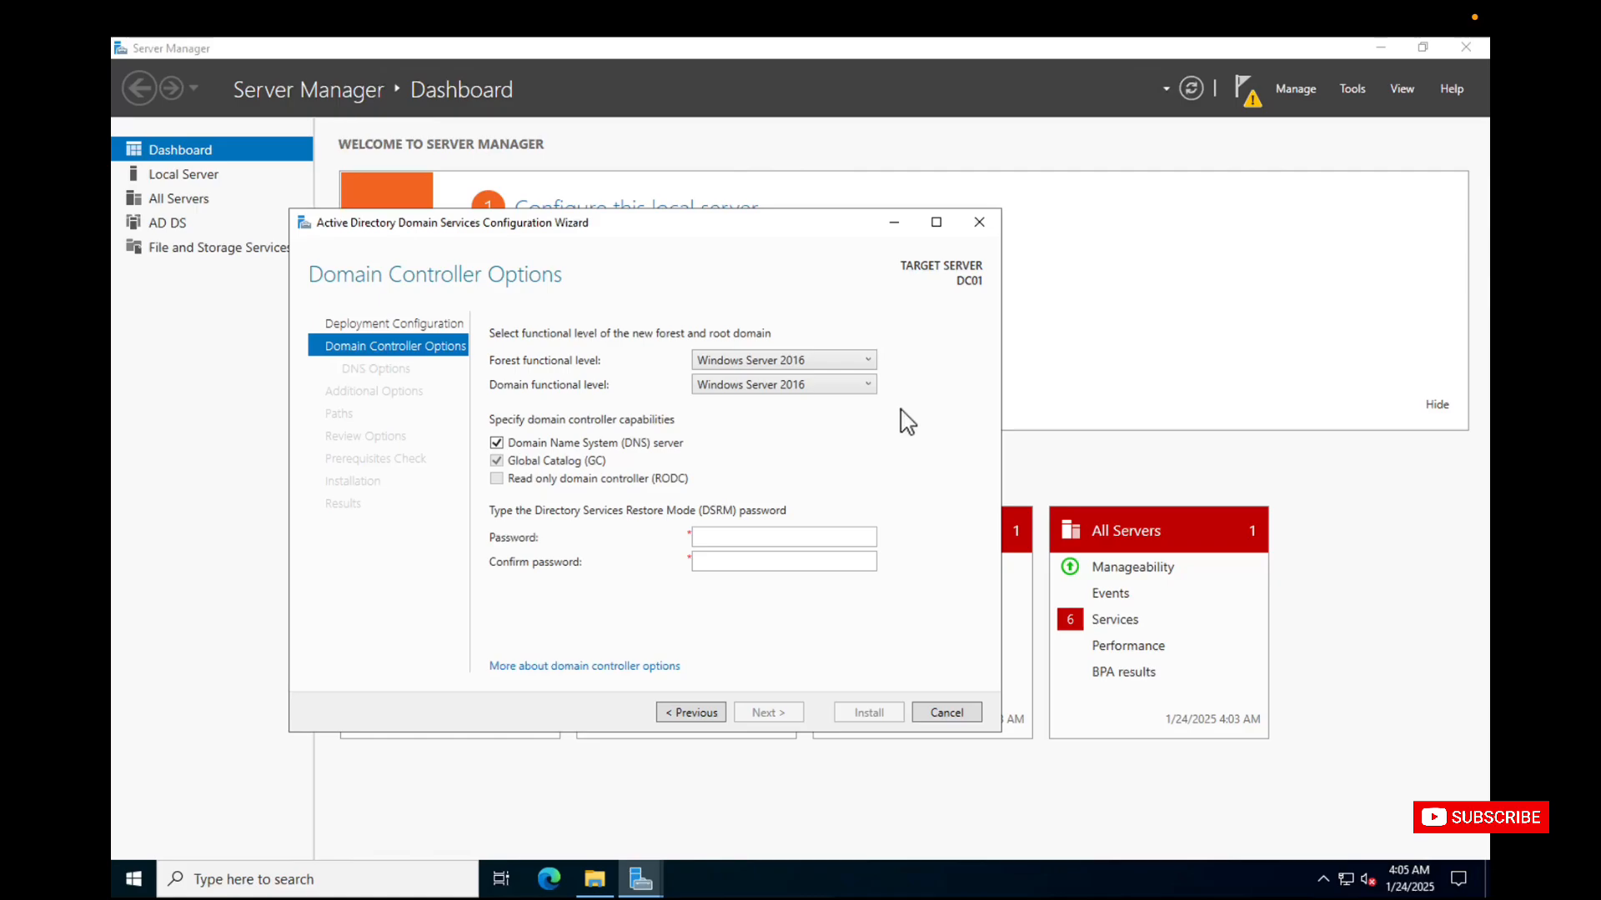
Keep the Windows Server 2016 functional levels and the DNS server capability, enter and confirm the Directory Services Restore Mode password, and continue.
left_click(864, 386)
left_click(911, 357)
left_click(751, 538)
type("••••••••••")
key("Tab")
type("••••••••••")
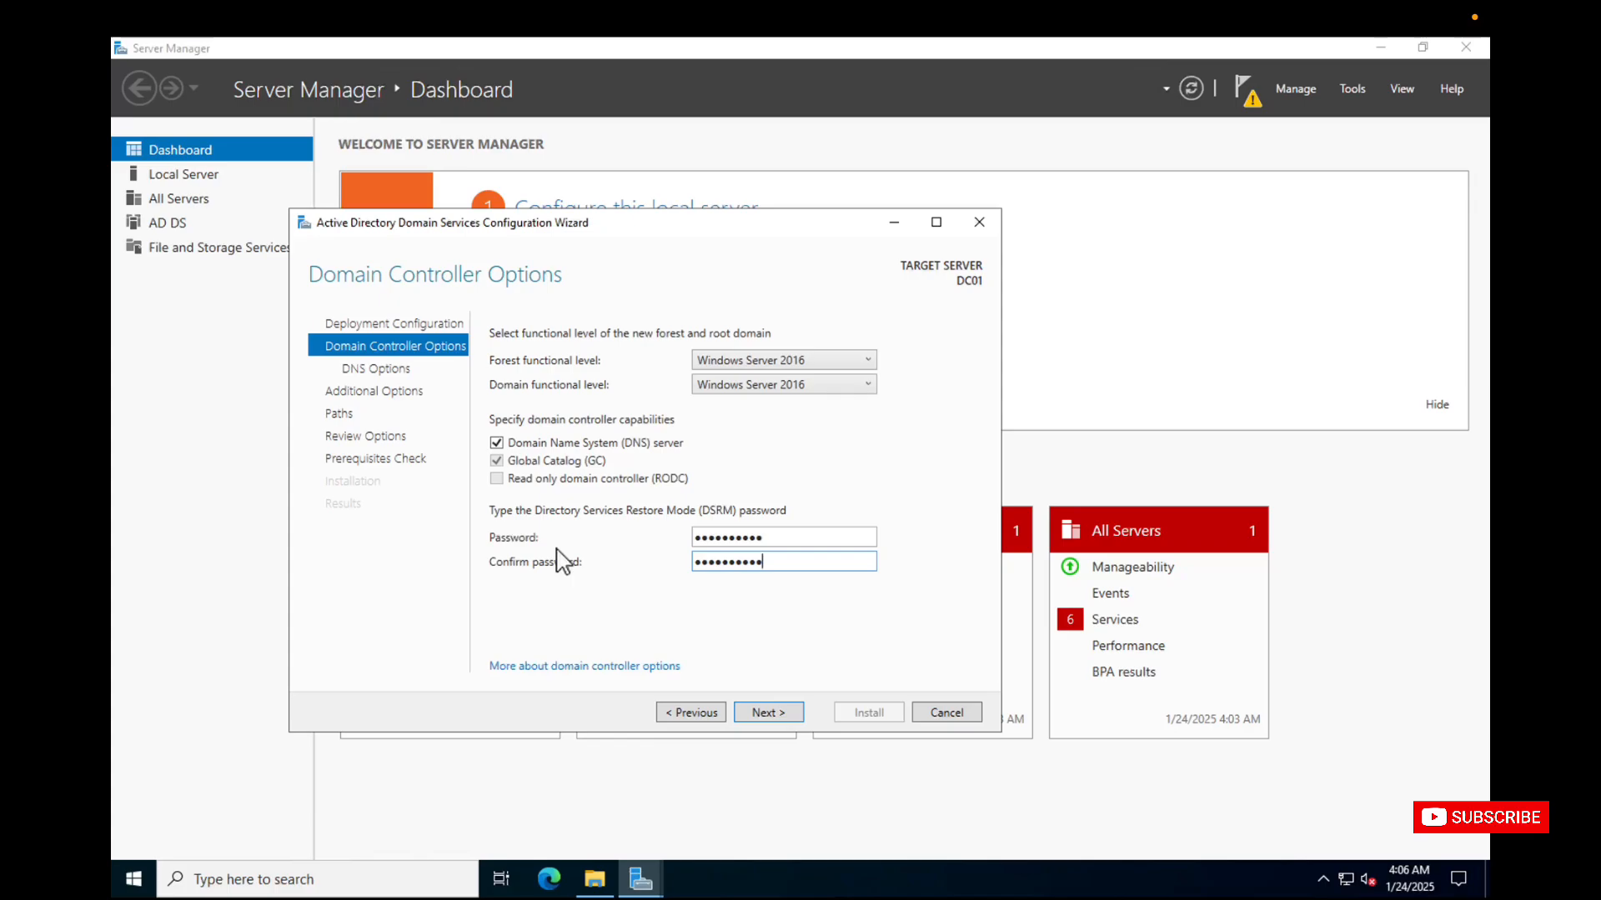
left_click(497, 448)
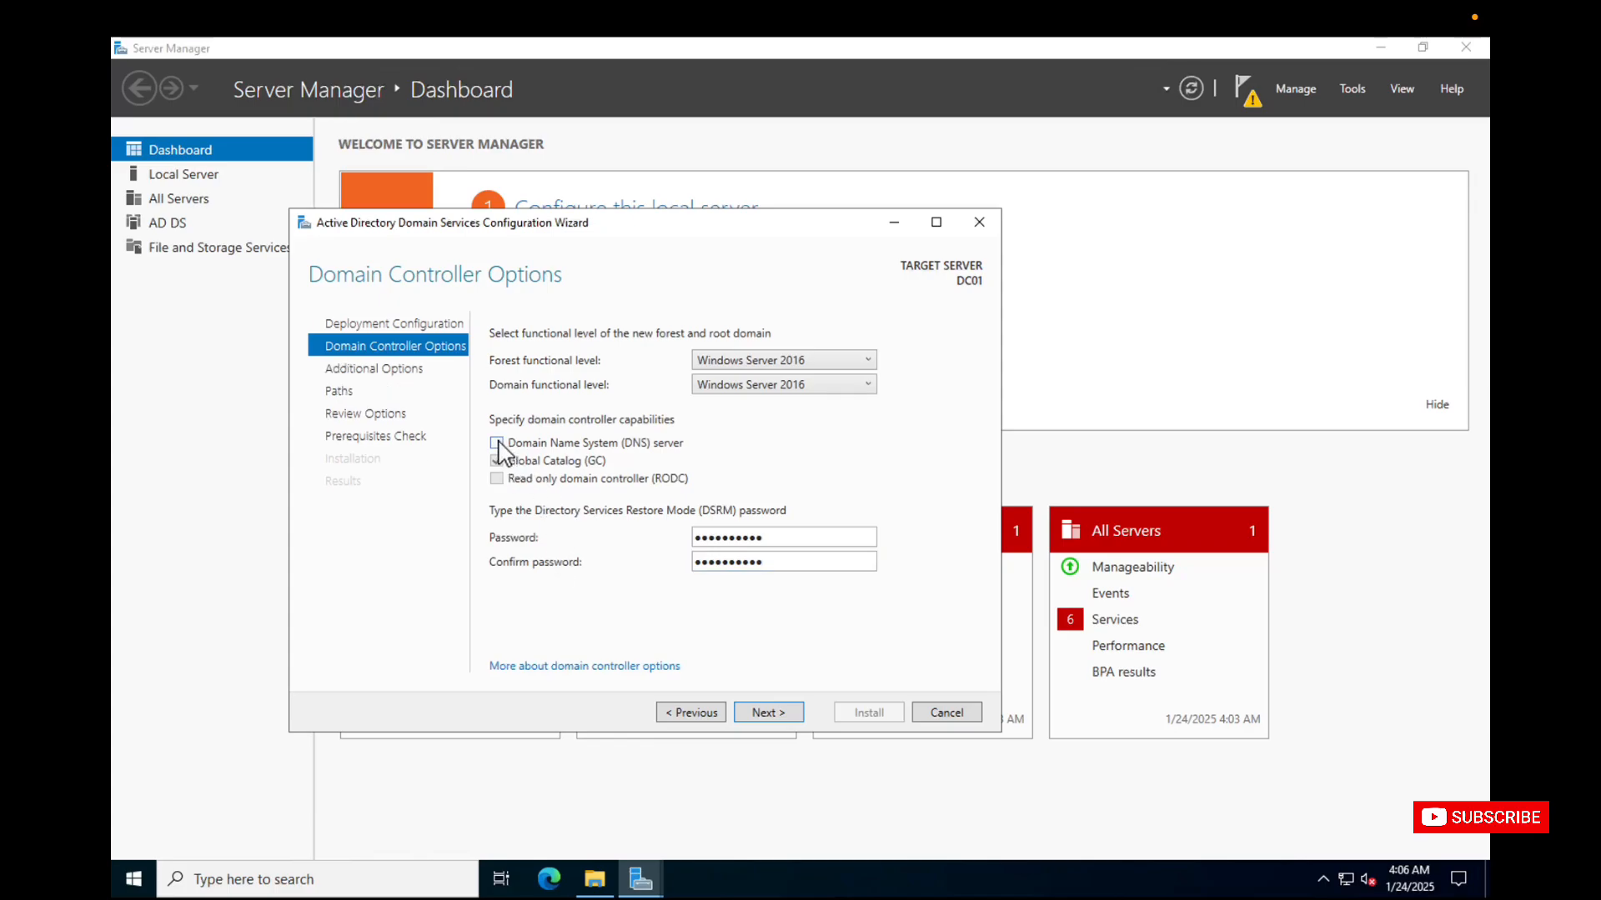
left_click(497, 443)
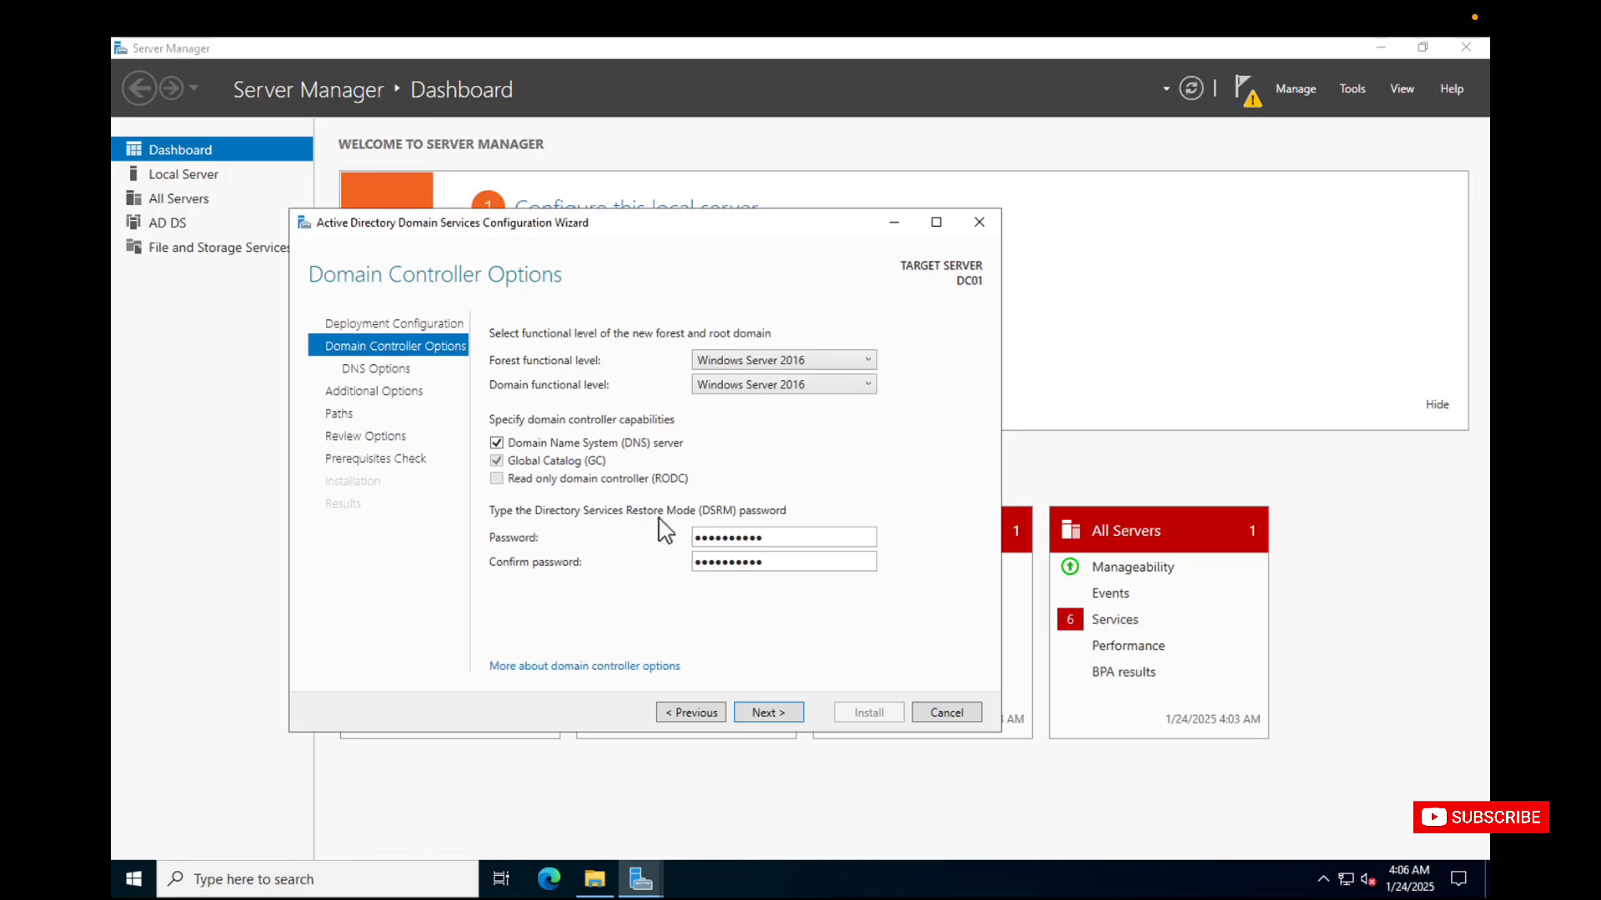
left_click(770, 714)
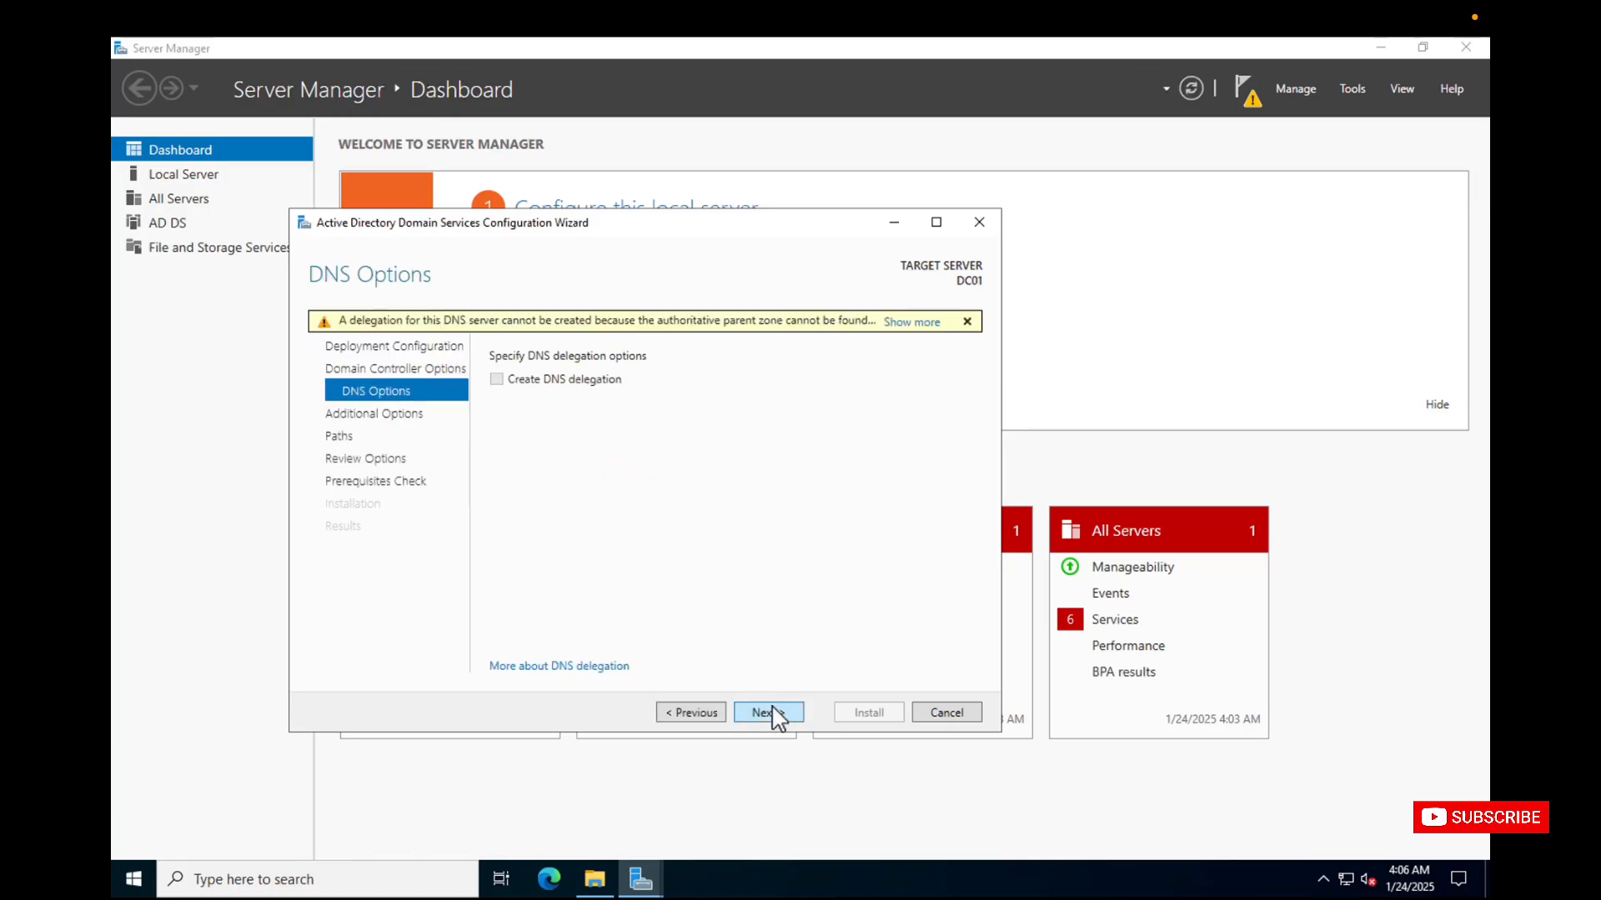
Continue without DNS delegation, accepting the NetBIOS domain name AVTEST and the default database, log files and SYSVOL folders.
left_click(773, 711)
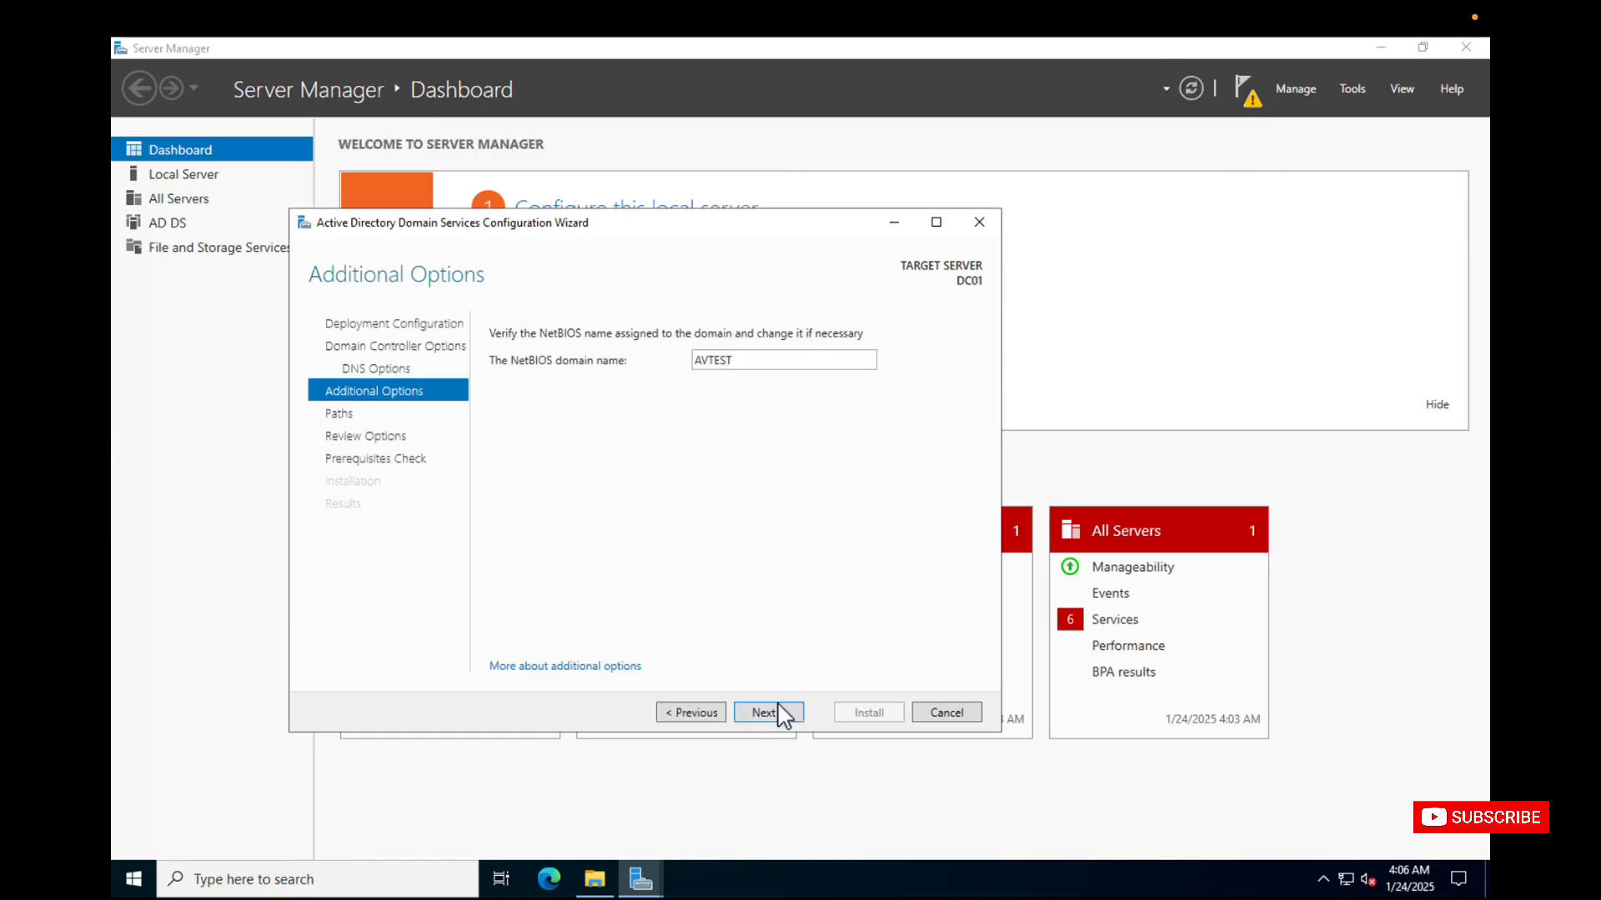
left_click(776, 718)
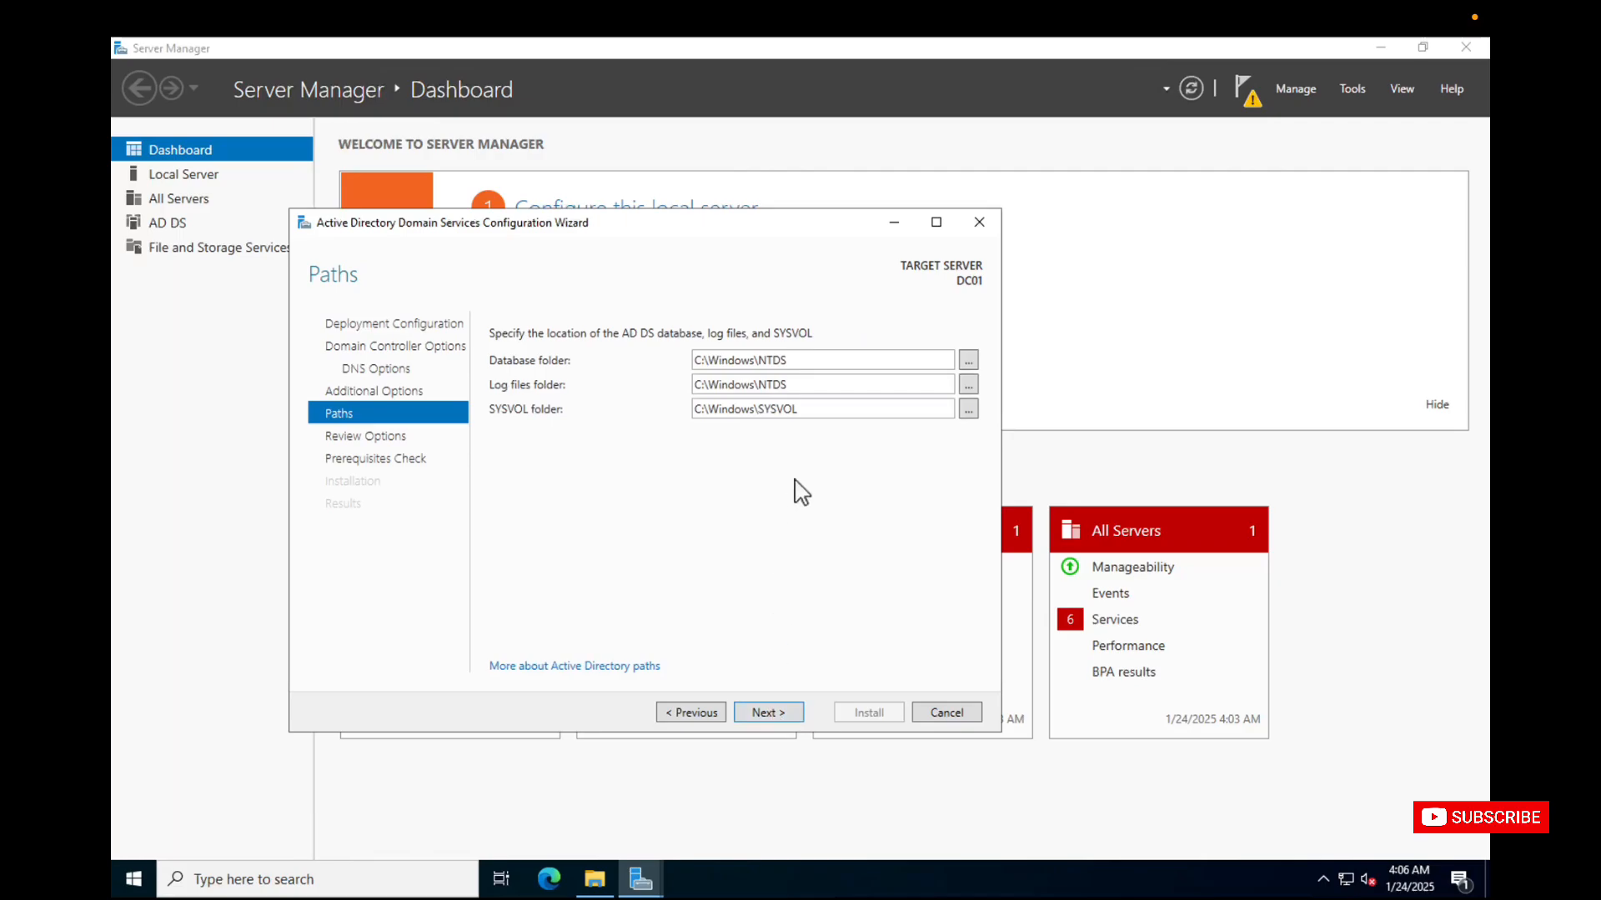
double_click(809, 409)
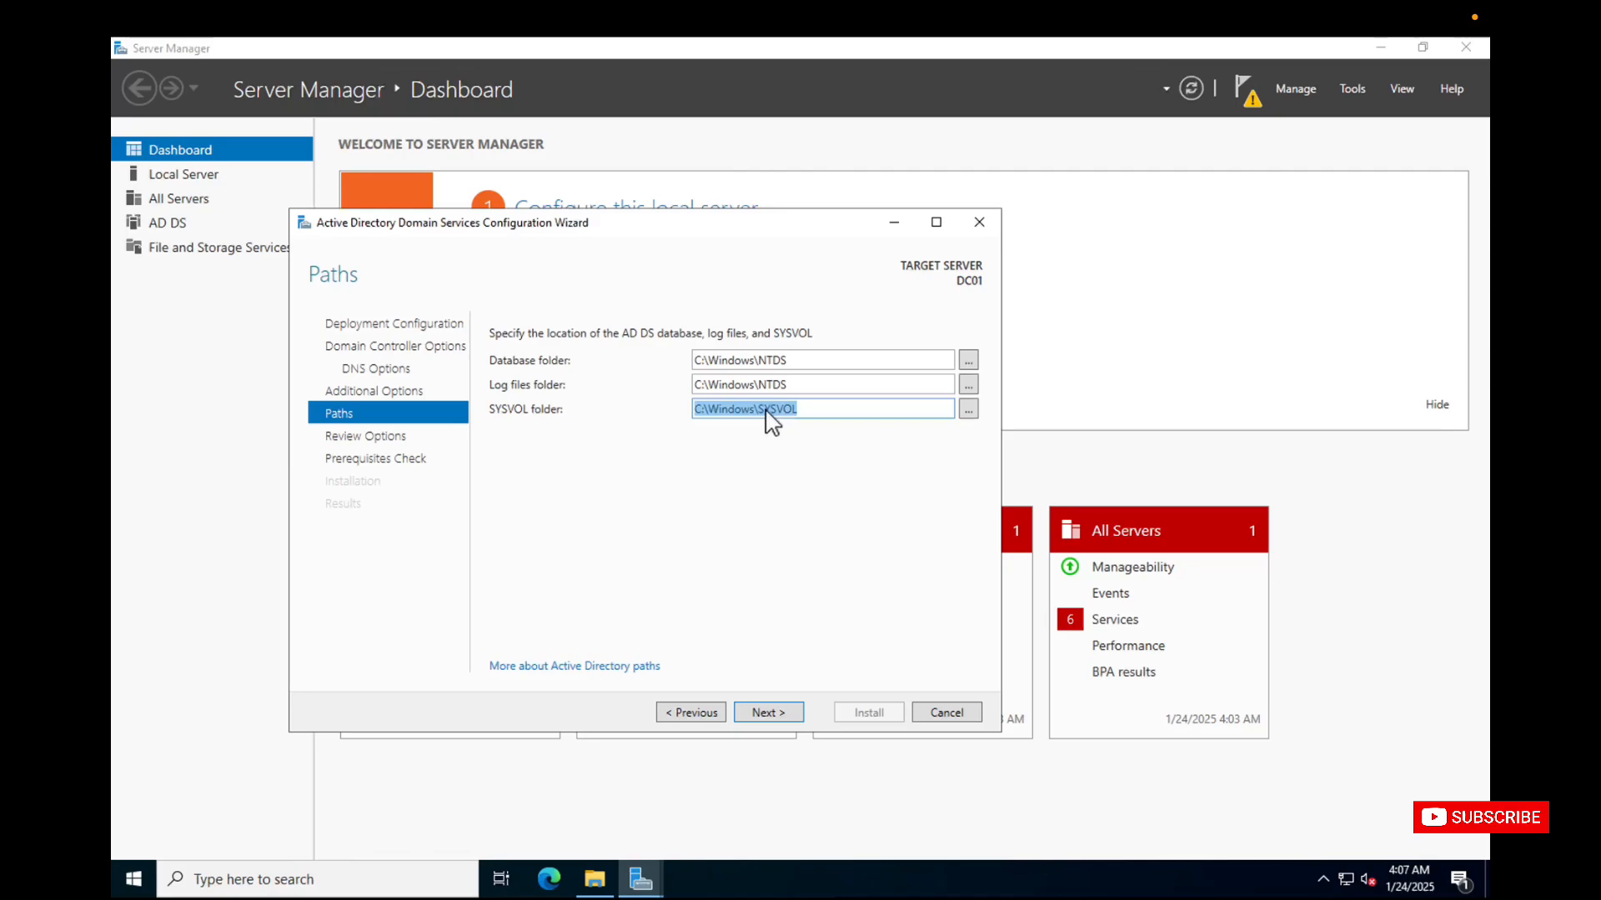
left_click(781, 428)
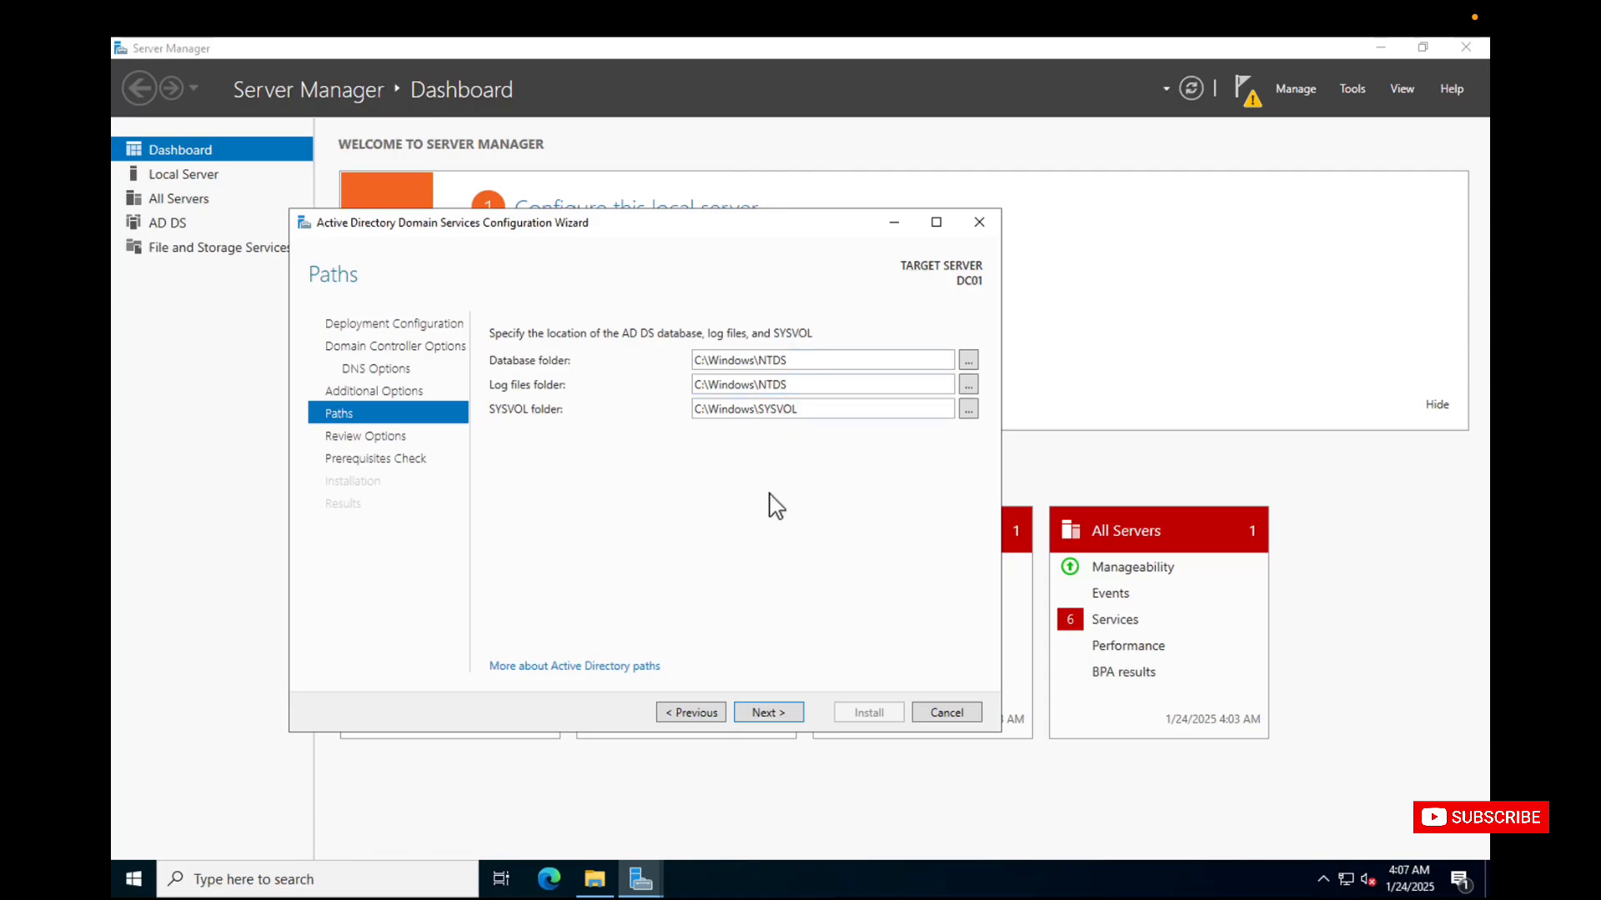
left_click(765, 714)
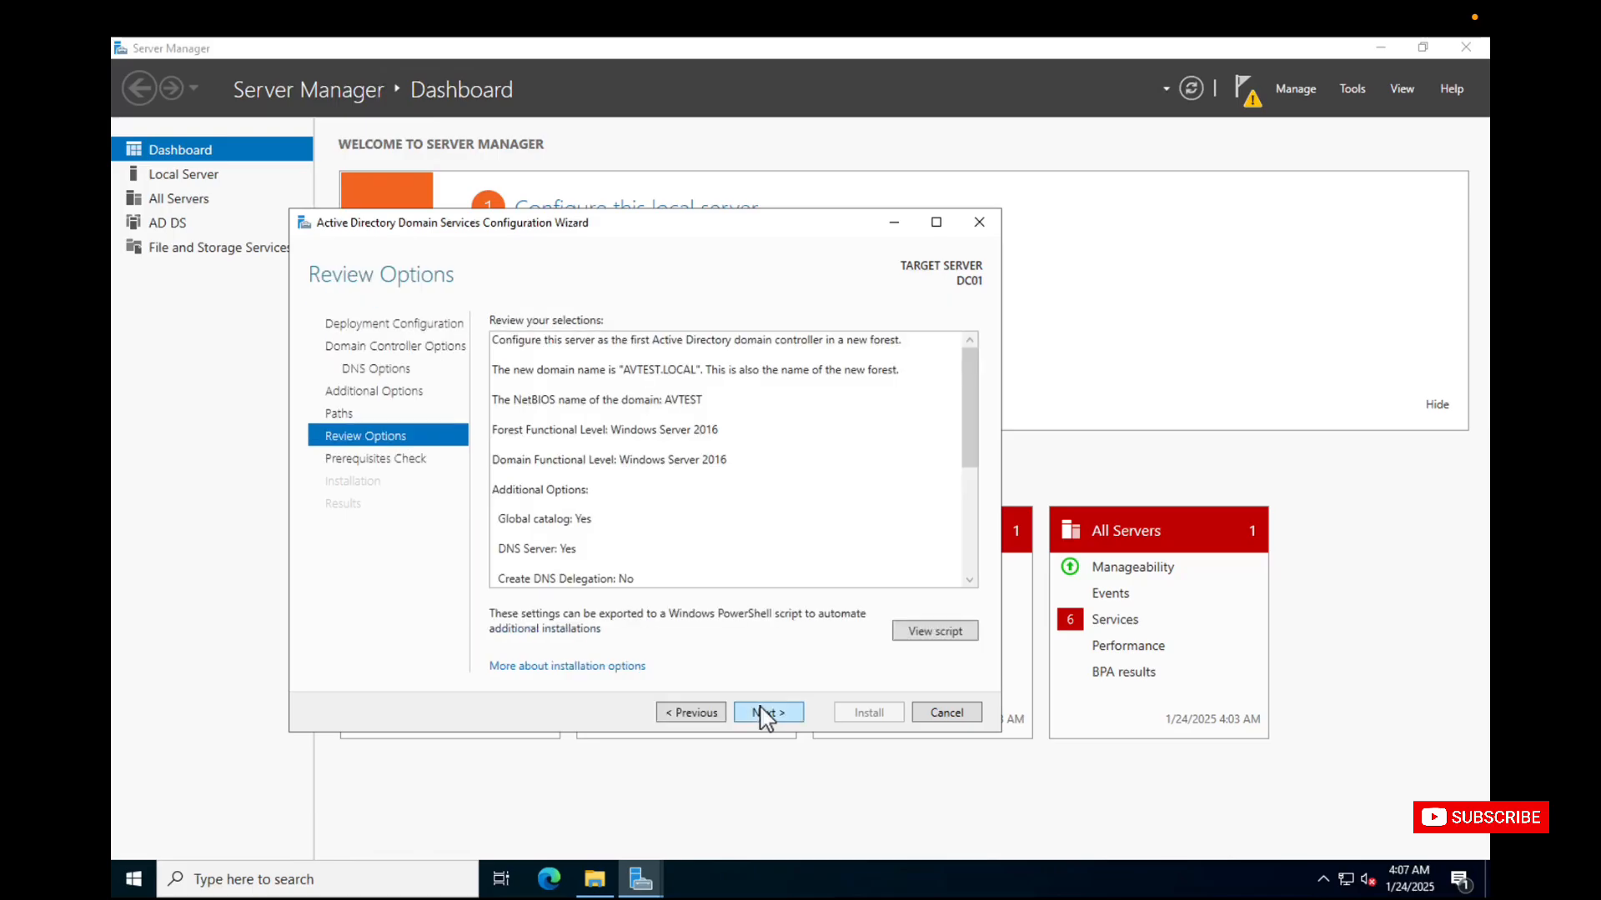
Review the selections, run the prerequisites check, read its results and start the domain controller installation.
scroll(804, 505, "down", 5)
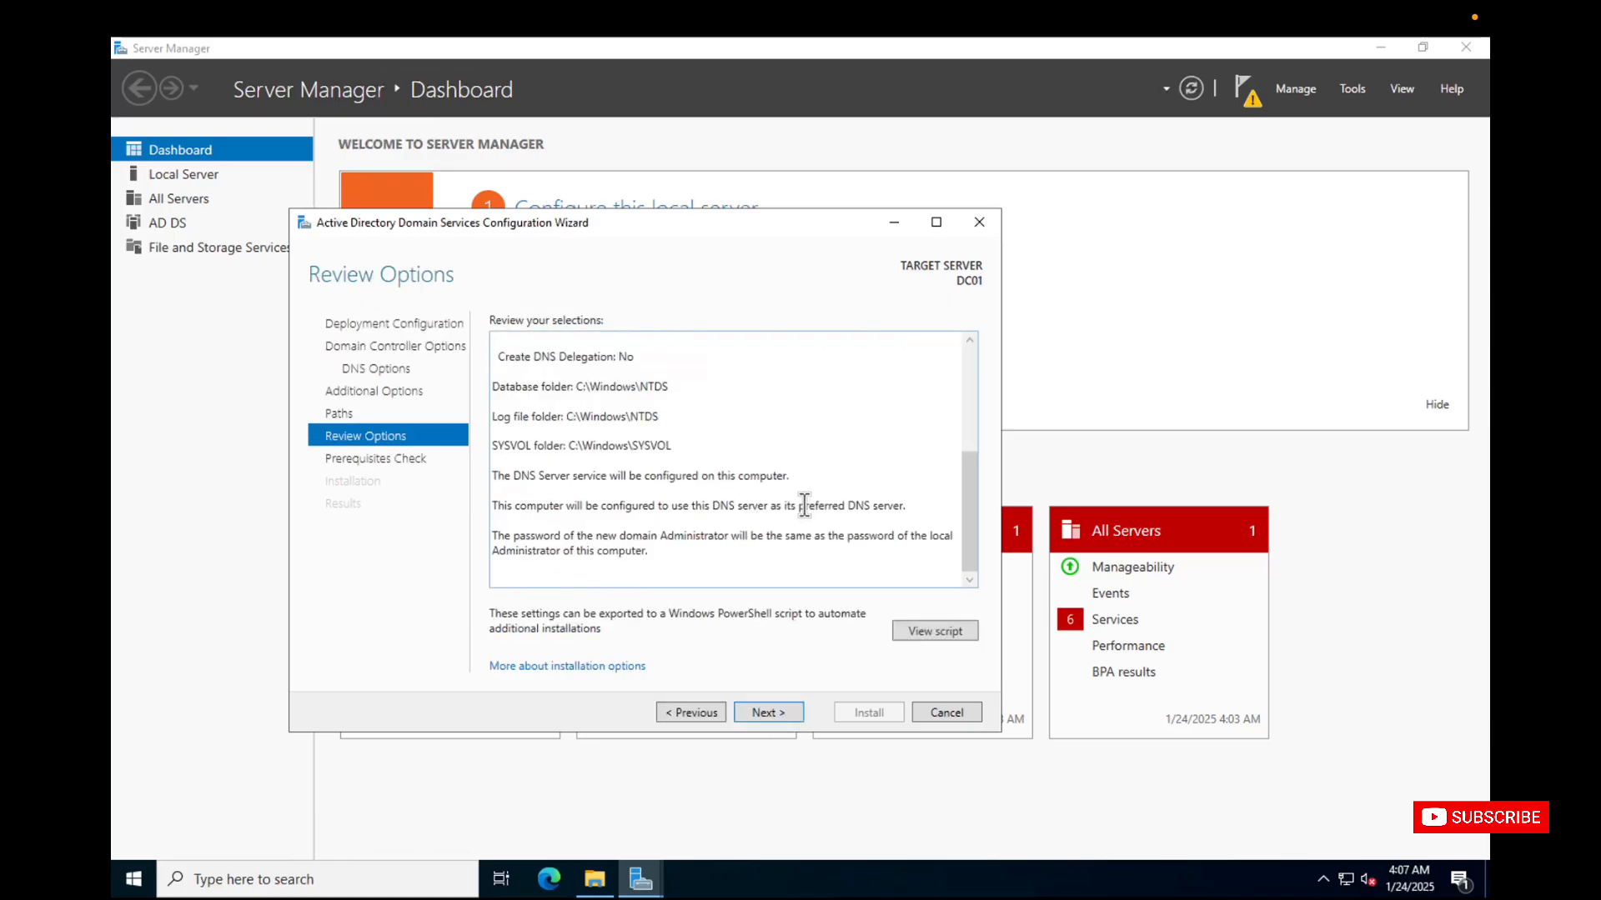
scroll(804, 505, "up", 5)
scroll(803, 505, "down", 5)
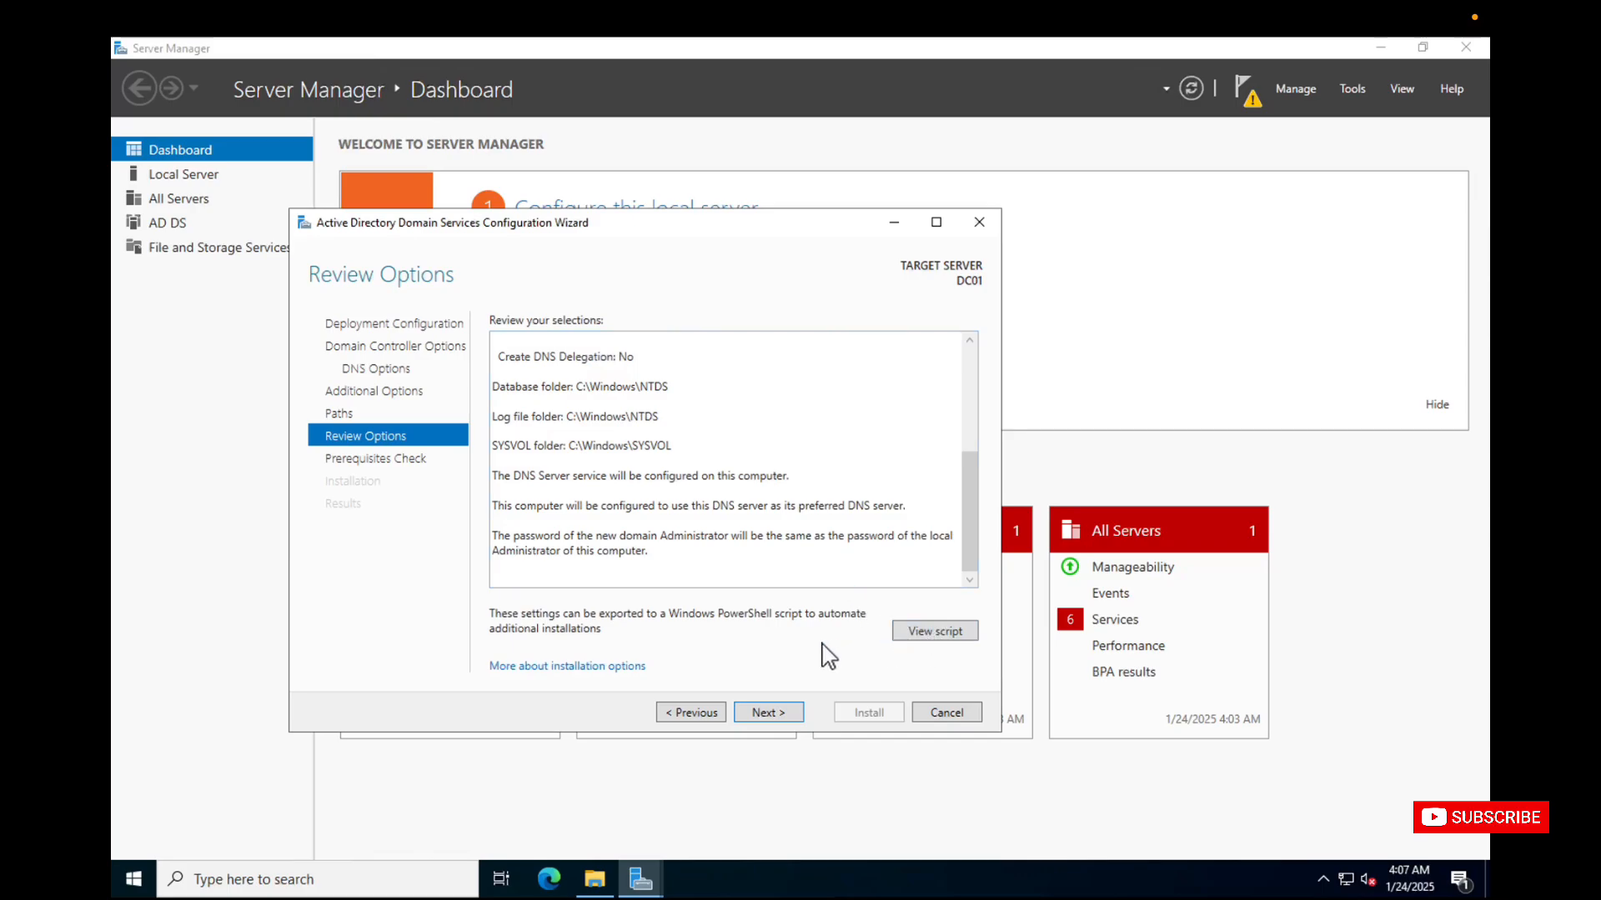
left_click(778, 713)
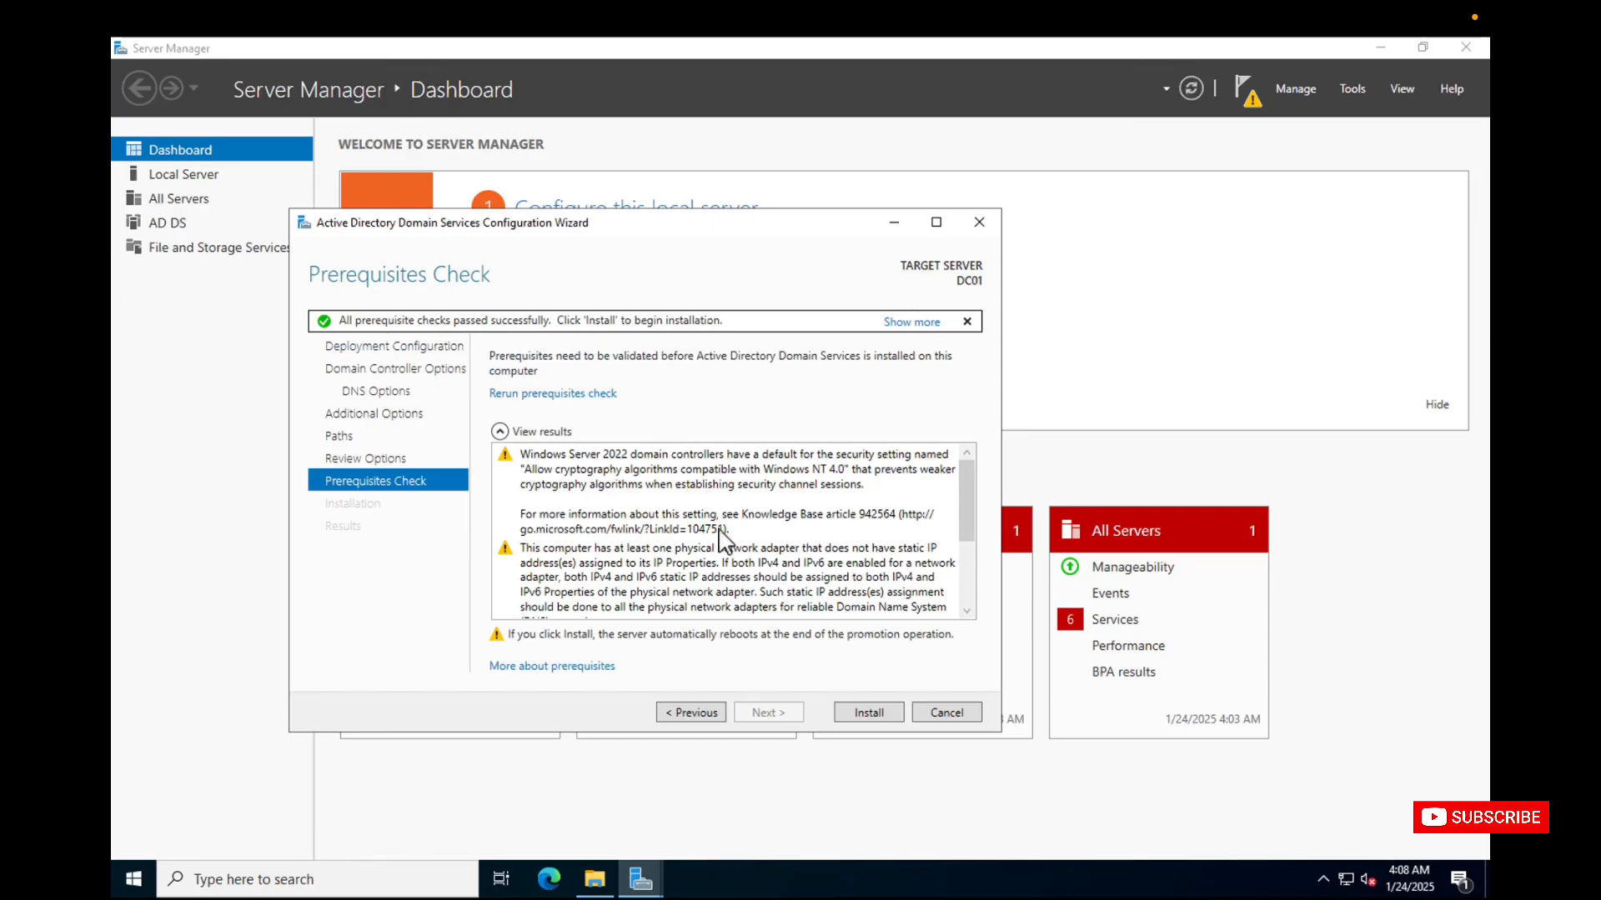
scroll(722, 540, "down", 3)
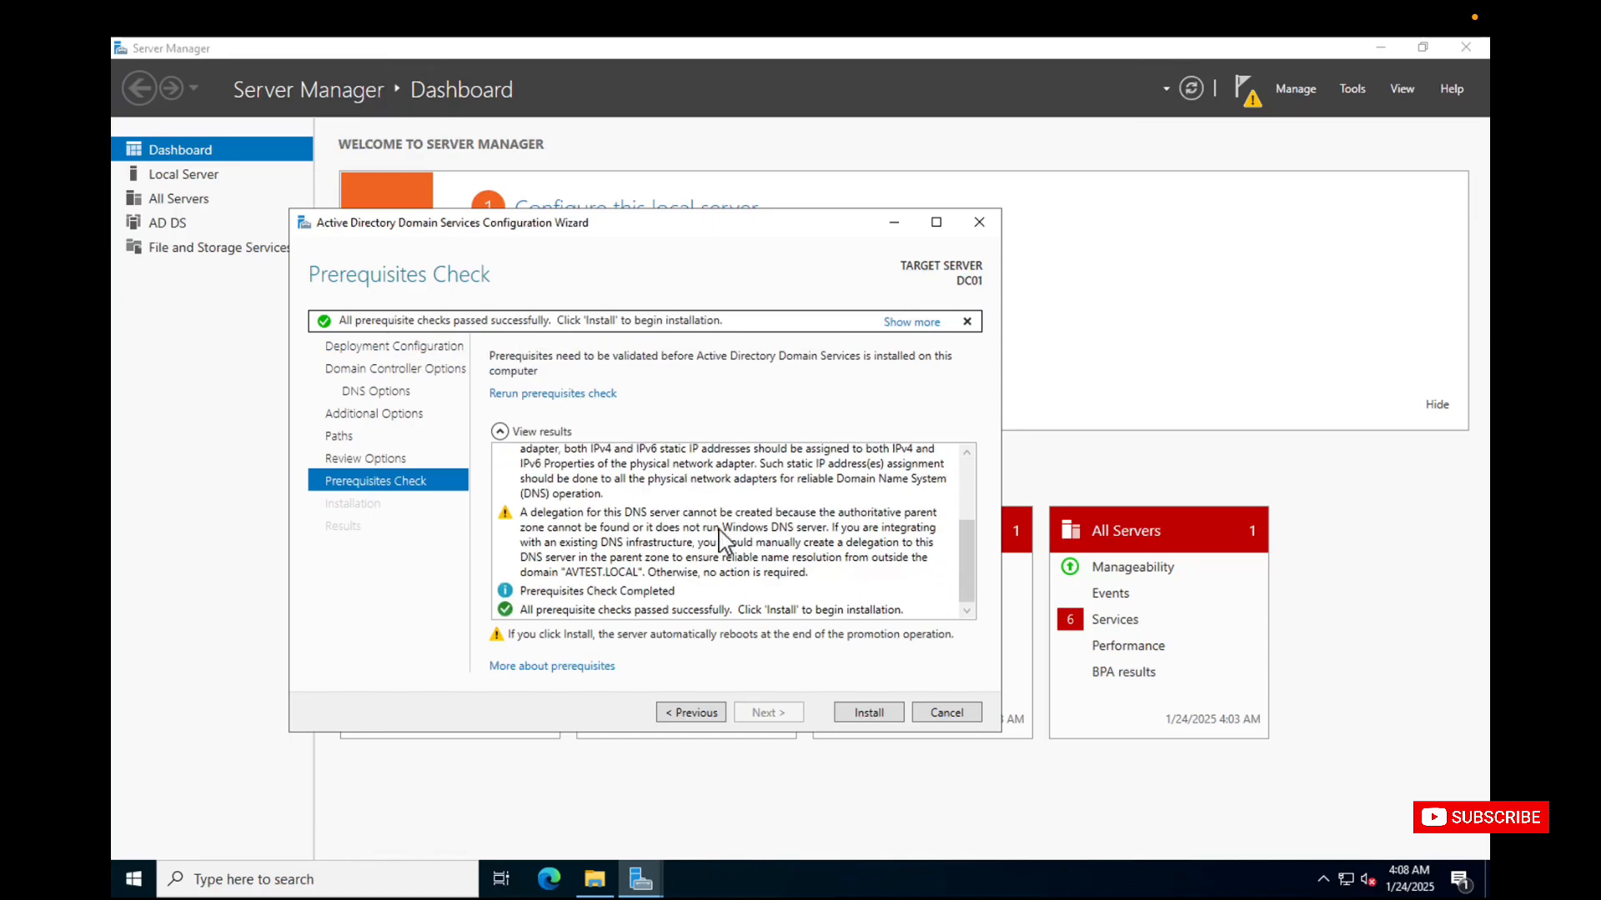
left_click(860, 710)
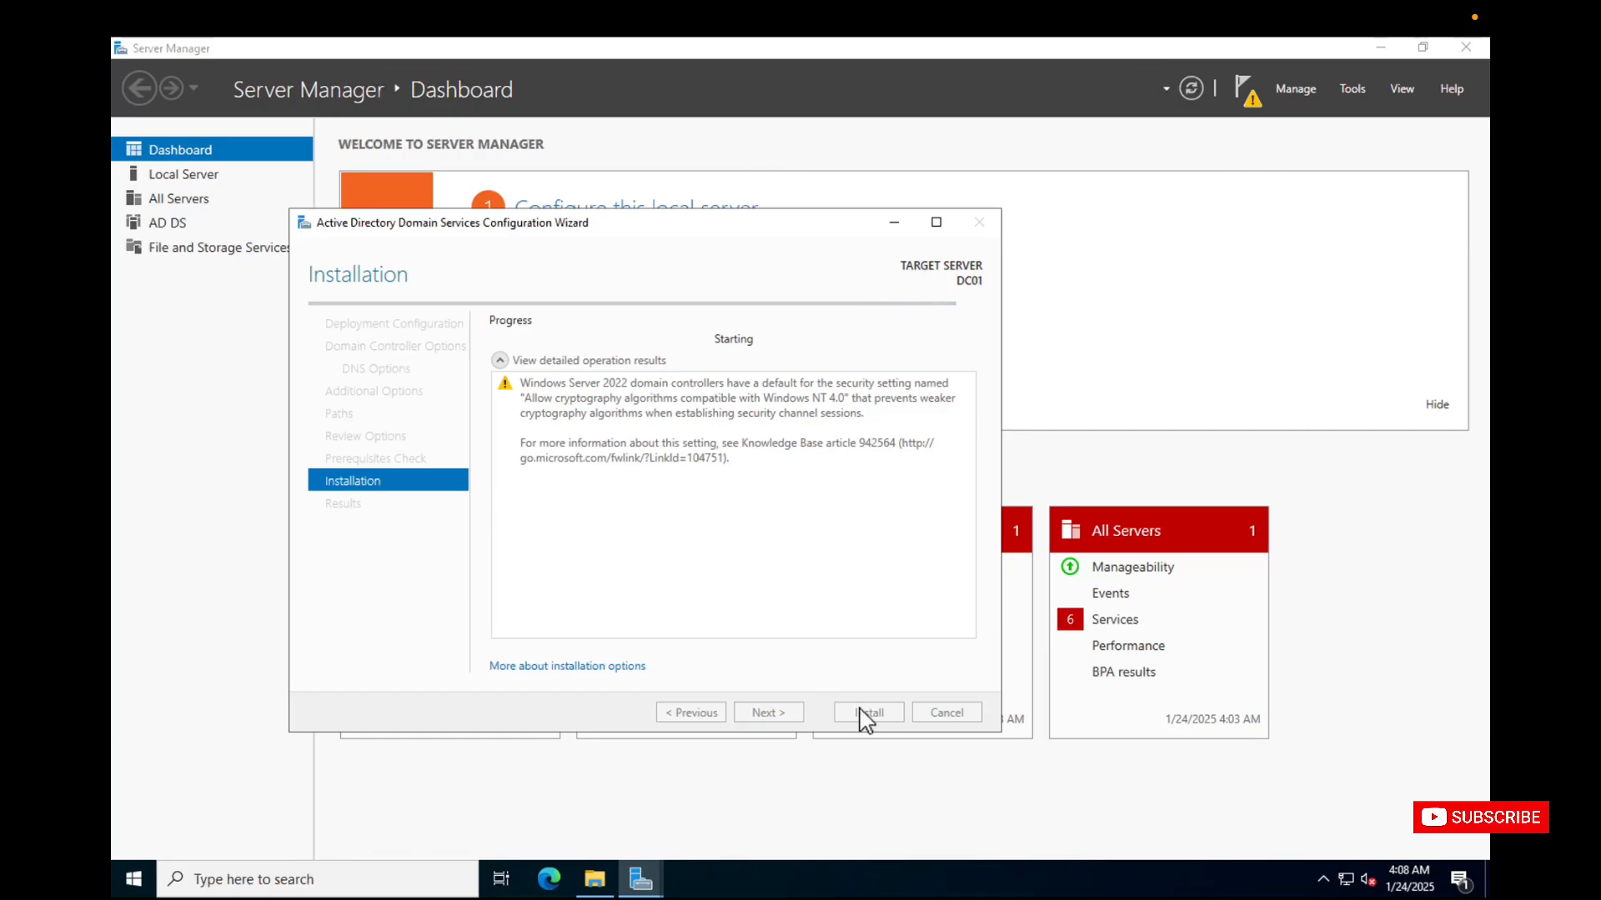
mouse_move(800, 11)
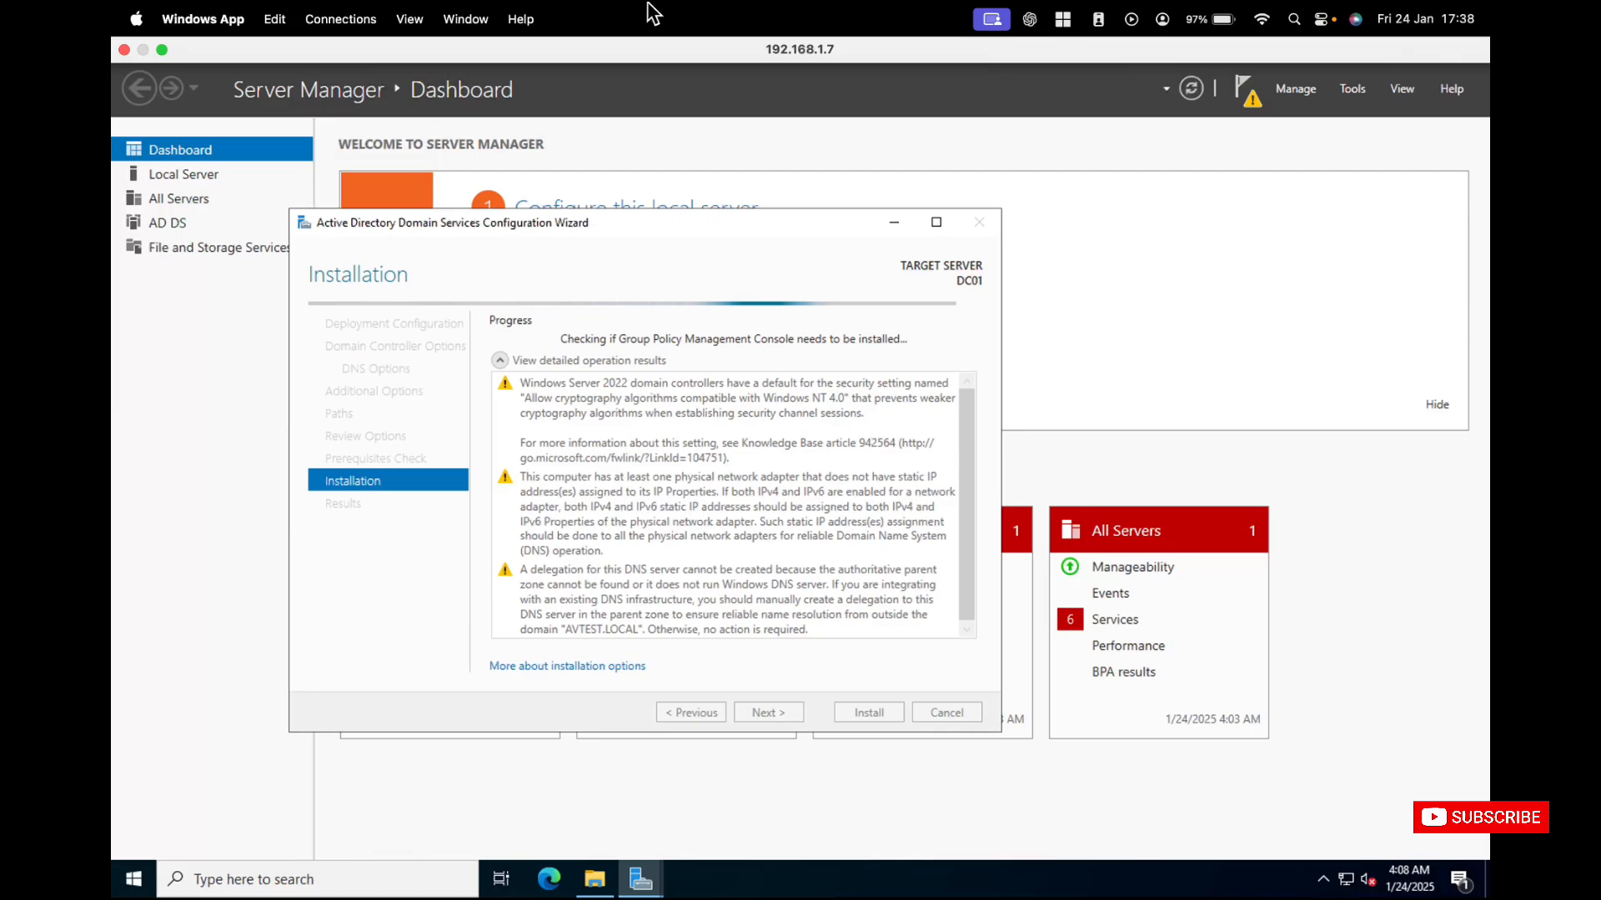
left_click(162, 50)
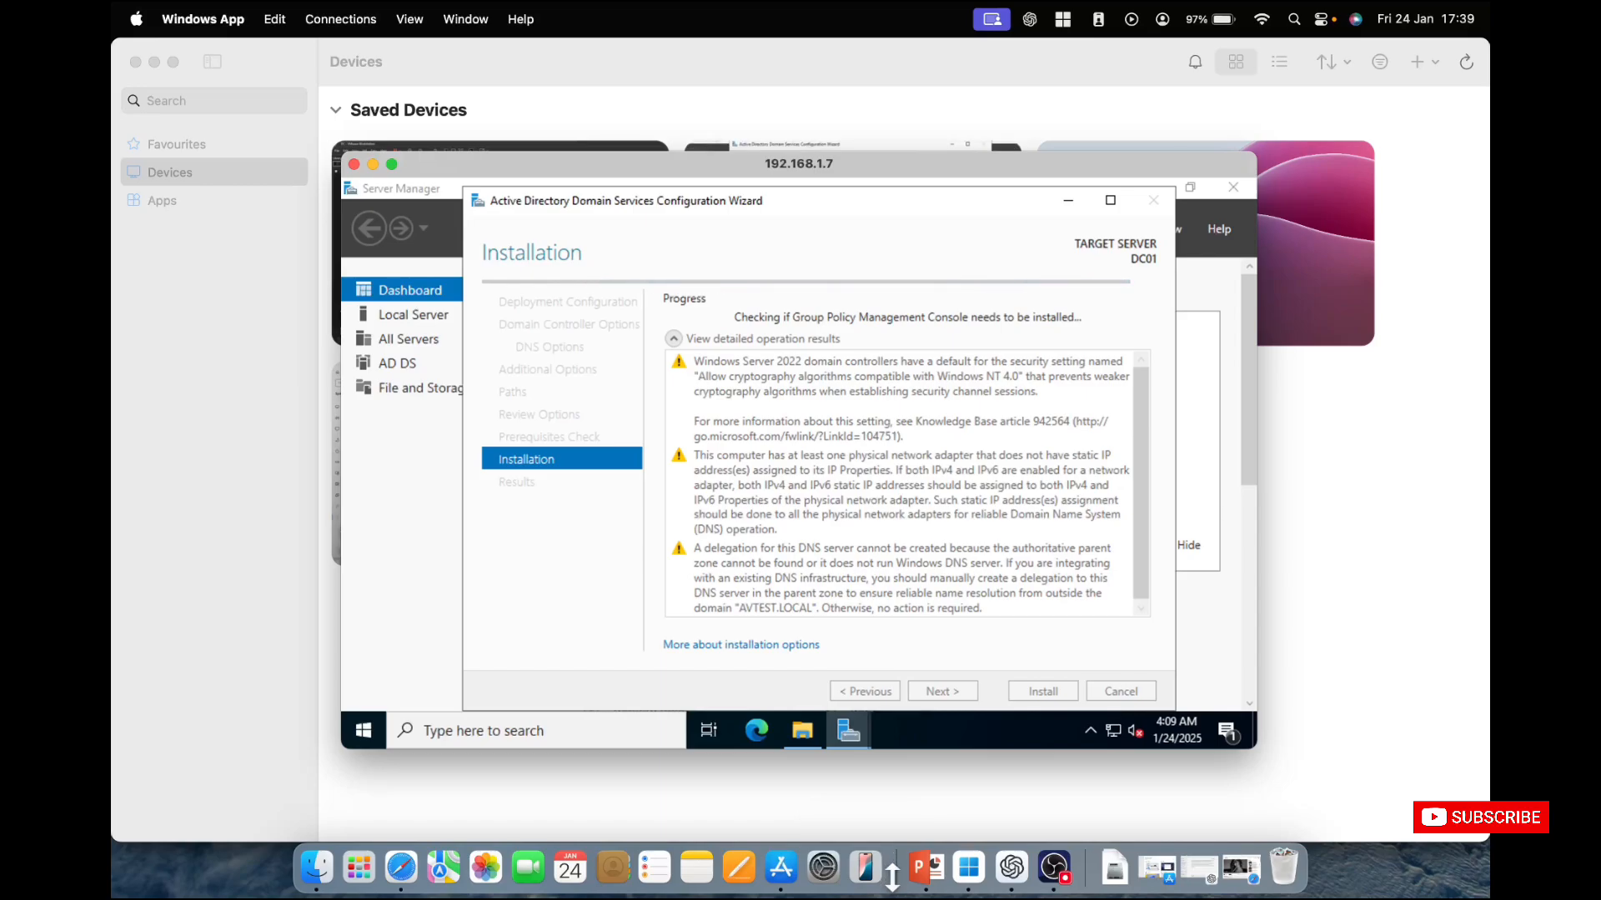
left_click(1109, 871)
left_click(1107, 875)
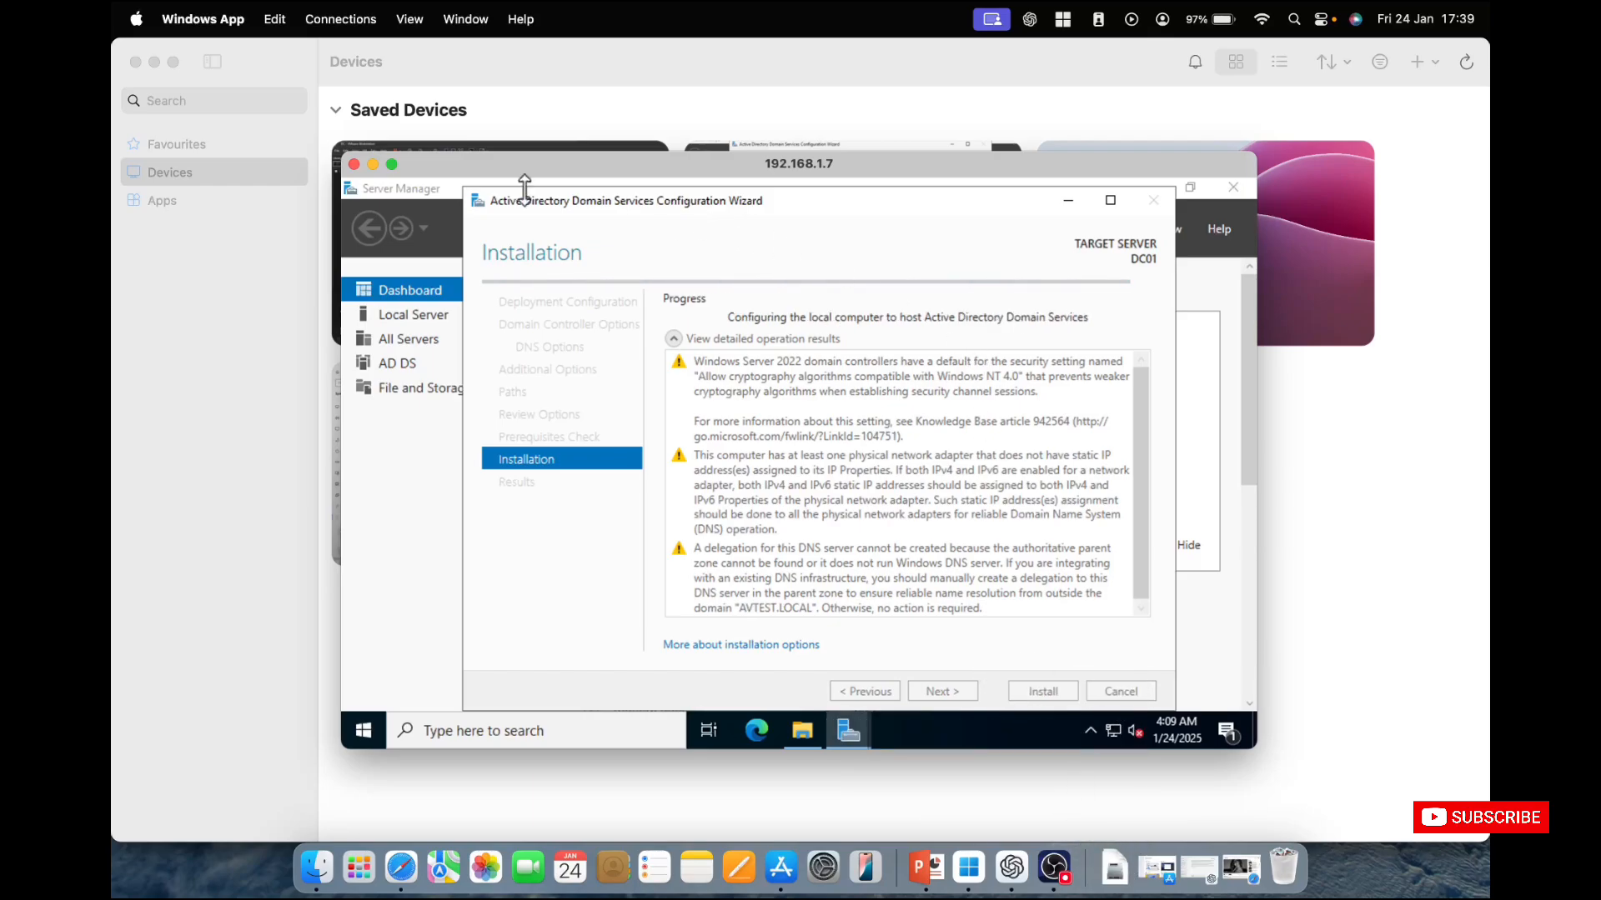
left_click(392, 166)
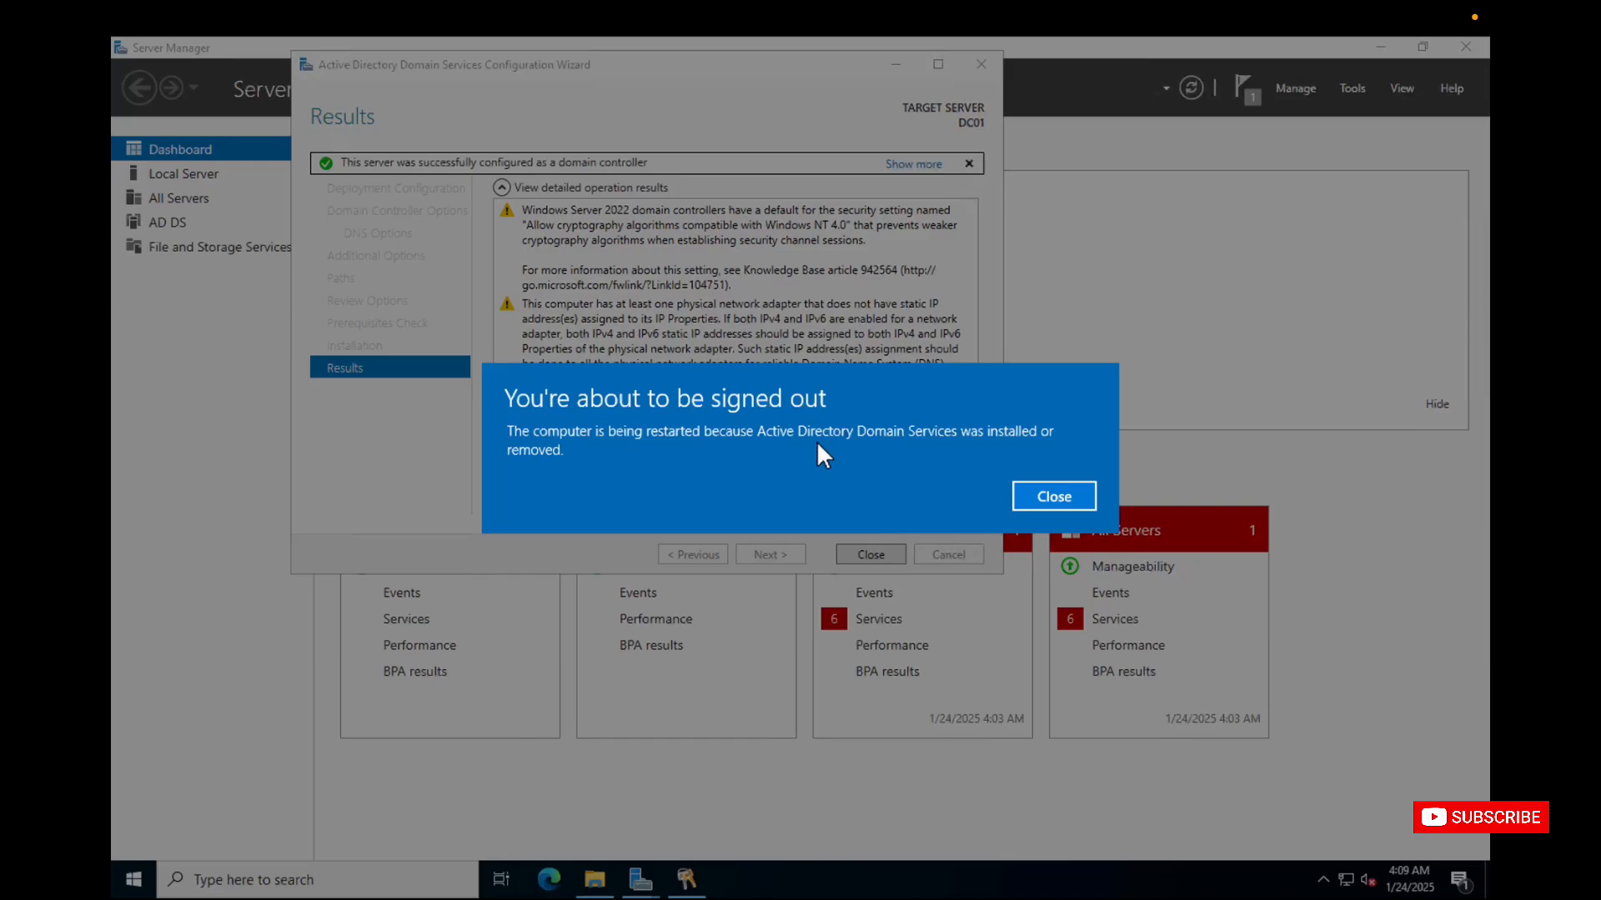
Close the sign-out notice, the configuration wizard, Server Manager and File Explorer, and dismiss the session disconnection message.
left_click(1053, 496)
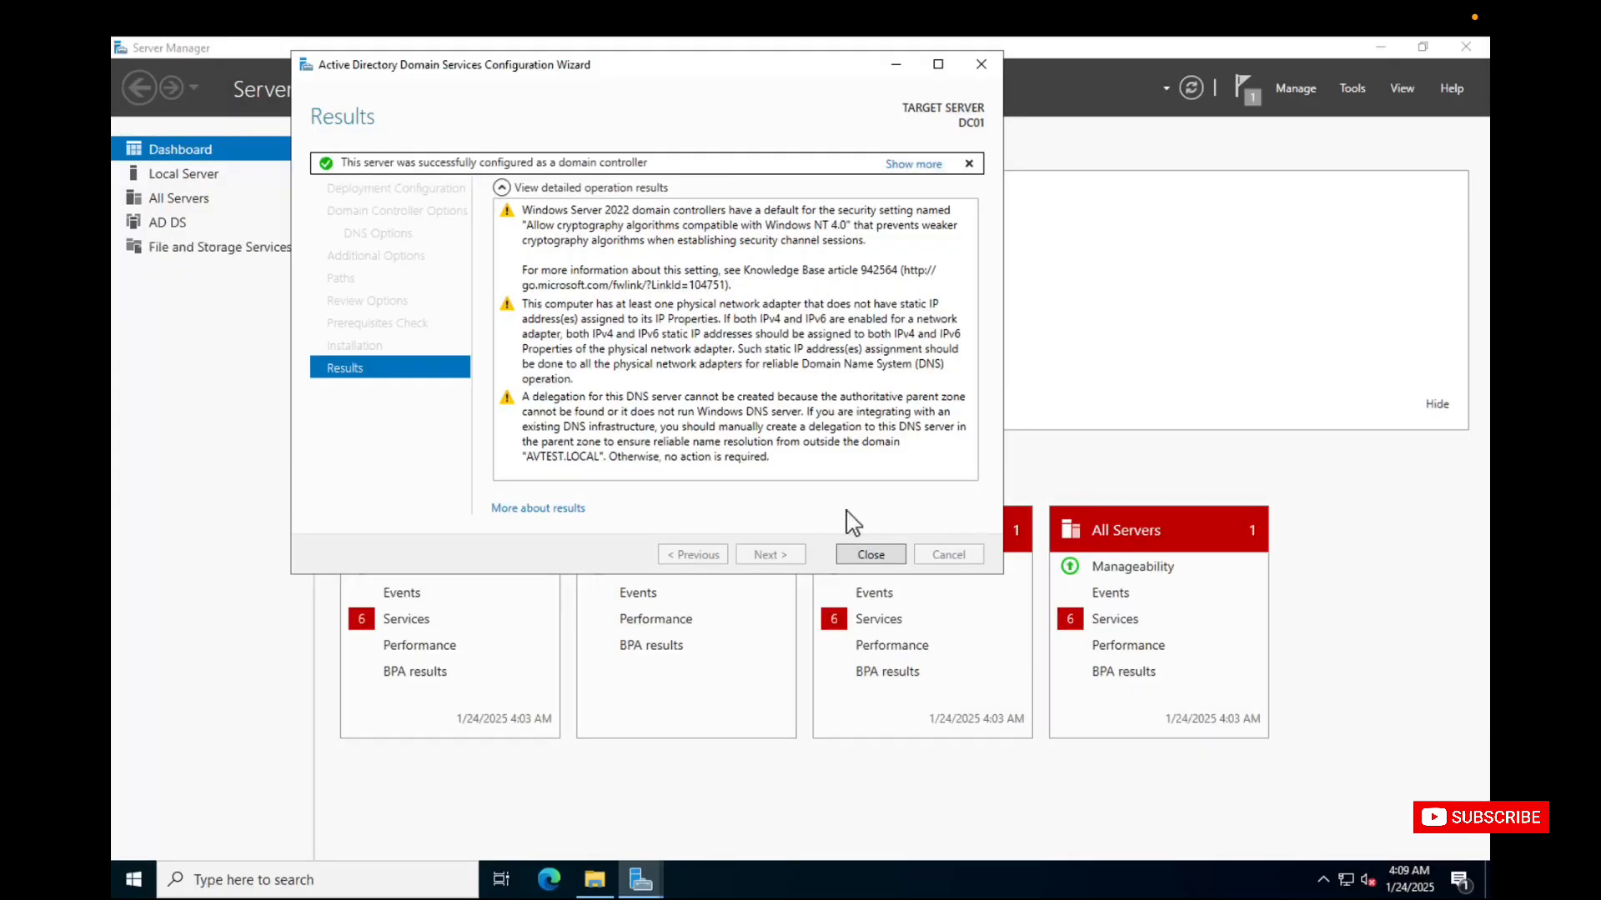
left_click(867, 553)
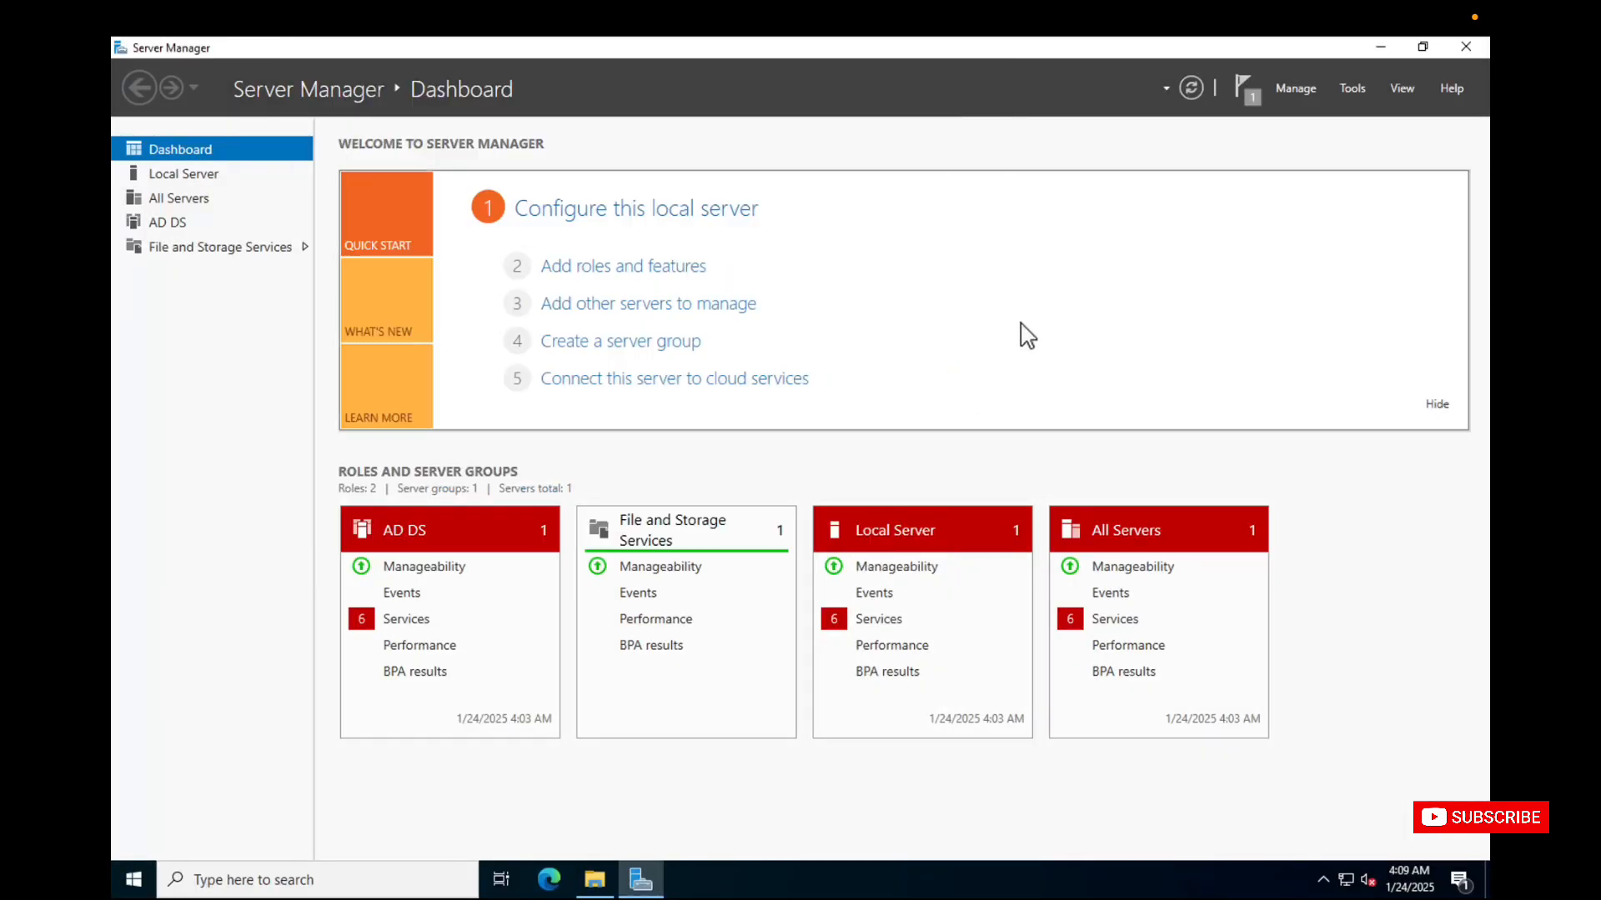
left_click(1466, 47)
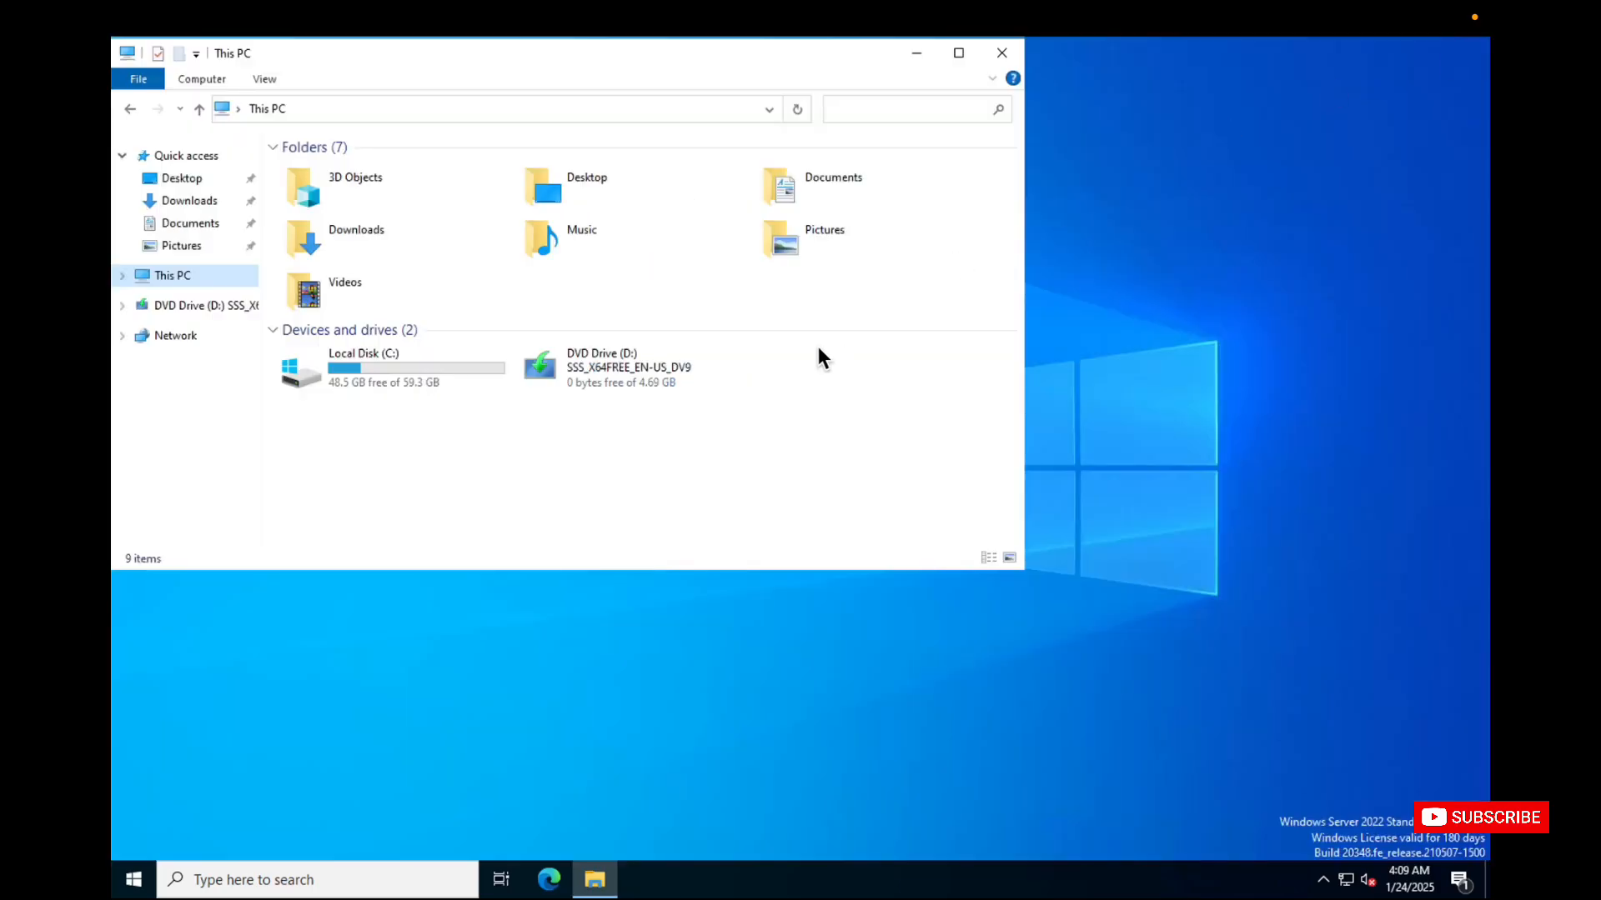
left_click(1002, 55)
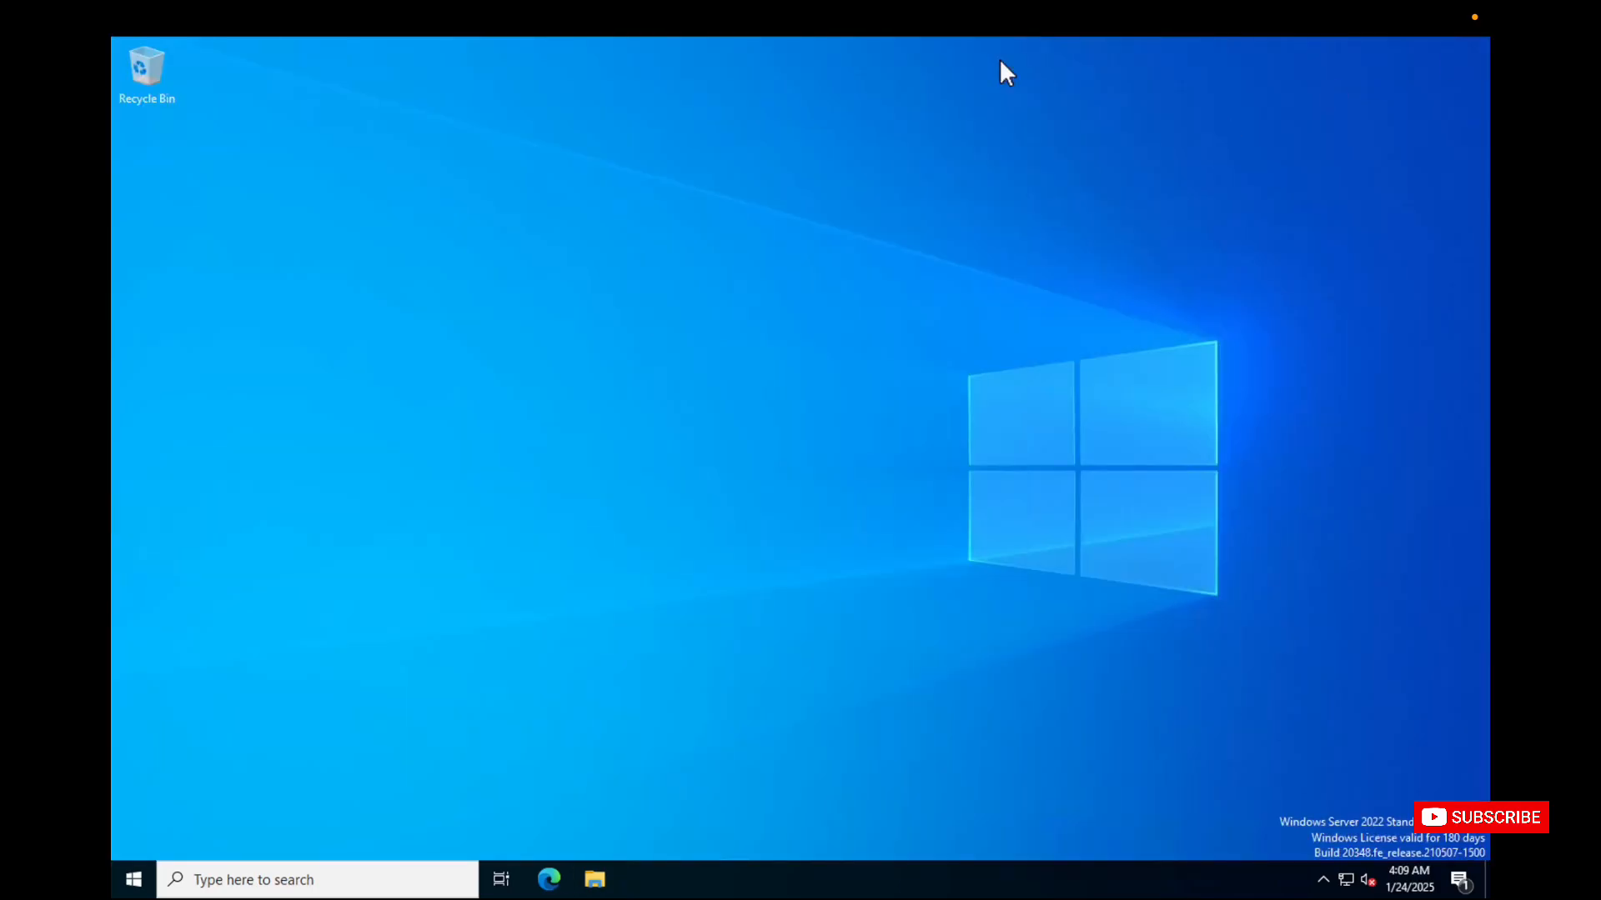
left_click(134, 886)
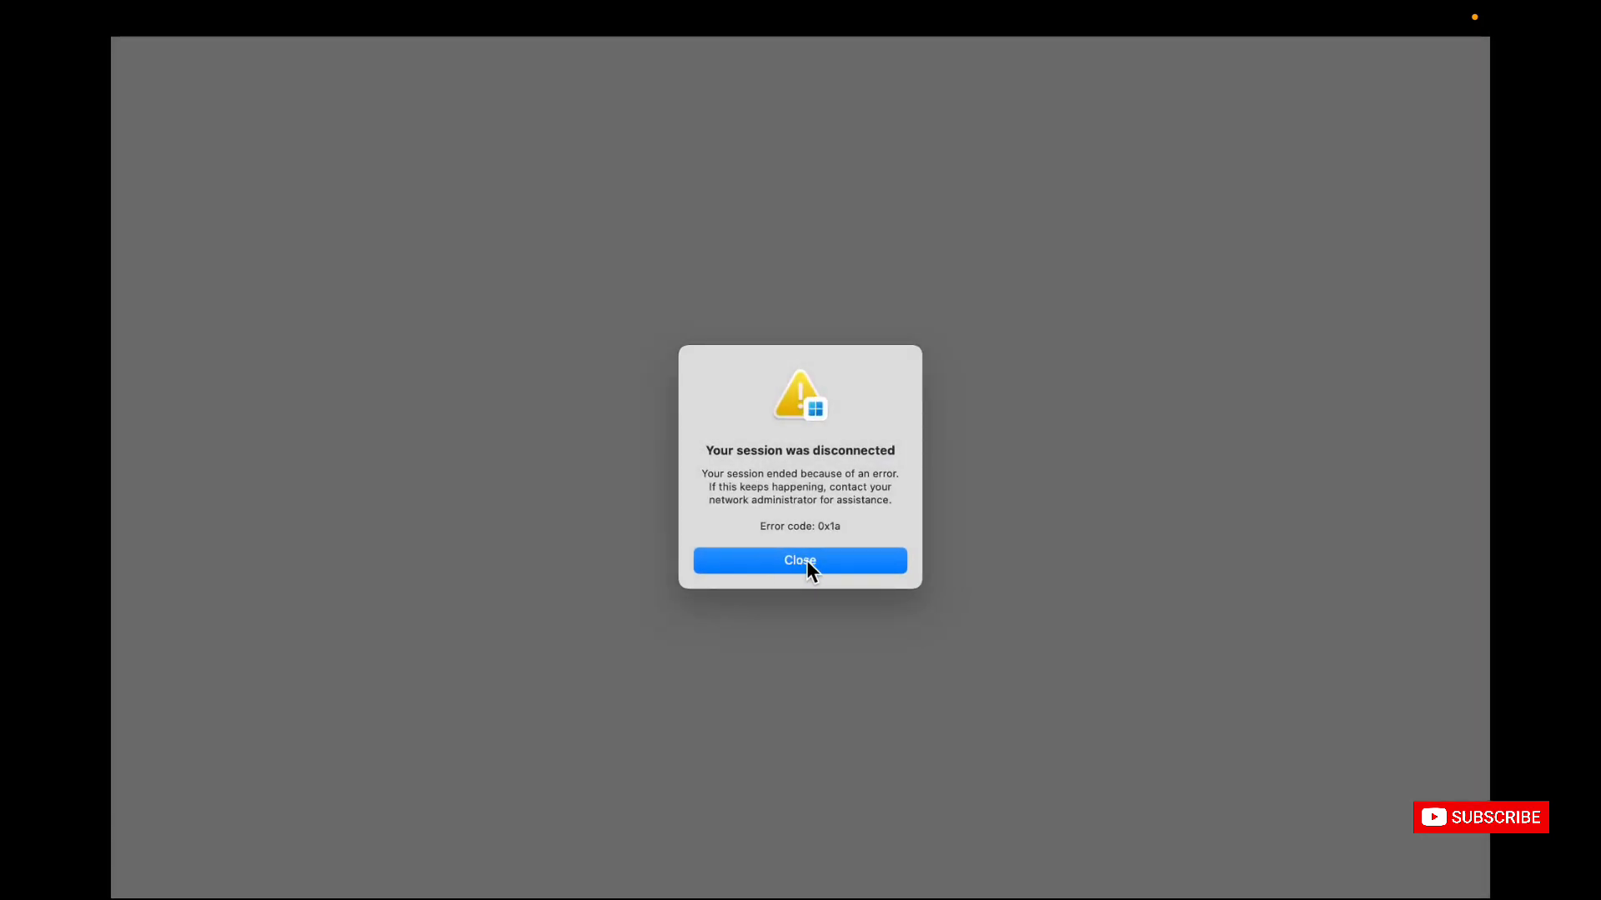
left_click(808, 561)
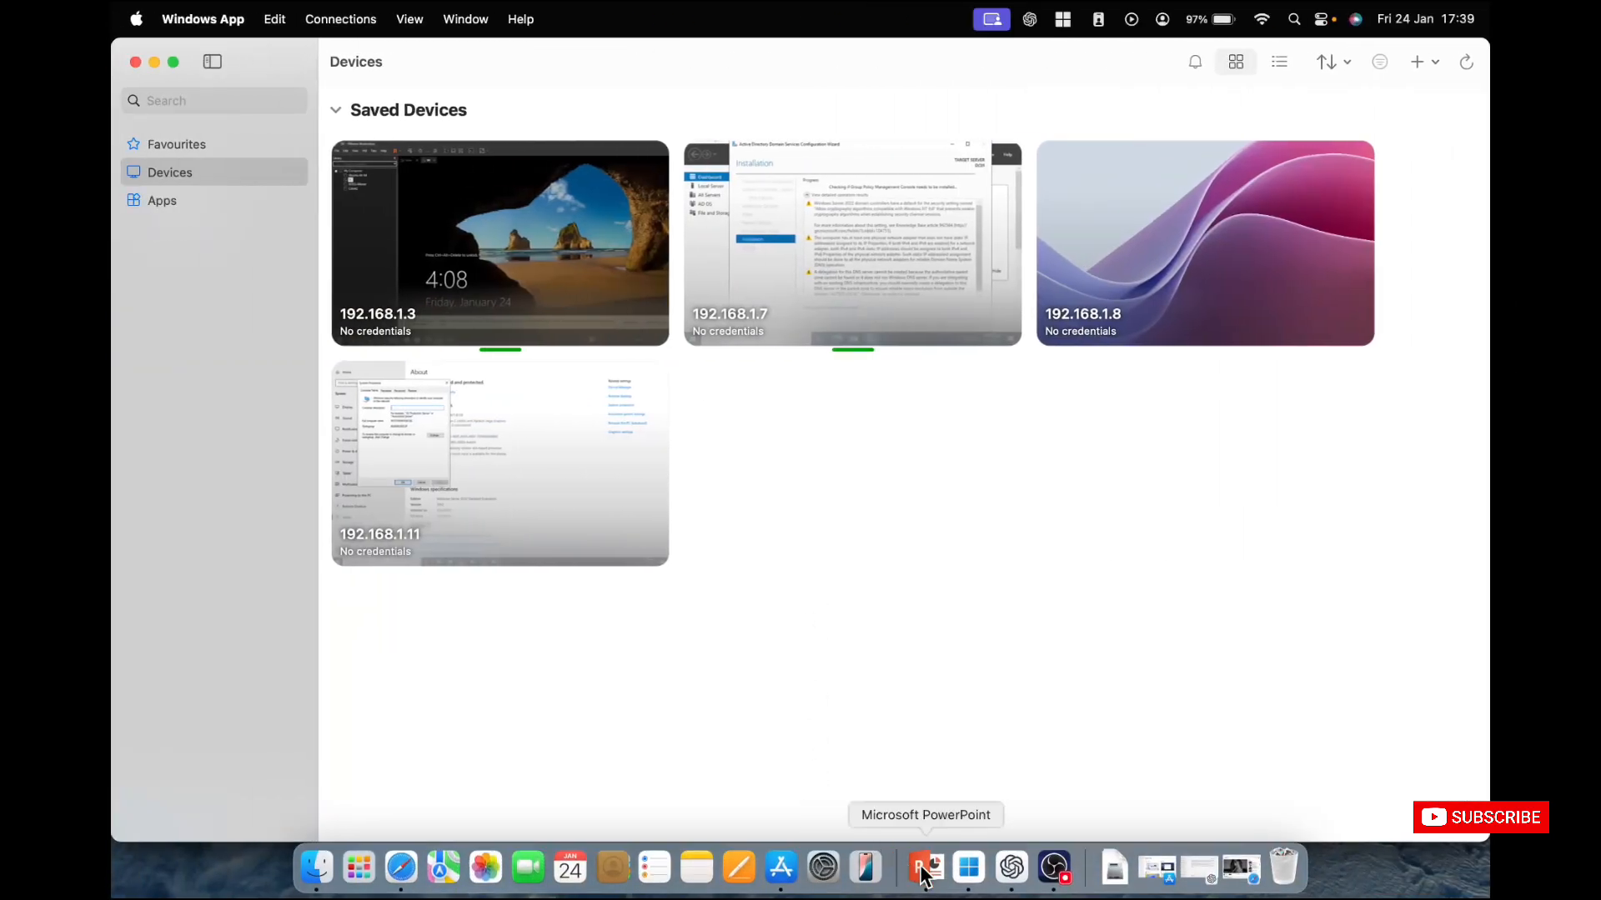
Switch to the 192.168.1.3 session with the restarting DC virtual machine and postpone the VMware Tools installation reminder.
right_click(968, 867)
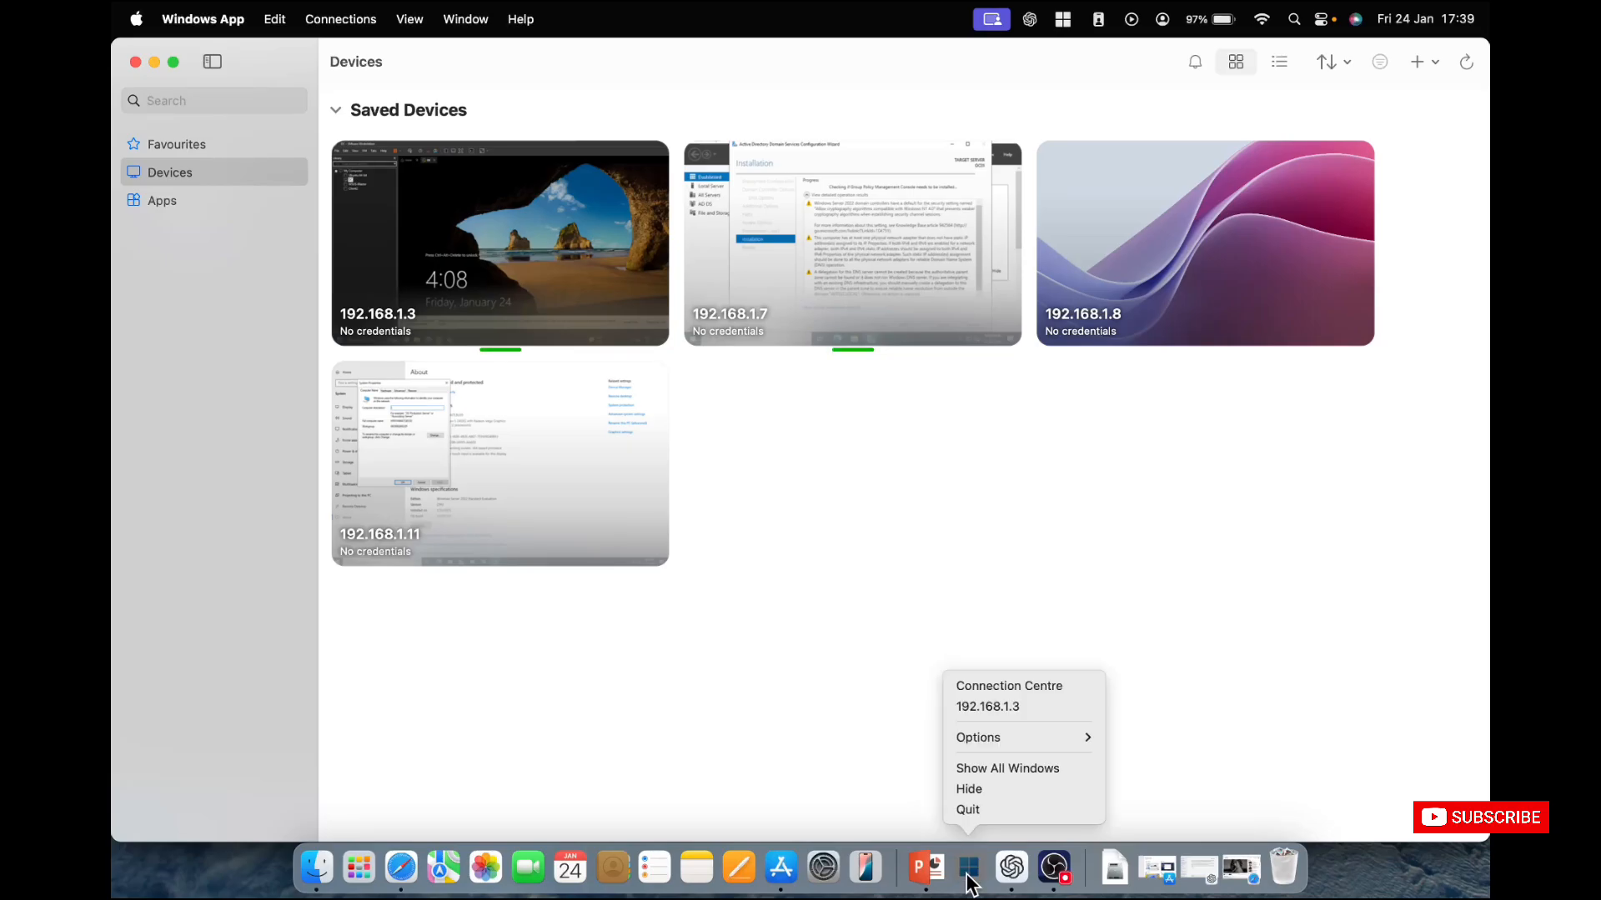
left_click(1019, 705)
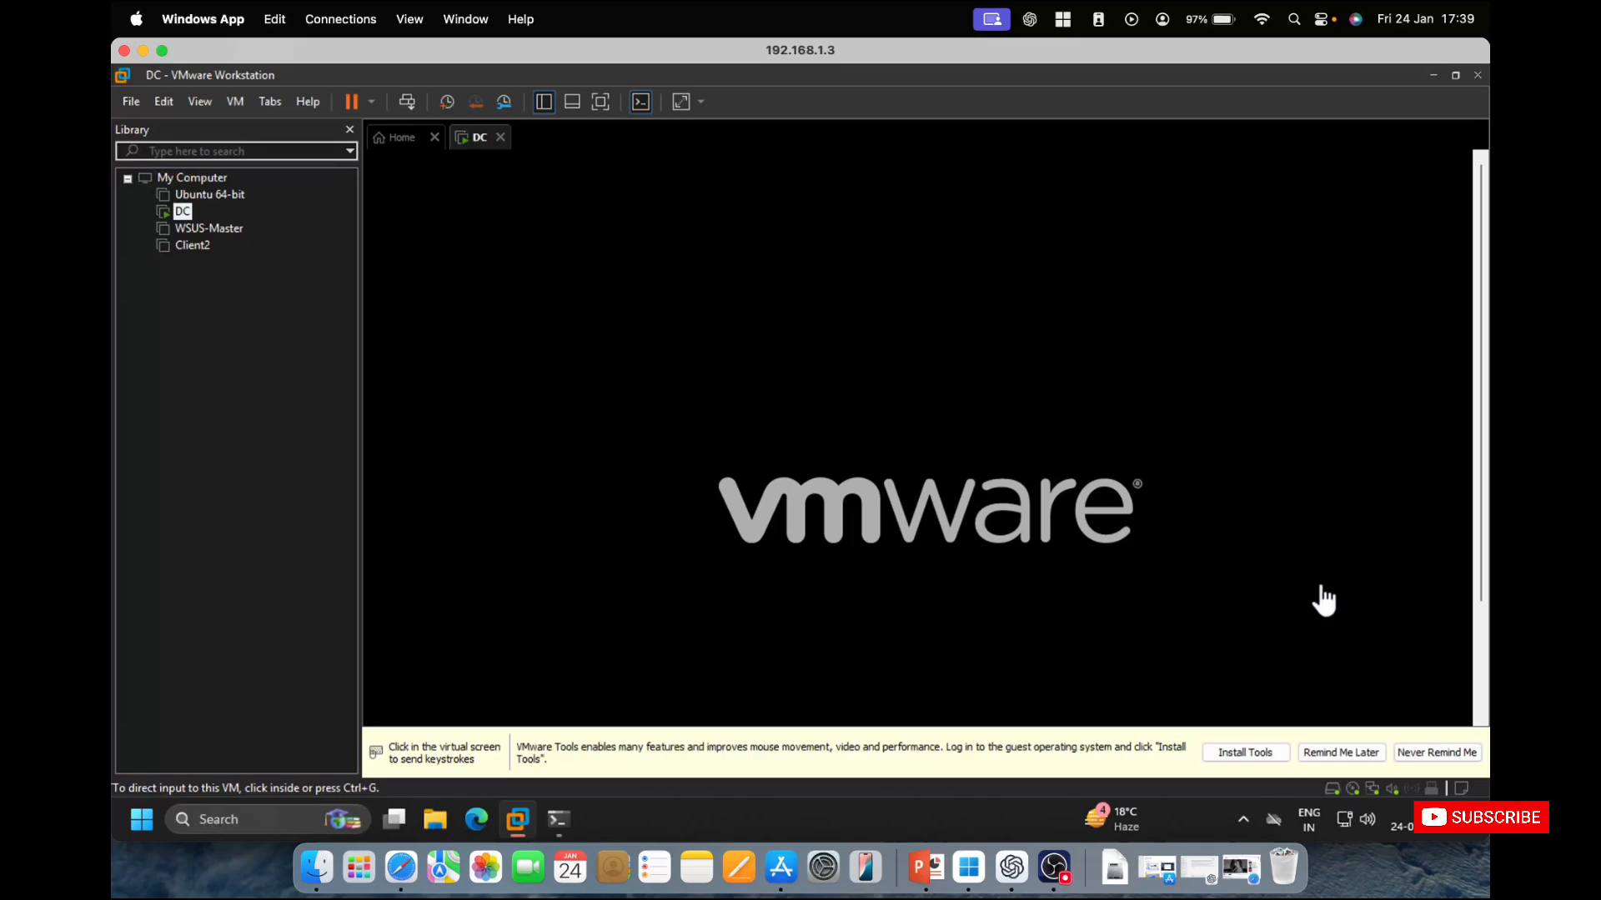
left_click(1338, 754)
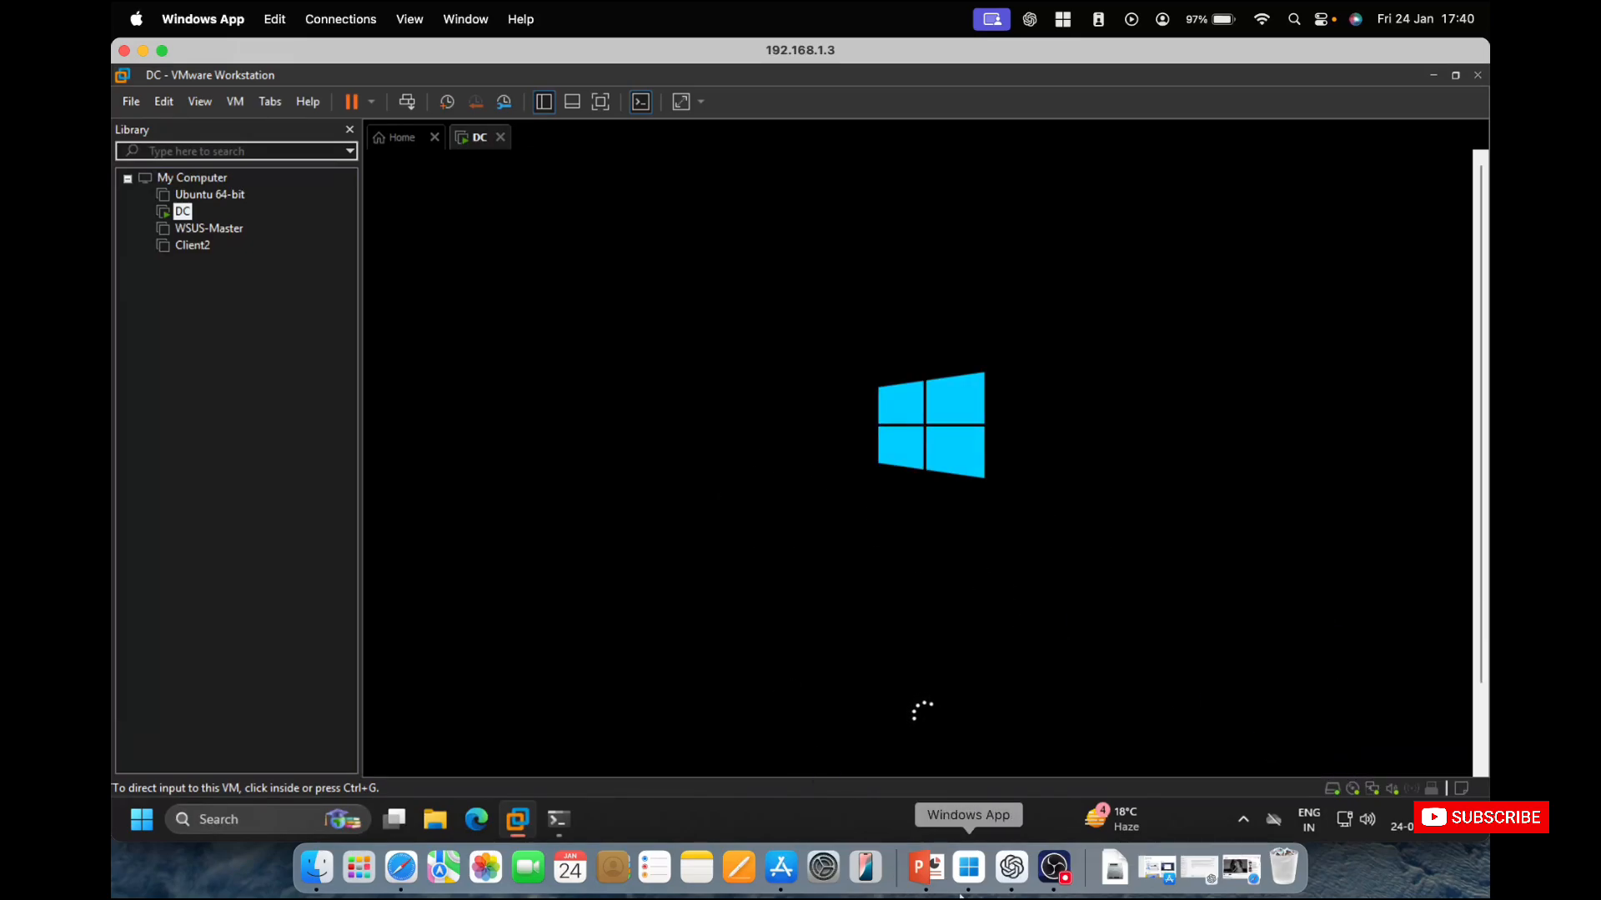
key("ctrl+p")
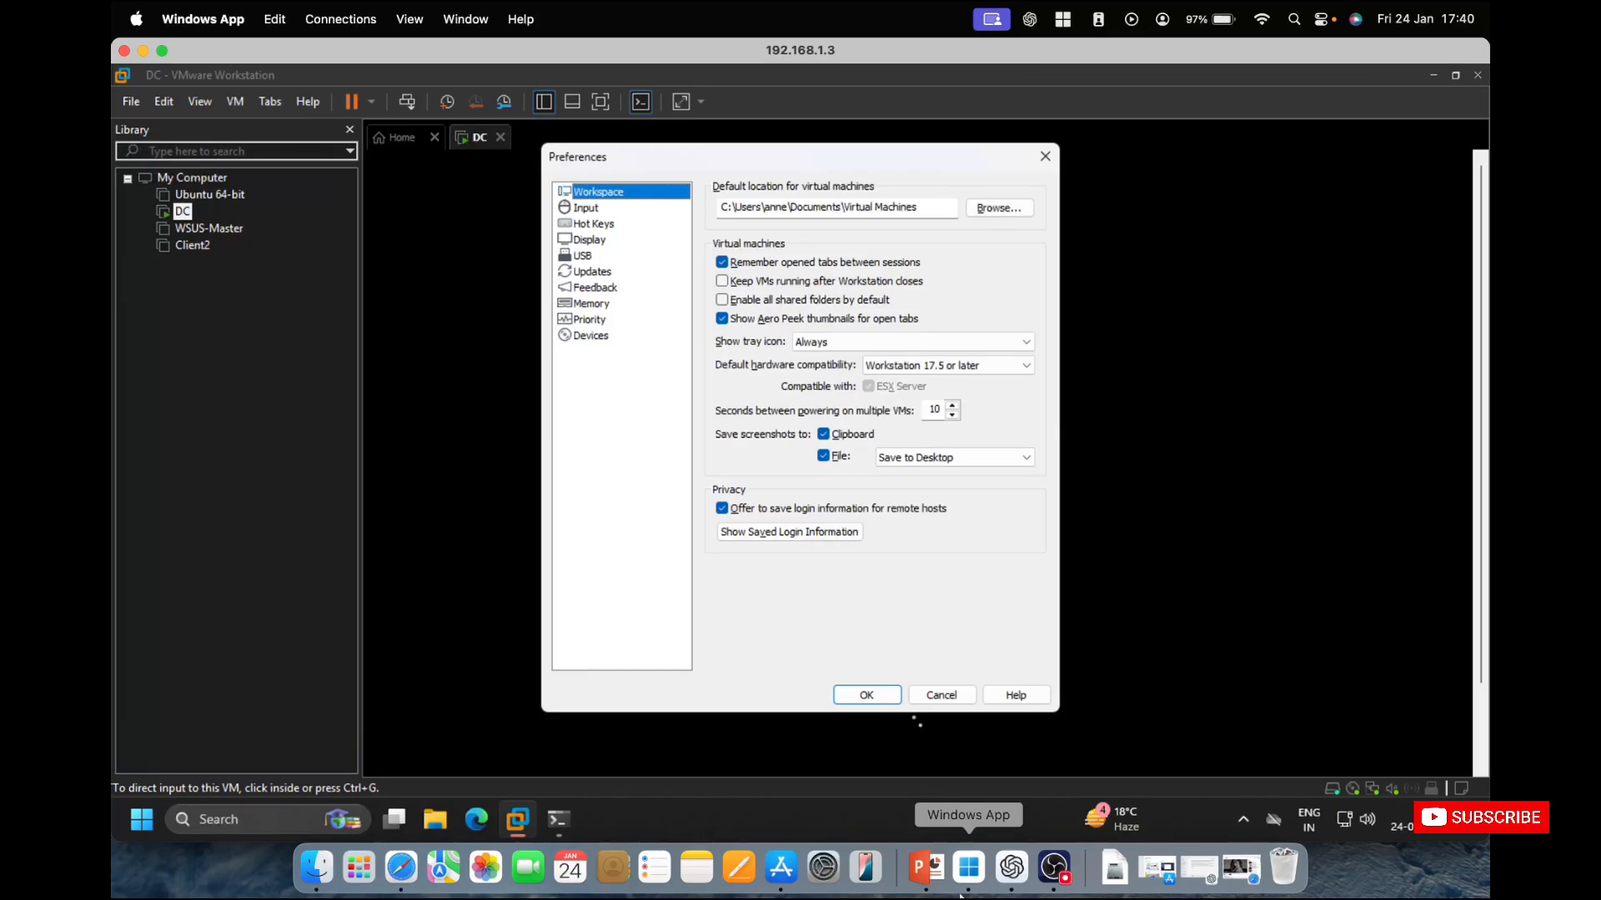
left_click(957, 696)
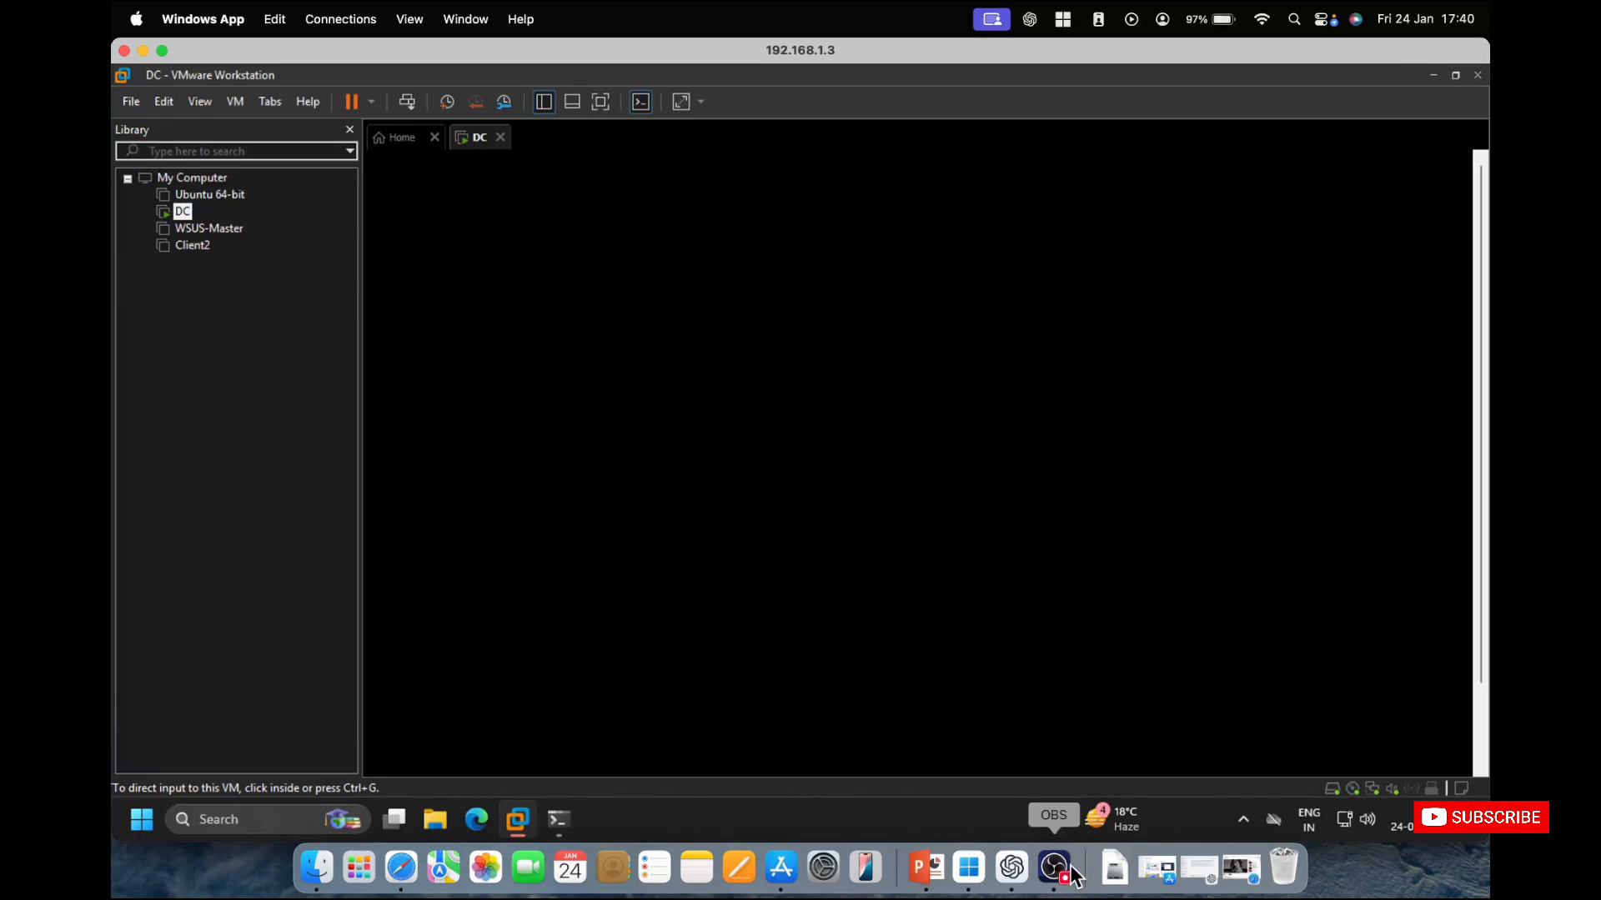
key("ctrl+p")
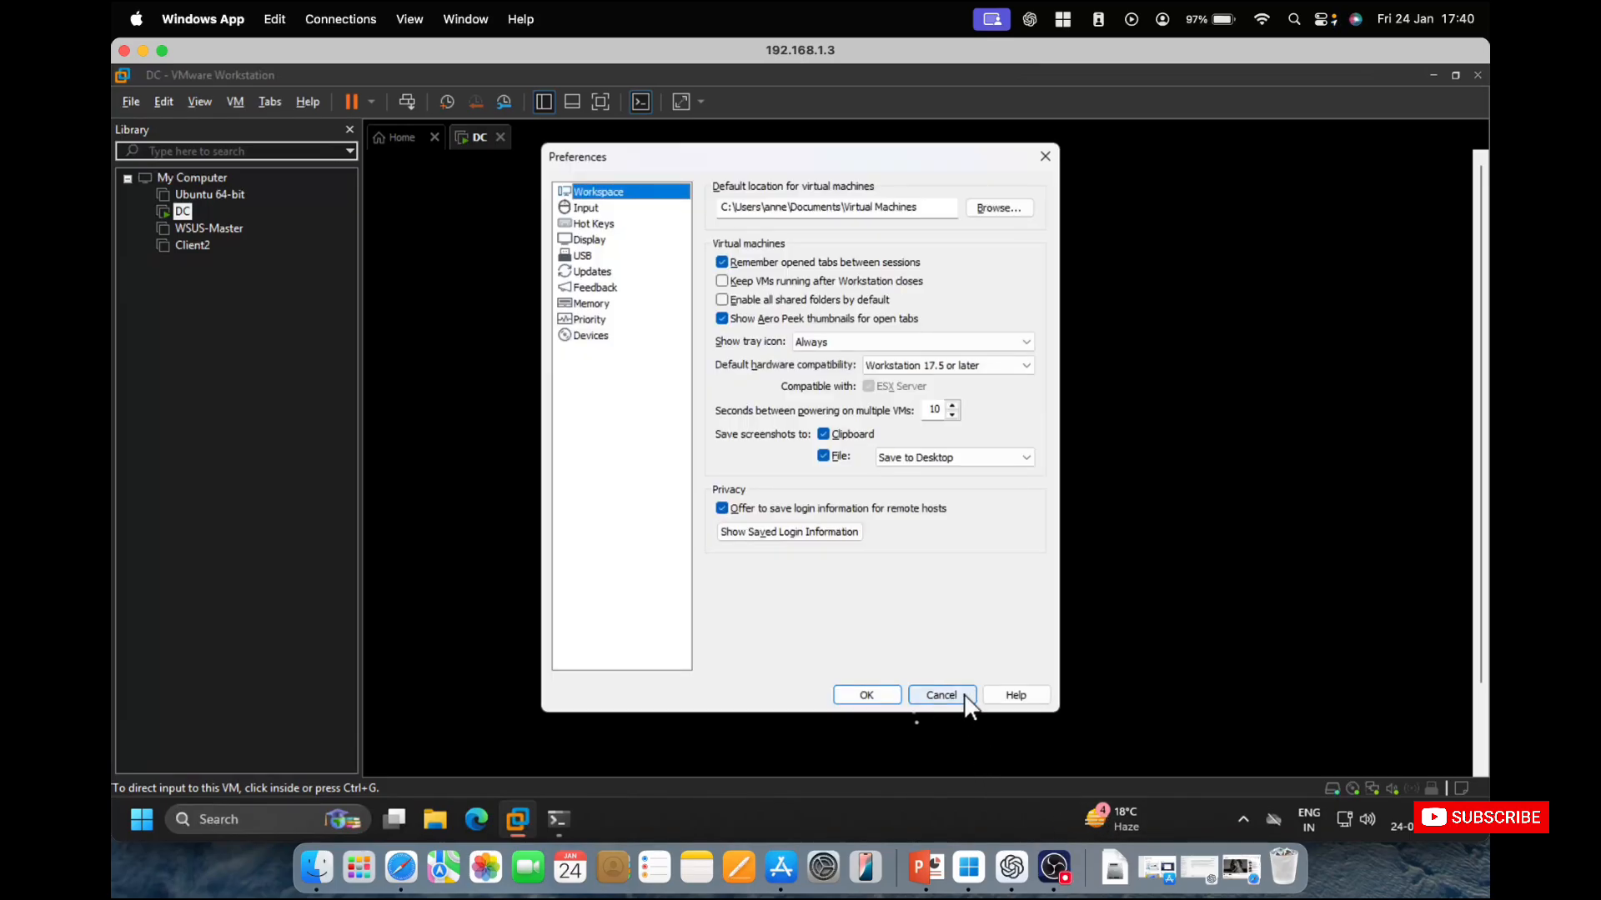
left_click(959, 698)
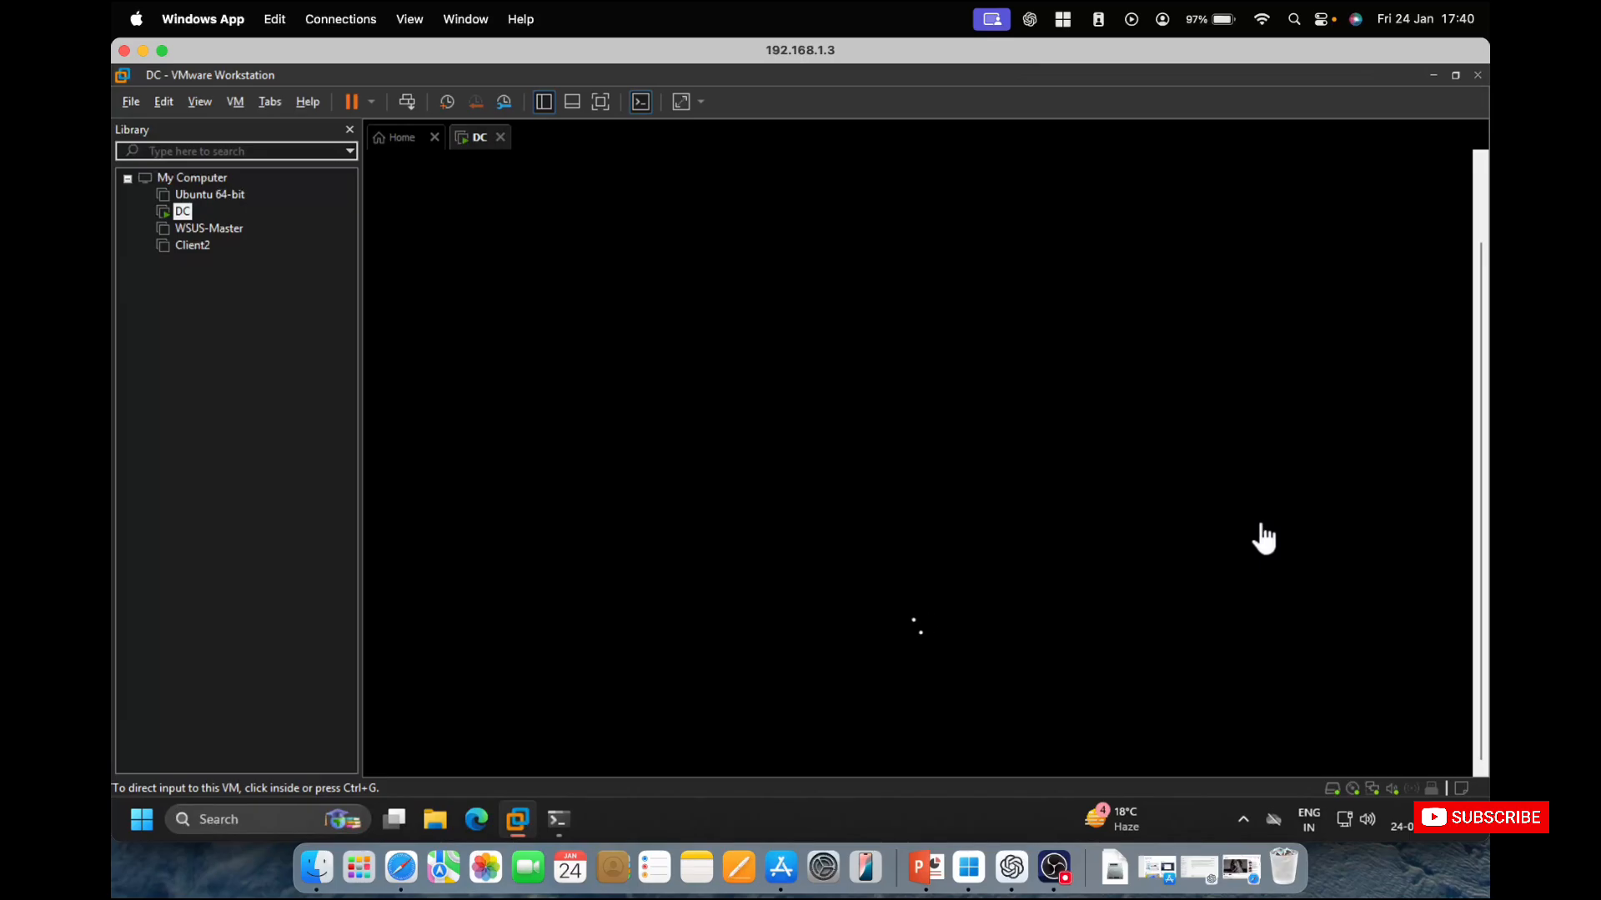
Switch to the DominController presentation in PowerPoint and view the Domain Forest diagram on slide 3.
left_click(926, 874)
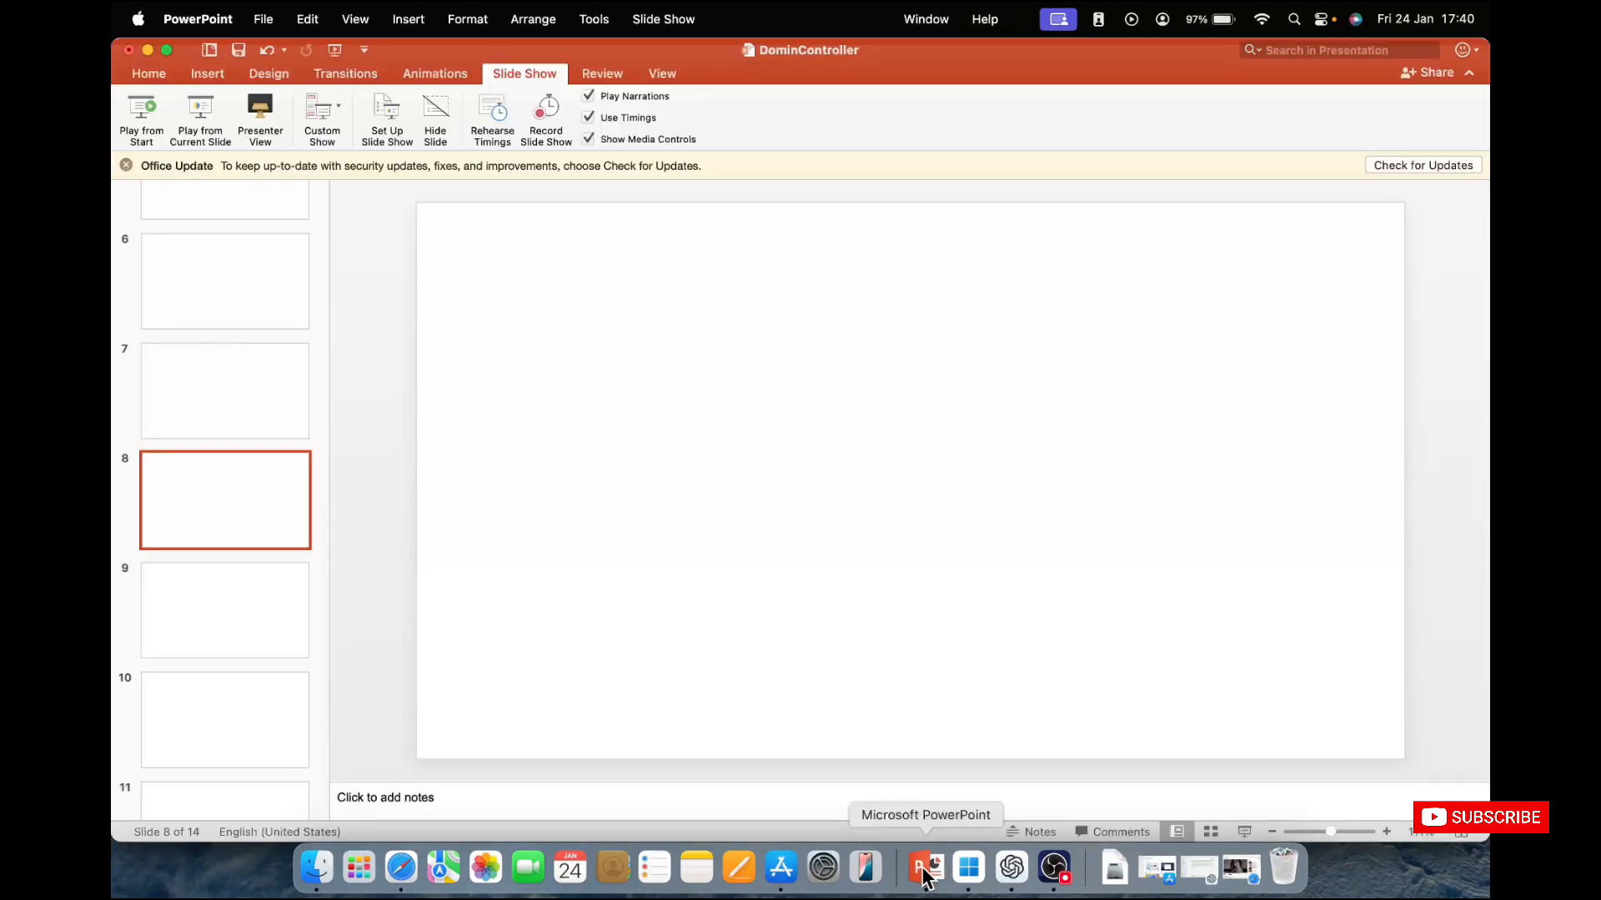
scroll(284, 454, "up", 2)
scroll(283, 455, "up", 5)
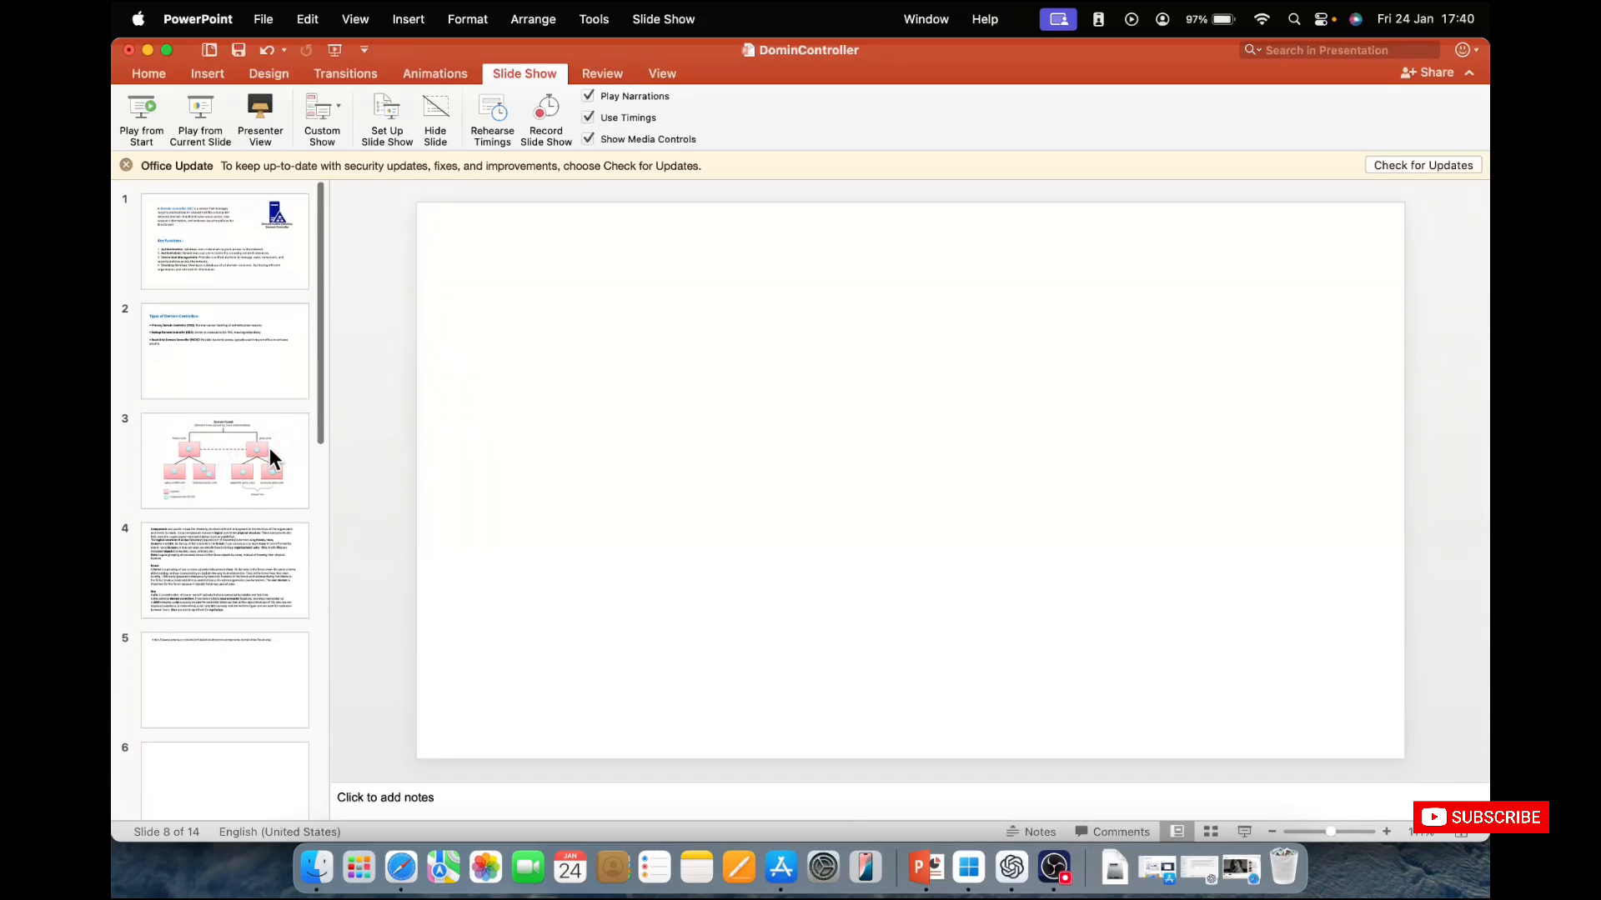
left_click(254, 464)
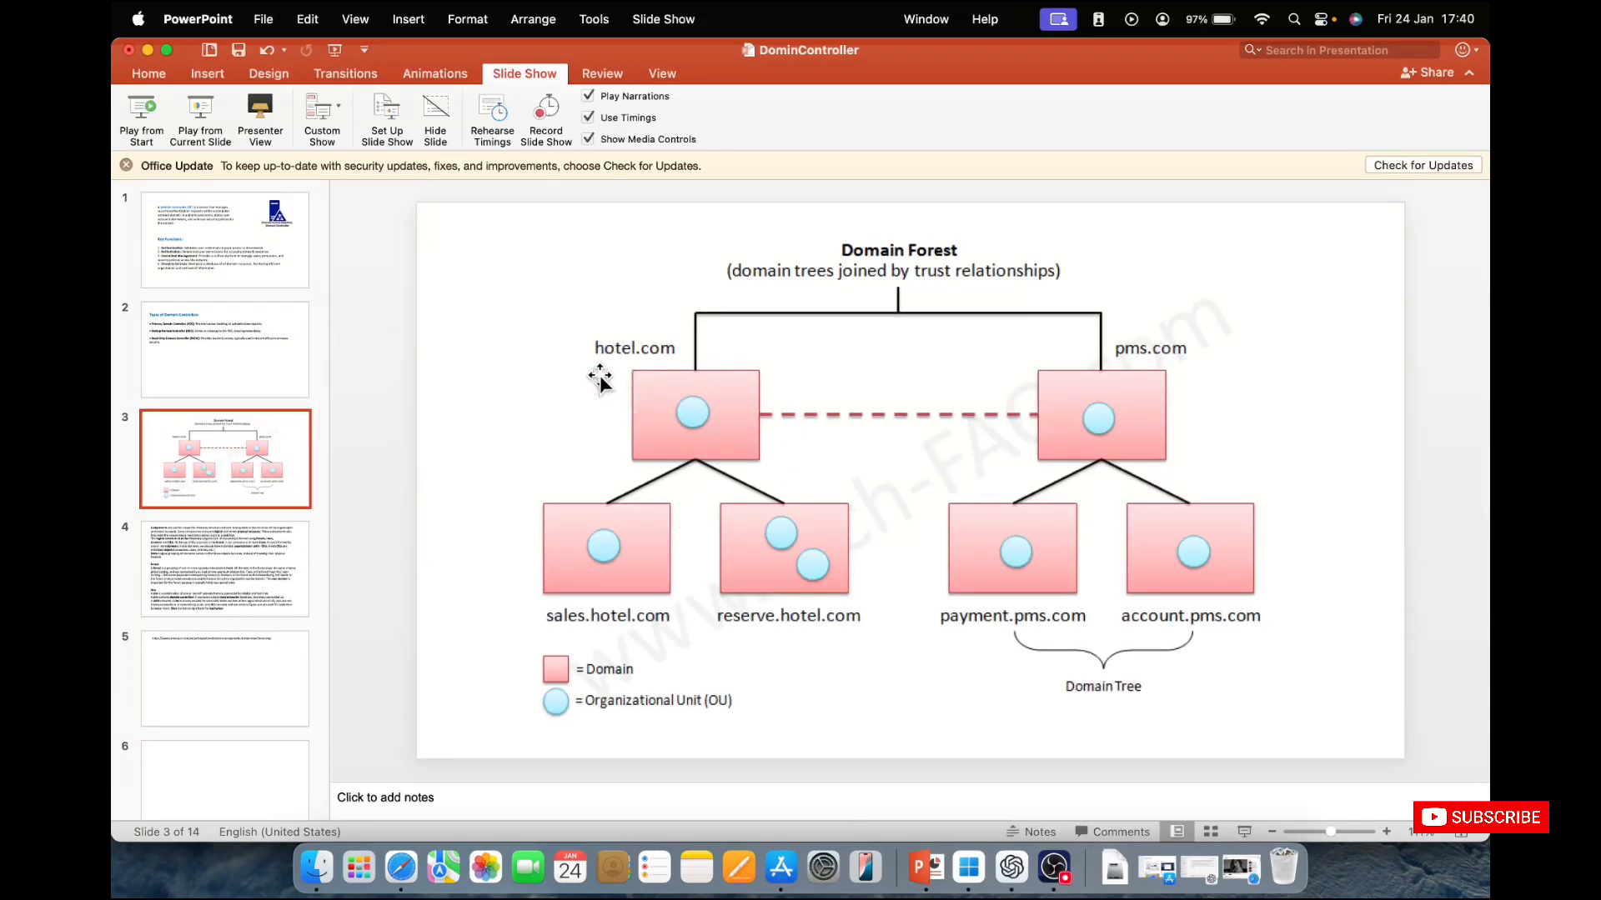